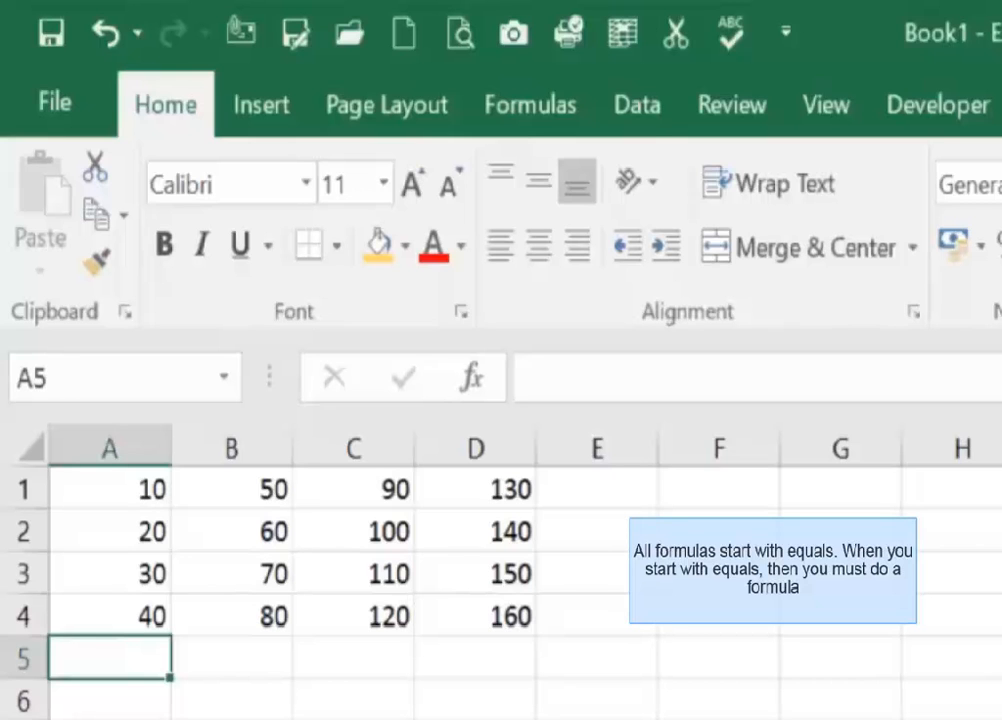
Step: Enter the formula =A1+A3 in cell A5, building it from references to the cells above
{"action": "type", "text": "="}
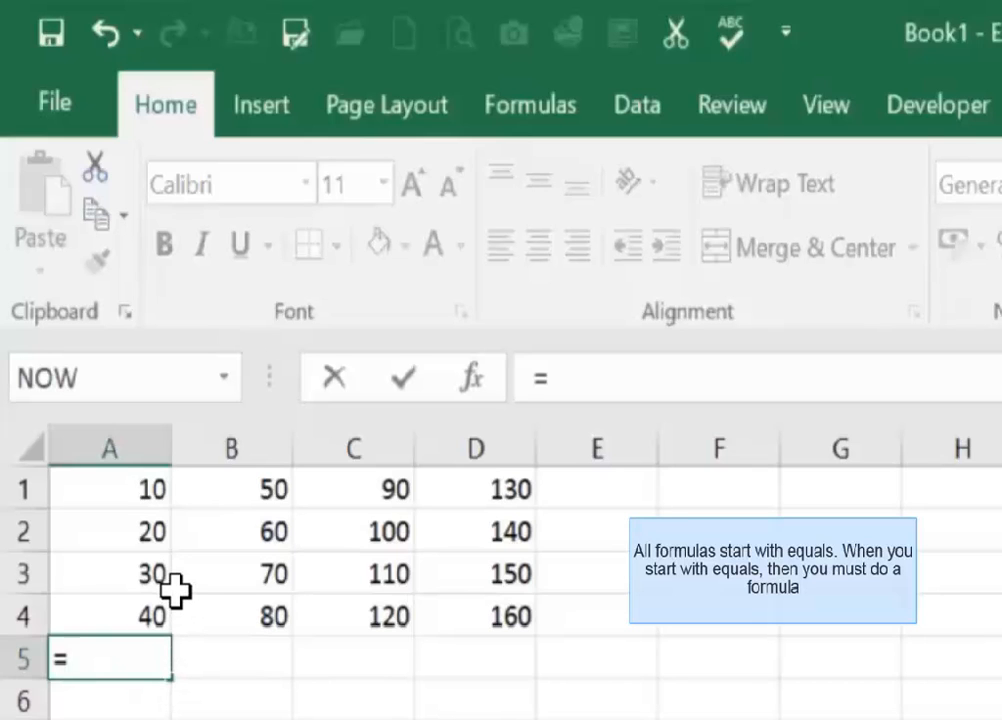
{"action": "key", "text": "Up"}
{"action": "key", "text": "Up"}
{"action": "key", "text": "Up"}
{"action": "key", "text": "Up"}
{"action": "type", "text": "+"}
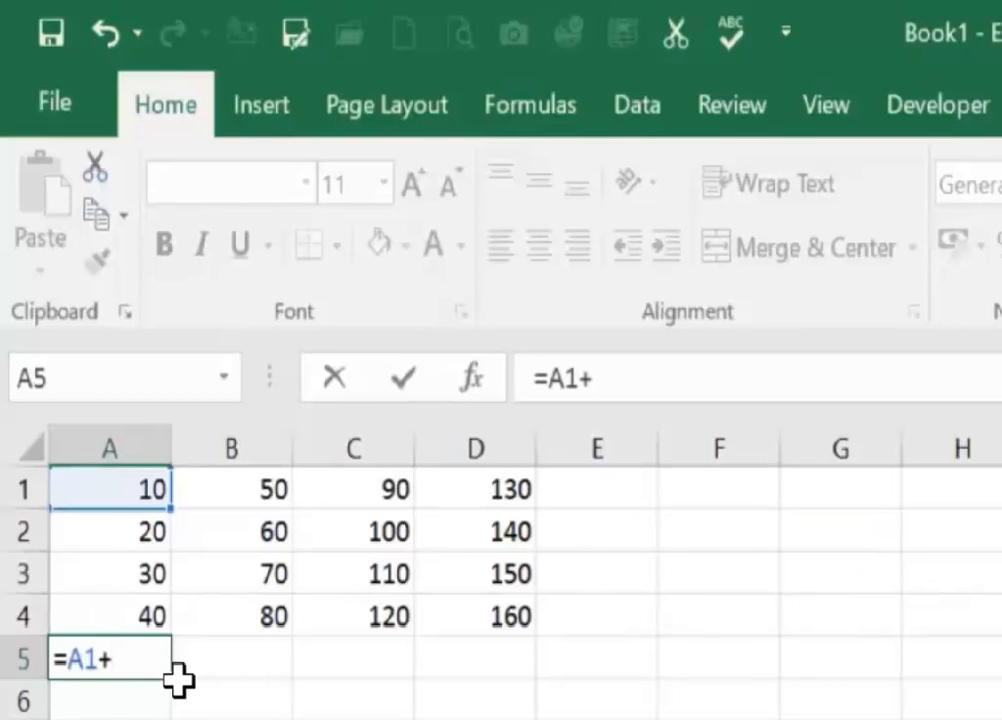
{"action": "key", "text": "Up"}
{"action": "key", "text": "Up"}
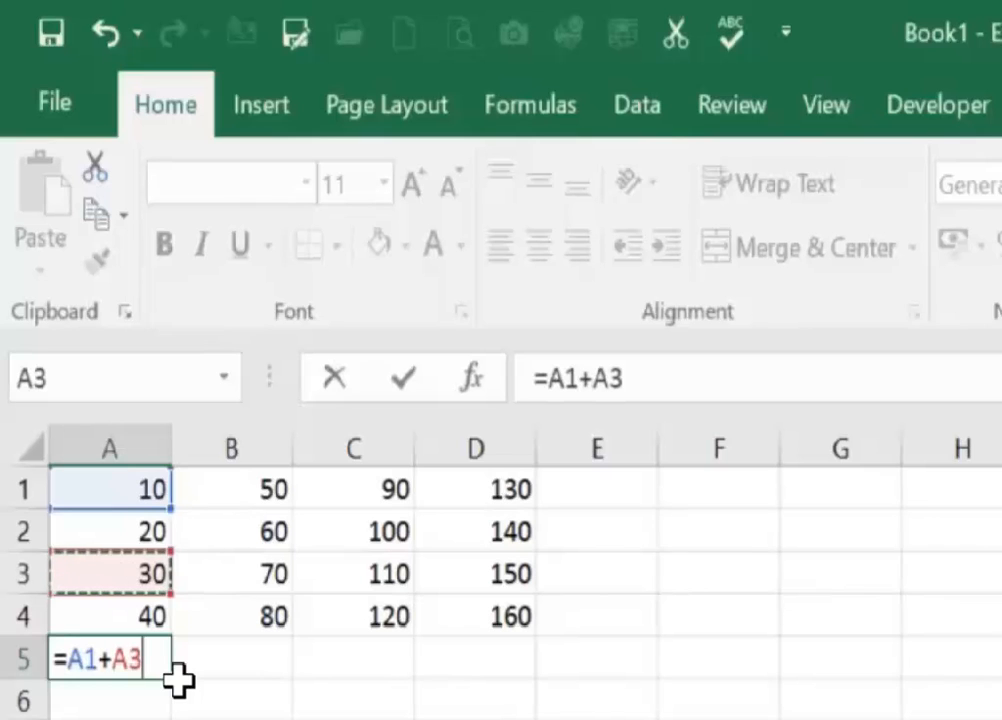
{"action": "key", "text": "Return"}
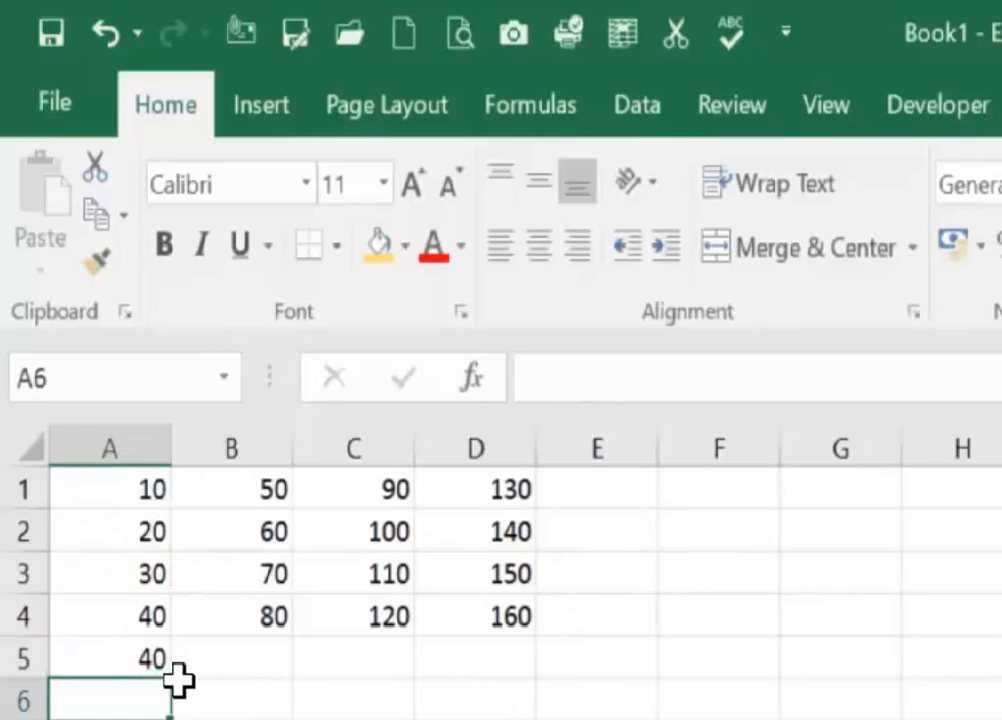
Step: Change the value in cell A1 to 100 to test the cell-reference formula in A5
{"action": "key", "text": "Up"}
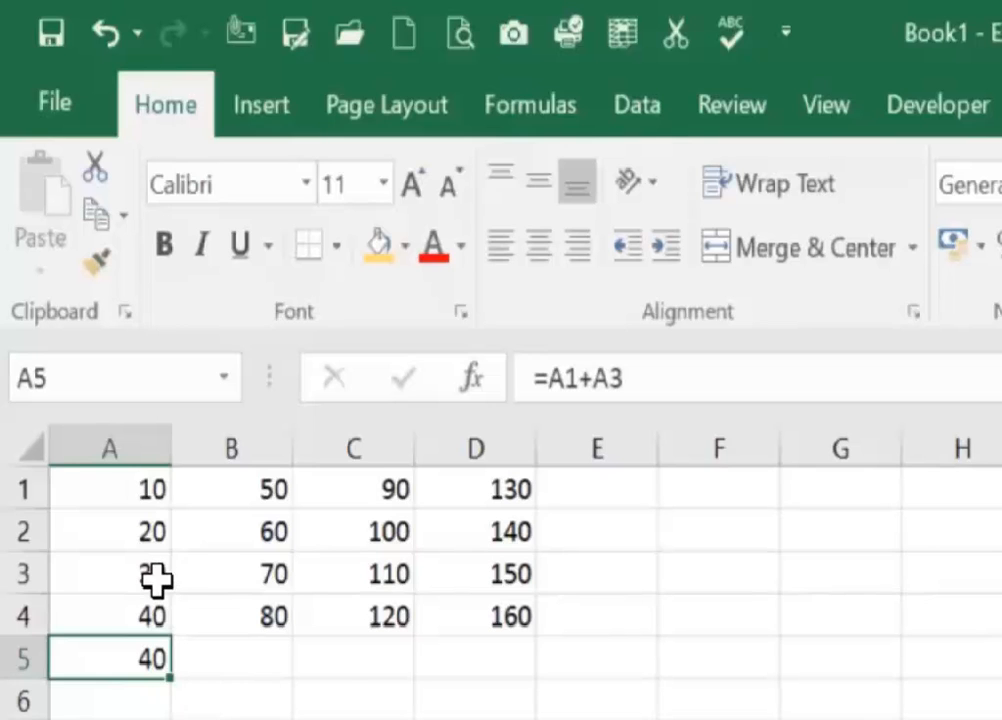
{"action": "key", "text": "ctrl+Up"}
{"action": "type", "text": "100"}
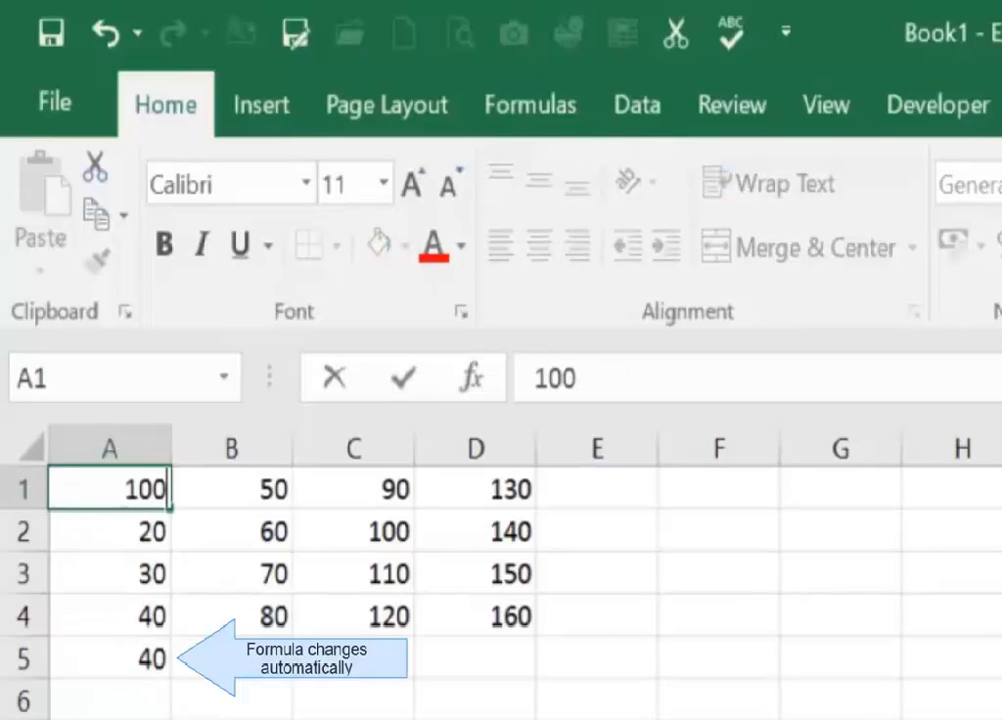
{"action": "key", "text": "Return"}
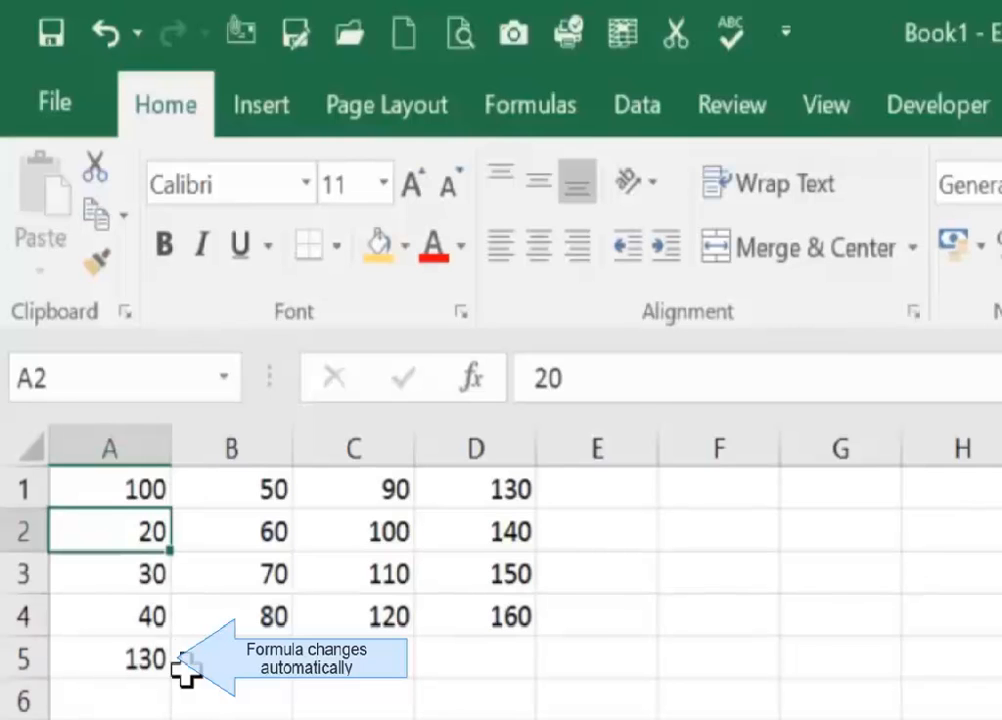
Step: Set the value in cell A1 back to 10
{"action": "key", "text": "Up"}
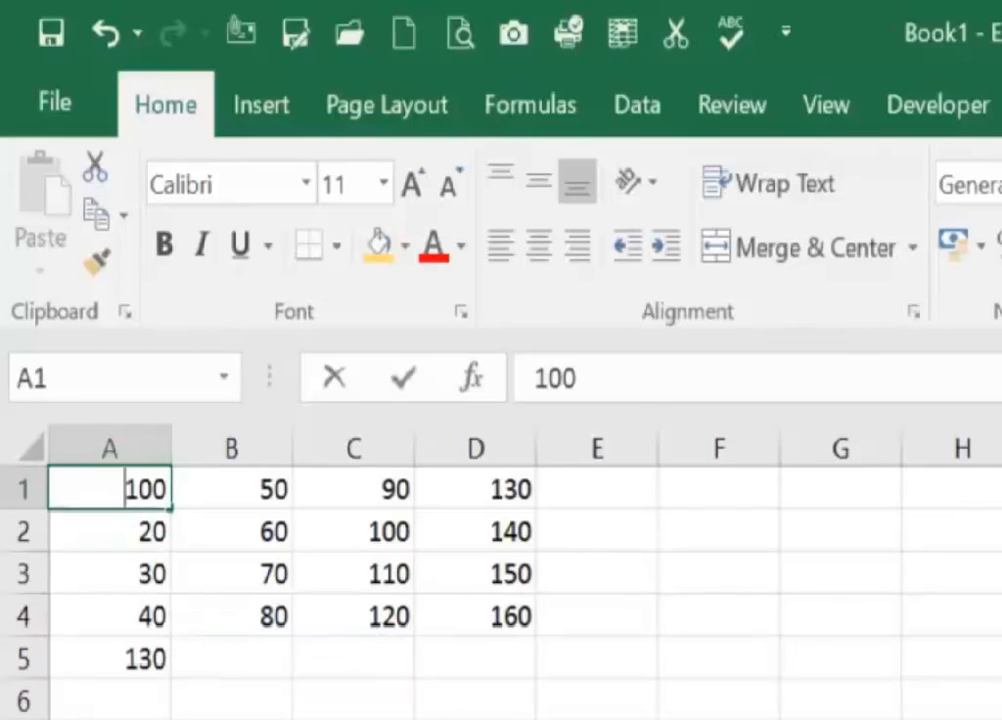
{"action": "type", "text": "10"}
{"action": "key", "text": "Return"}
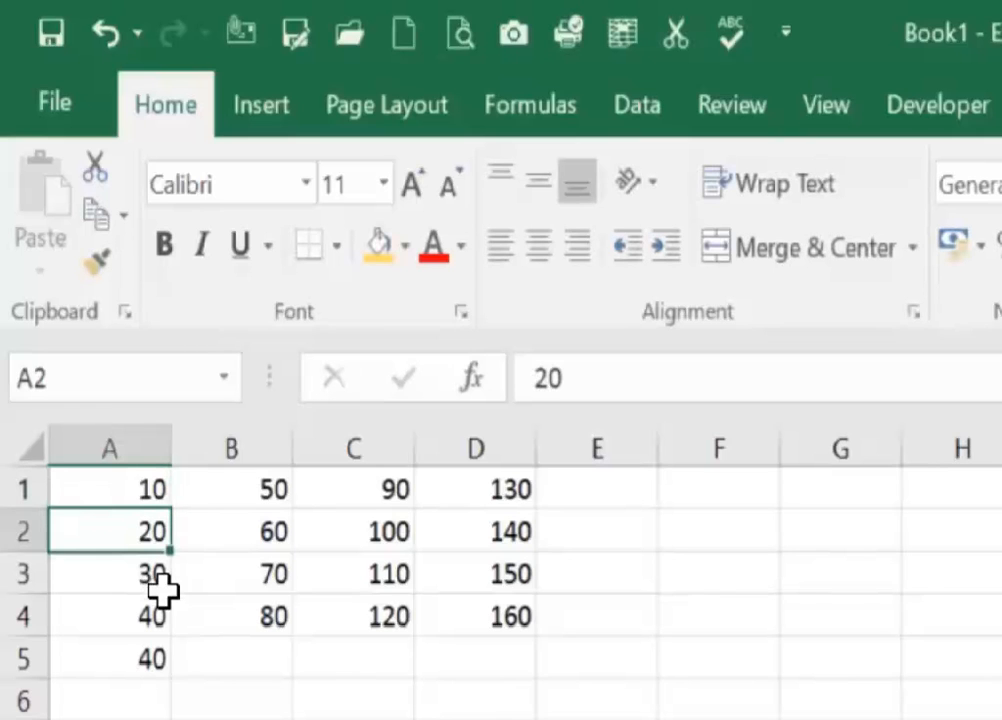
Step: Delete the formula in cell A5 and enter =10+30 with fixed numbers in its place
{"action": "key", "text": "Down"}
{"action": "key", "text": "Down"}
{"action": "key", "text": "Down"}
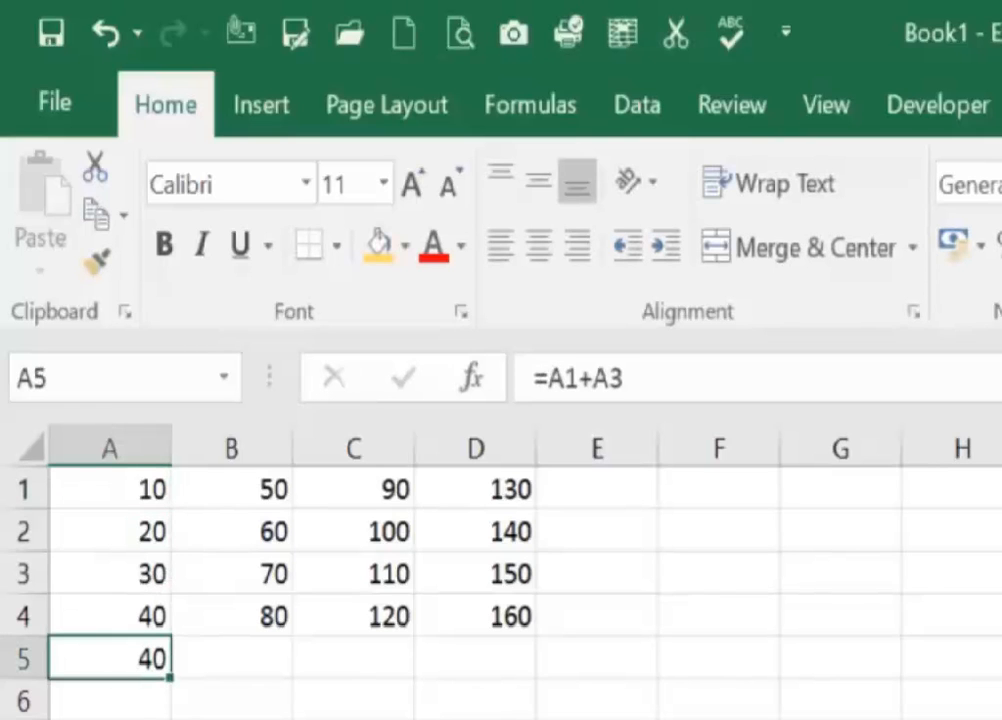
{"action": "key", "text": "Delete"}
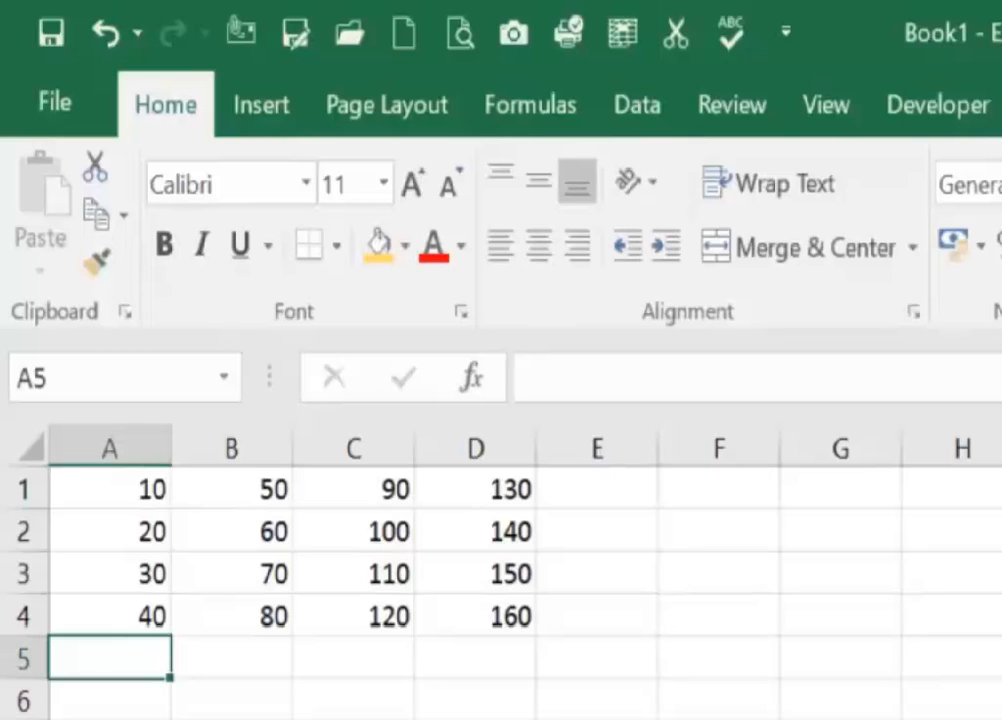
{"action": "type", "text": "=10"}
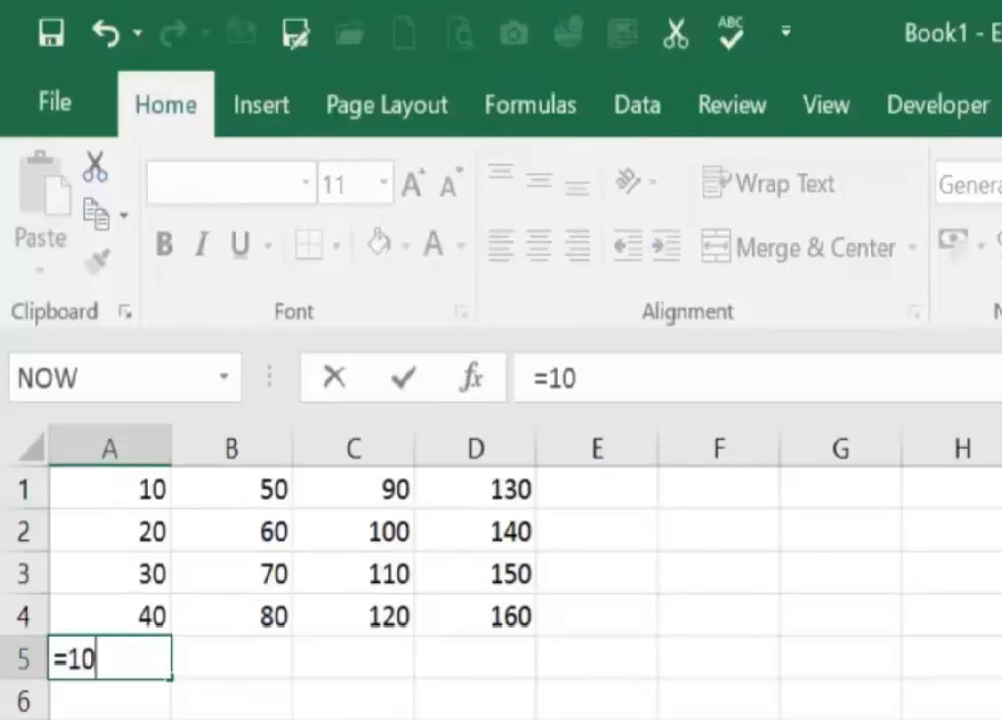
{"action": "type", "text": "+30"}
{"action": "key", "text": "Return"}
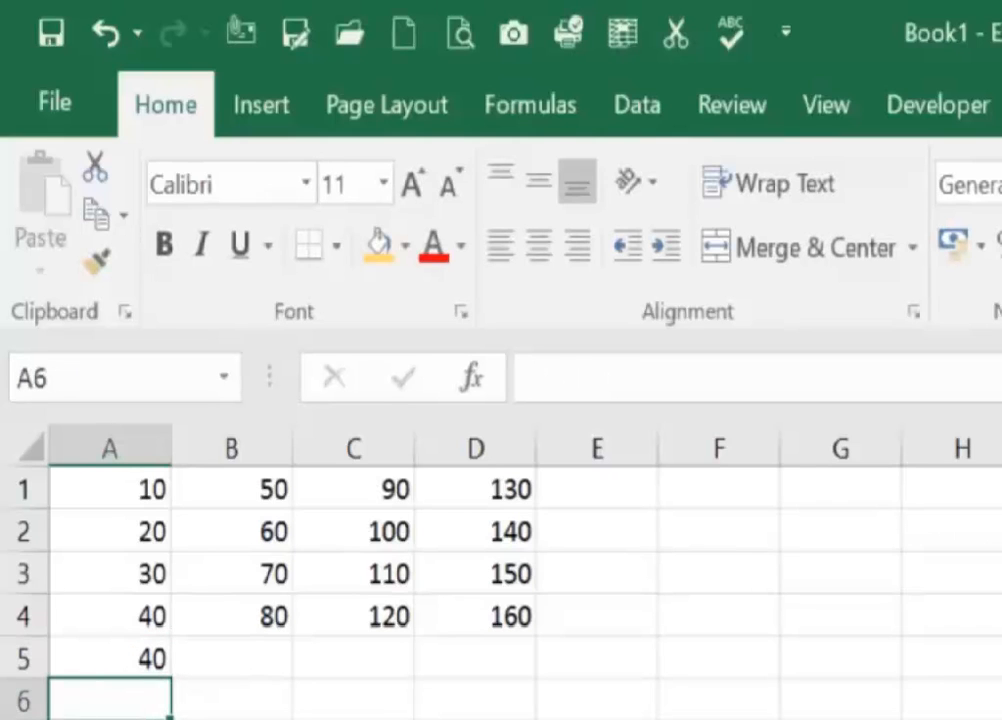
Step: Change cell A1 to 100 and check the fixed-number formula in A5 against it
{"action": "key", "text": "ctrl+Home"}
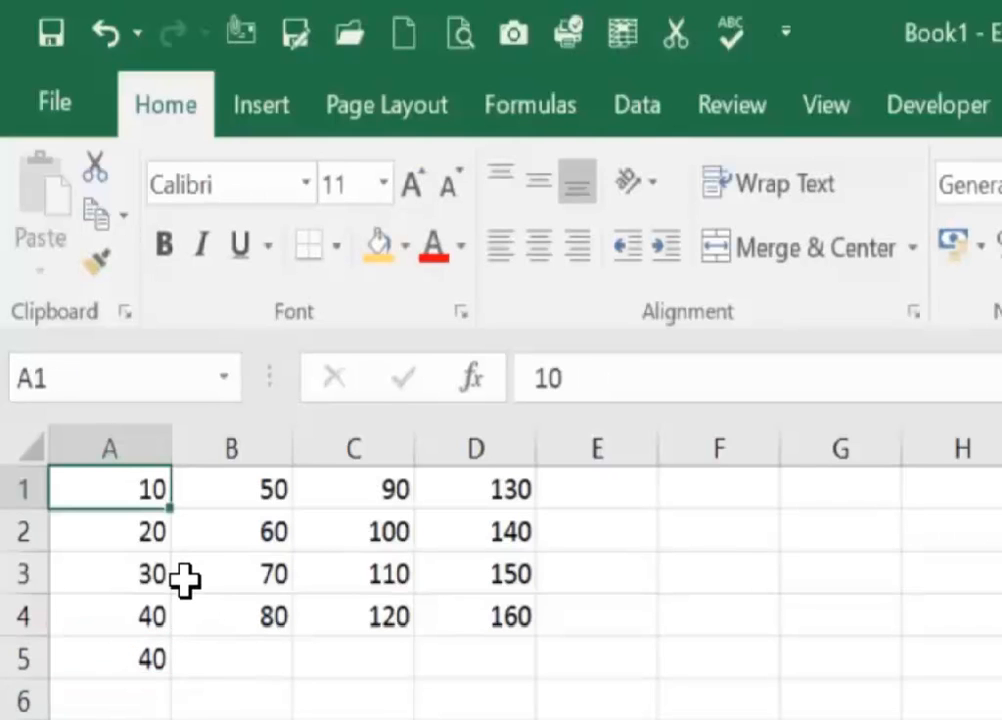
{"action": "type", "text": "100"}
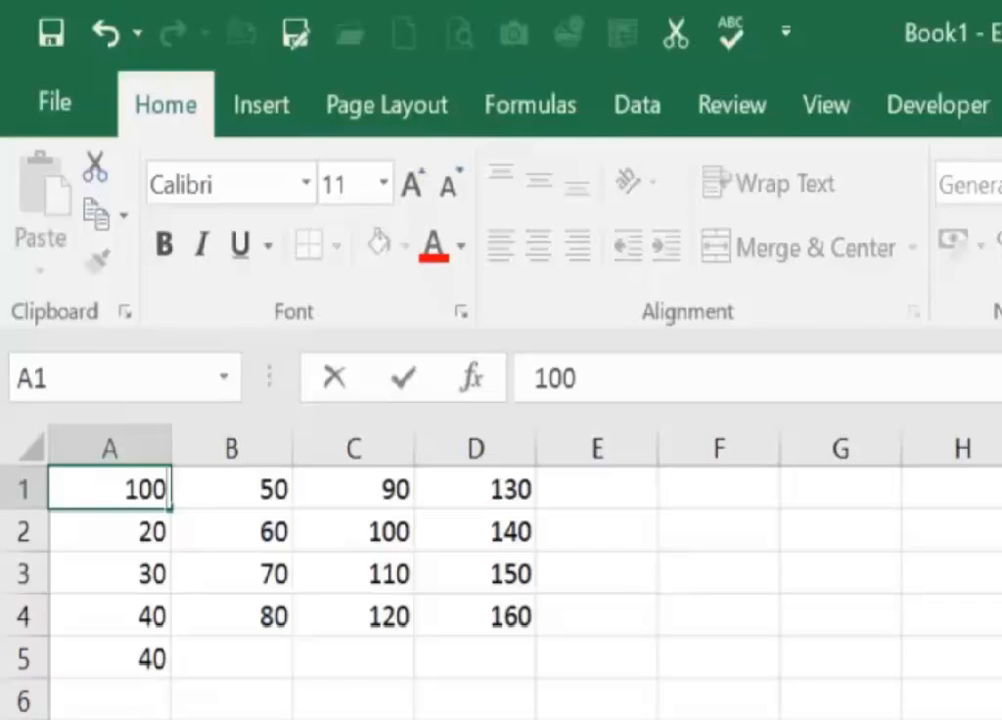
{"action": "key", "text": "Return"}
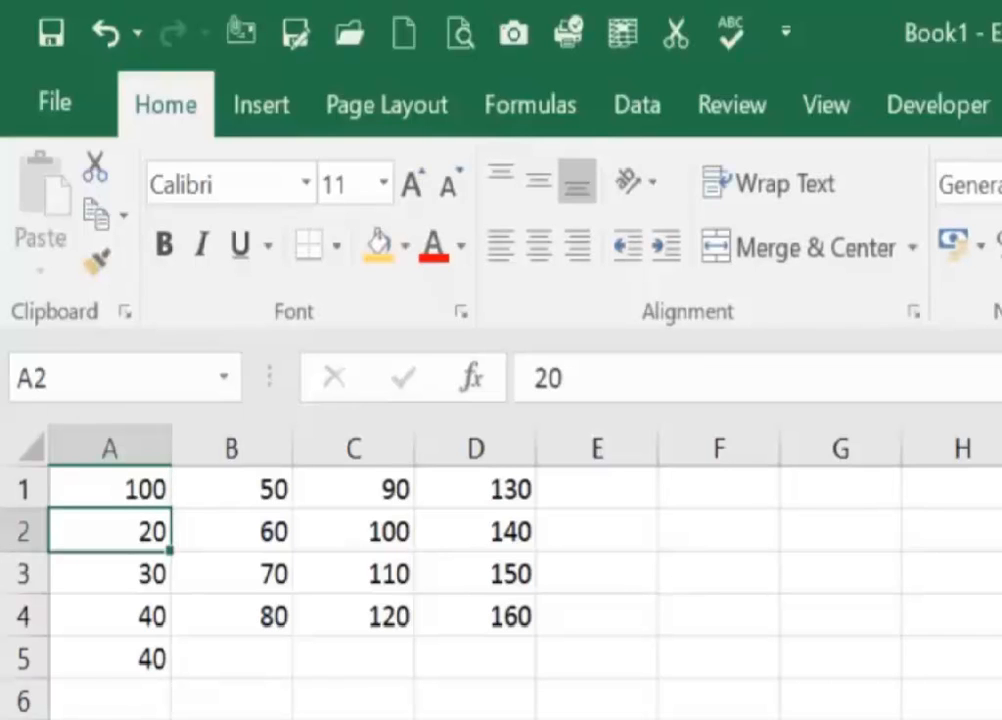
{"action": "key", "text": "ctrl+Down"}
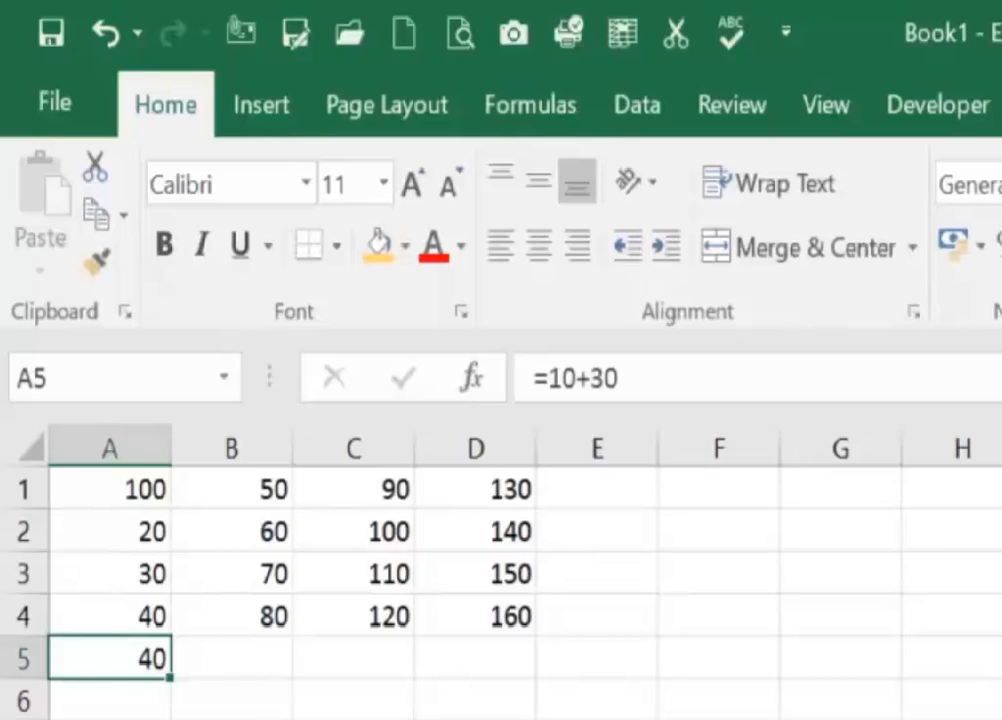
Step: Reset cell A1 to 10
{"action": "key", "text": "ctrl+Up"}
{"action": "type", "text": "10"}
{"action": "key", "text": "Down"}
Step: Replace the contents of cell A5 with the cell-reference addition formula =A1+A3
{"action": "key", "text": "Down"}
{"action": "key", "text": "Down"}
{"action": "key", "text": "Down"}
{"action": "type", "text": "="}
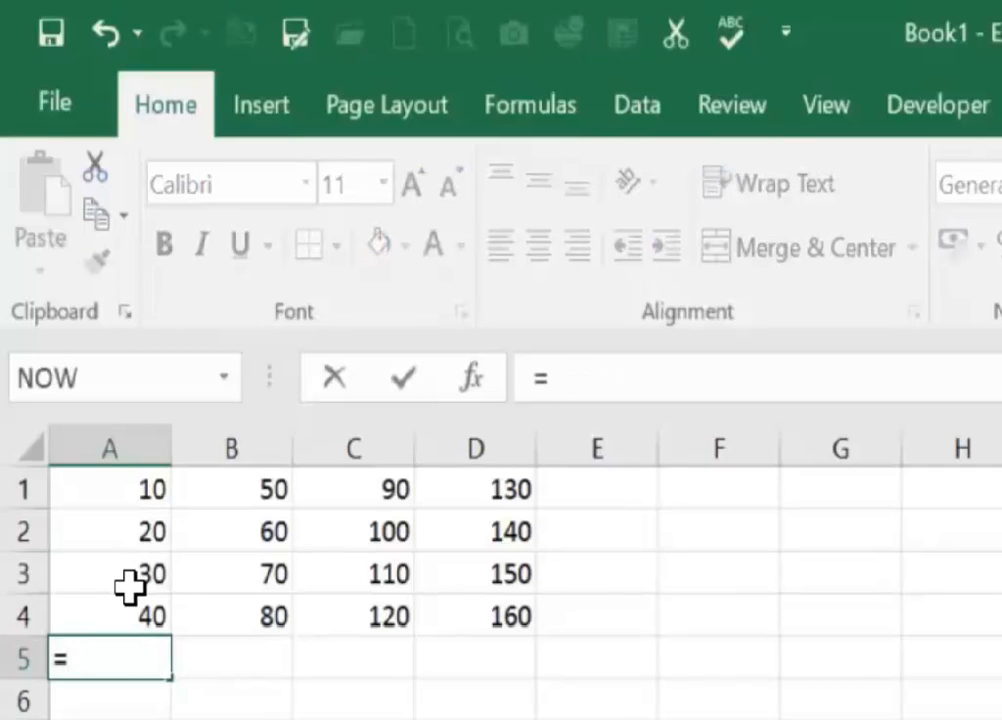
{"action": "key", "text": "Up"}
{"action": "key", "text": "Up"}
{"action": "key", "text": "Up"}
{"action": "key", "text": "Up"}
{"action": "type", "text": "+"}
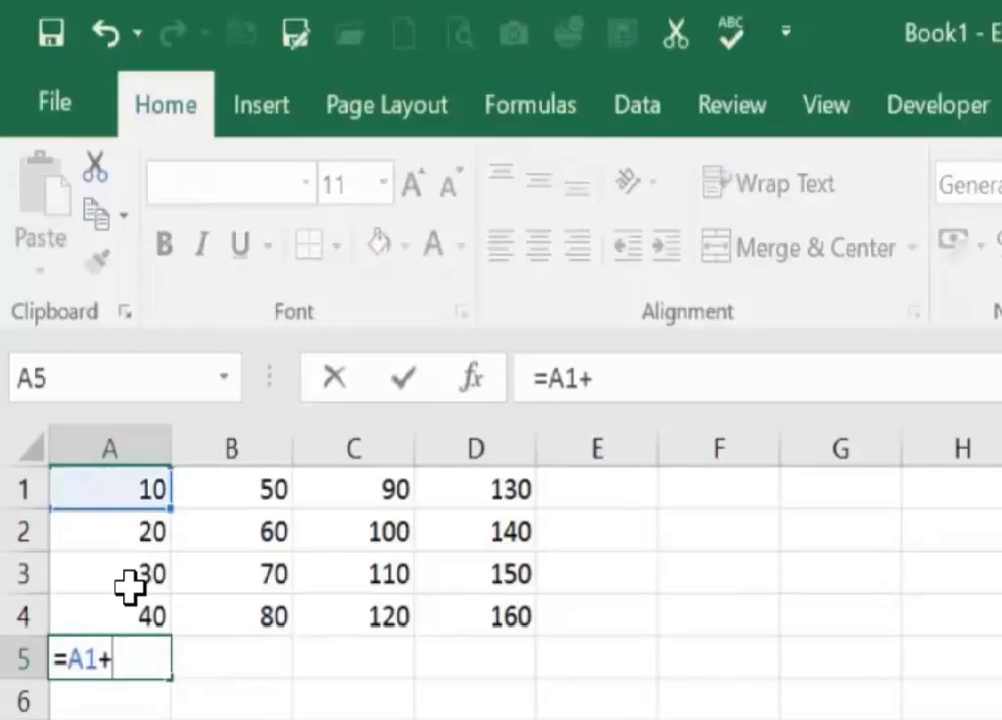
{"action": "key", "text": "Up"}
{"action": "key", "text": "Up"}
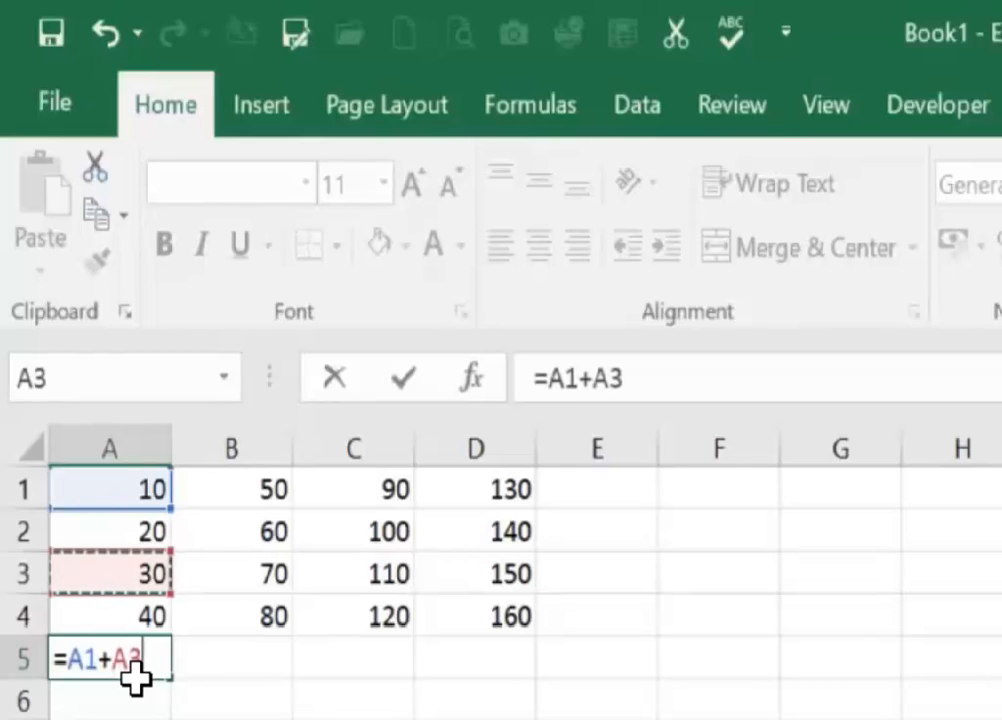
{"action": "key", "text": "Return"}
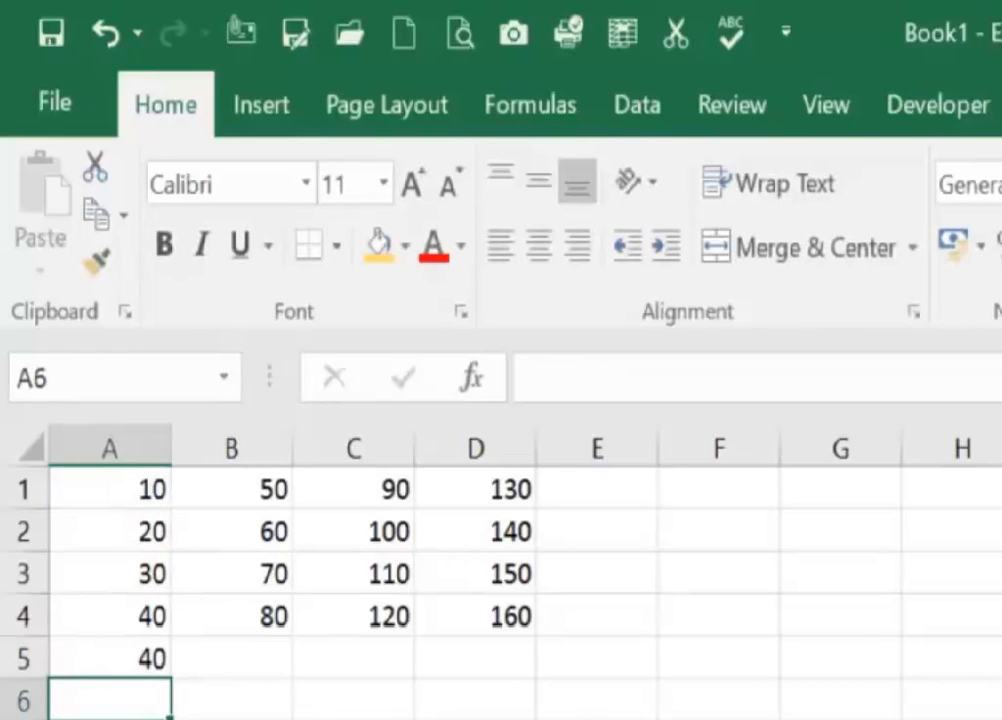
Step: Enter the subtraction formula =B4-B1 in cell B5
{"action": "key", "text": "Up"}
{"action": "key", "text": "Right"}
{"action": "type", "text": "="}
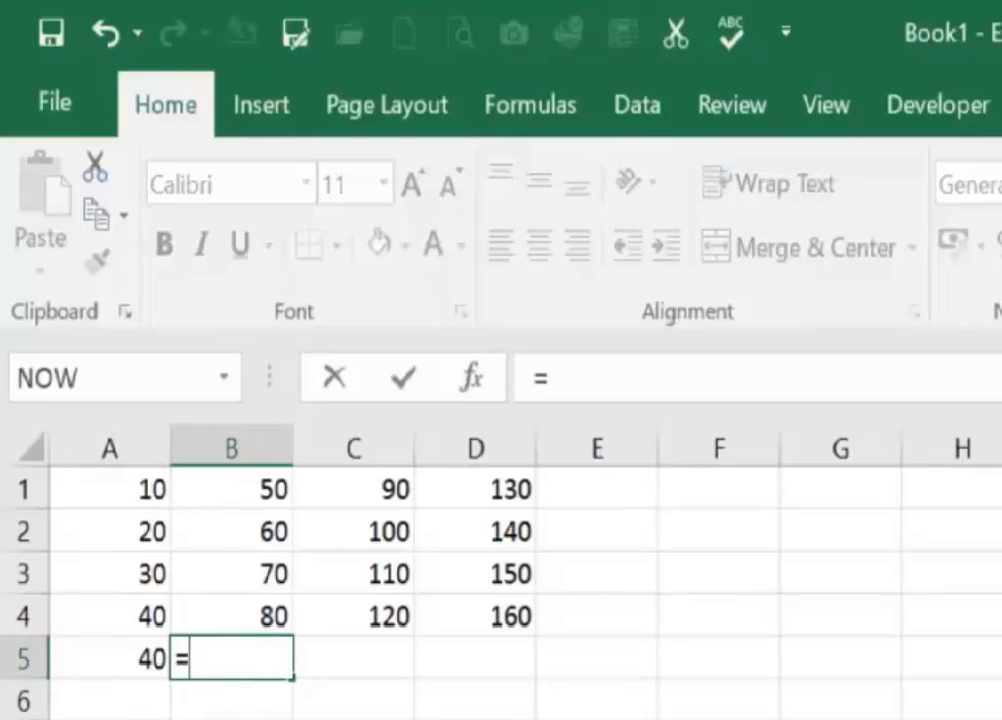
{"action": "key", "text": "Up"}
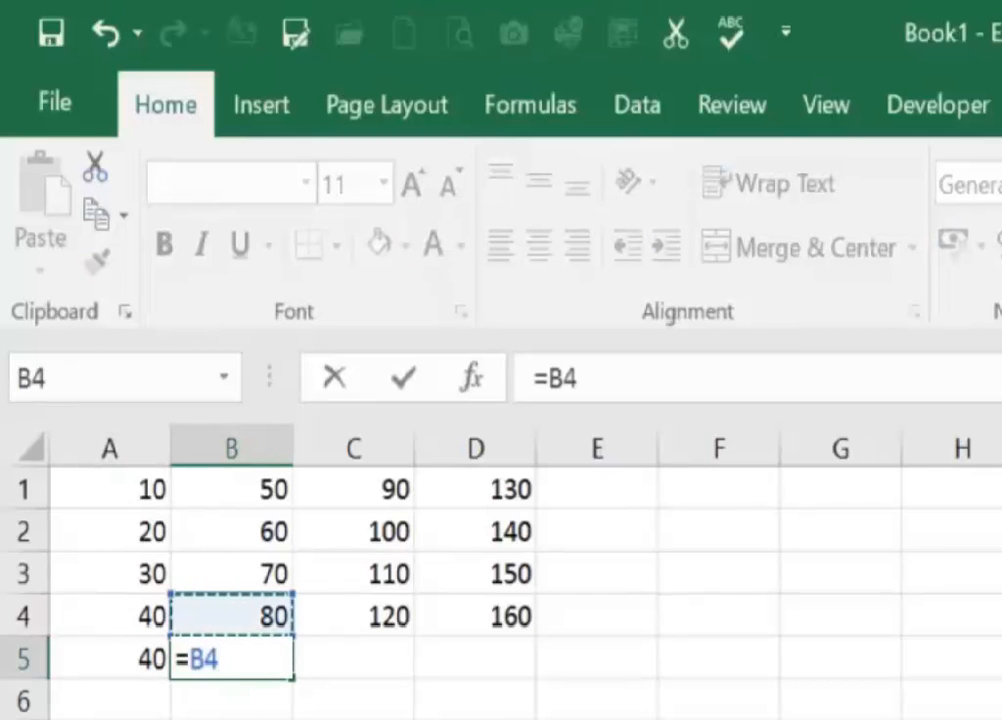
{"action": "type", "text": "-"}
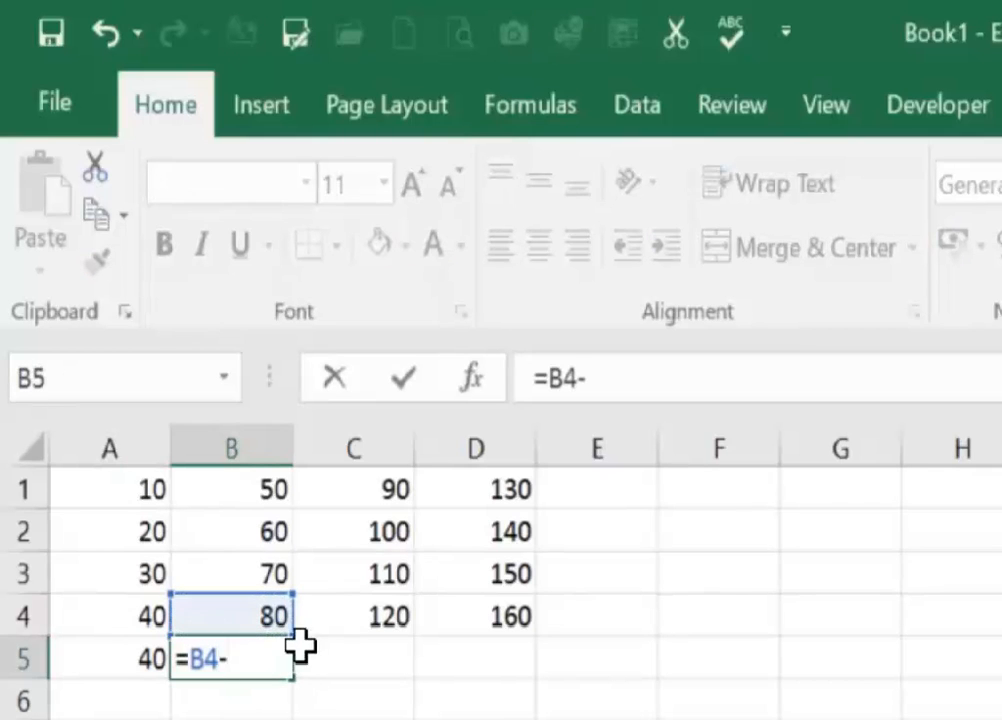
{"action": "key", "text": "Up"}
{"action": "key", "text": "Up"}
{"action": "key", "text": "Up"}
{"action": "key", "text": "Up"}
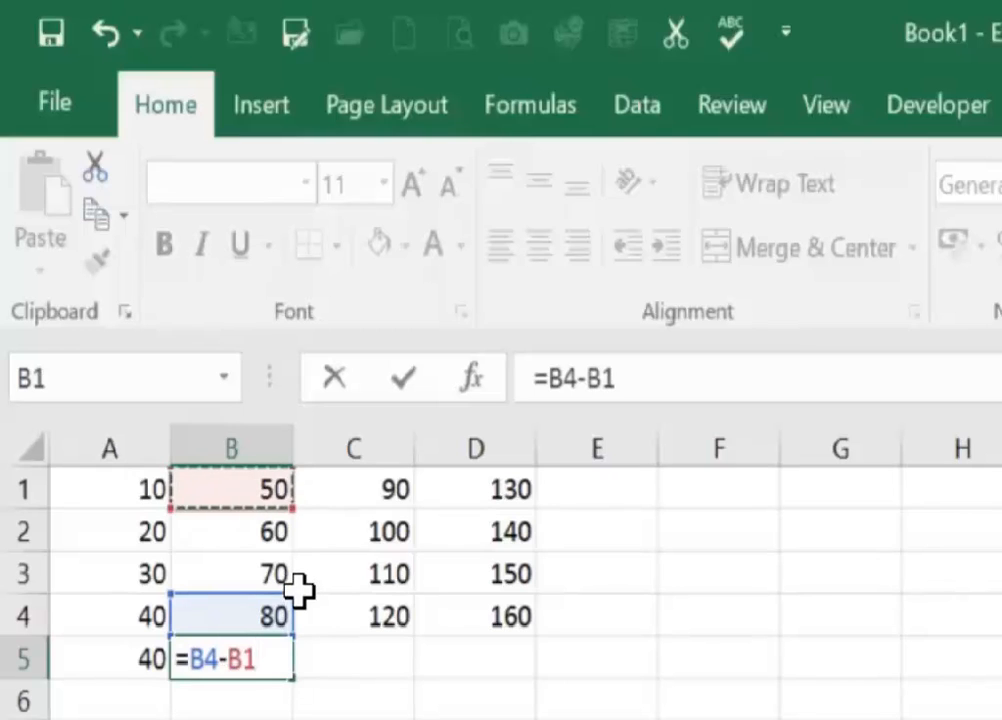
{"action": "key", "text": "Return"}
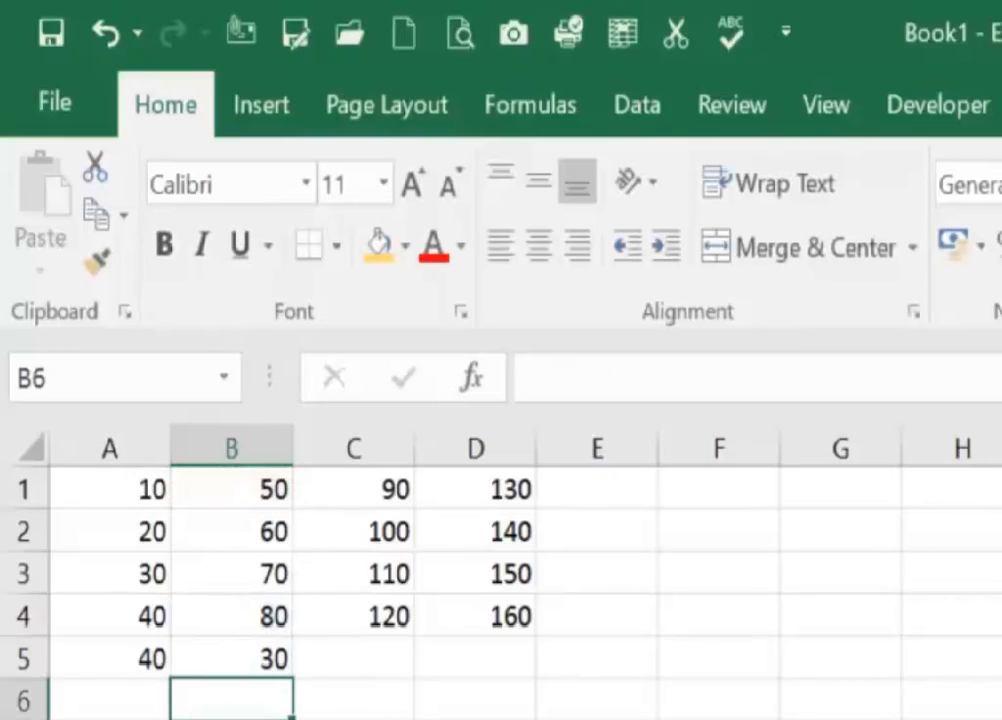
Step: Enter the multiplication formula =C1*C2 in cell C5
{"action": "left_click", "coordinate": [353, 658]}
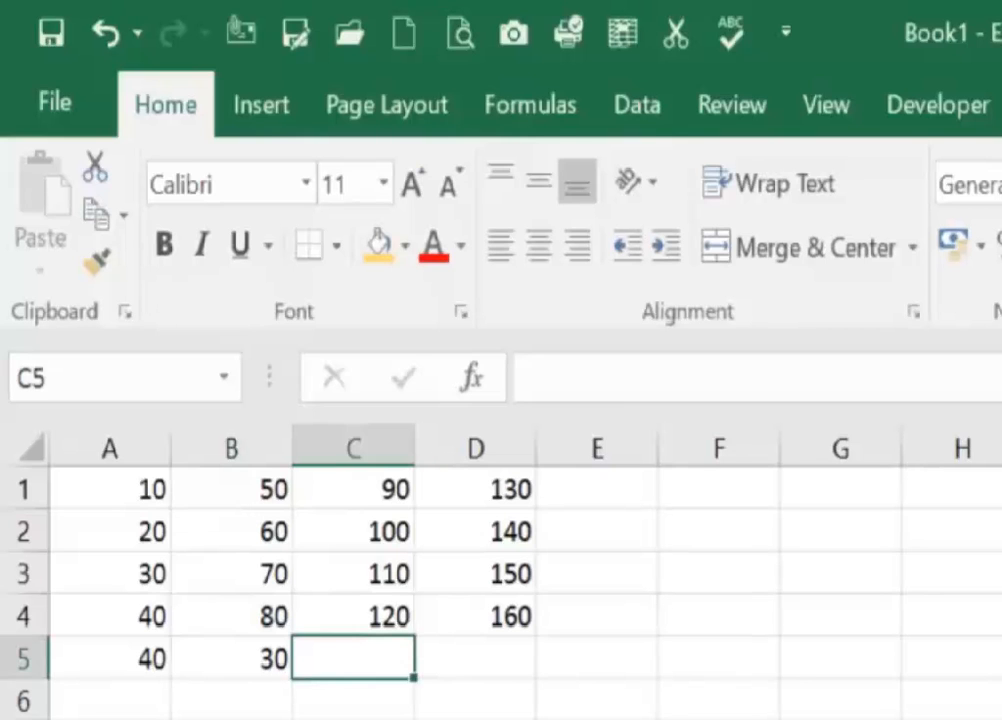
{"action": "type", "text": "="}
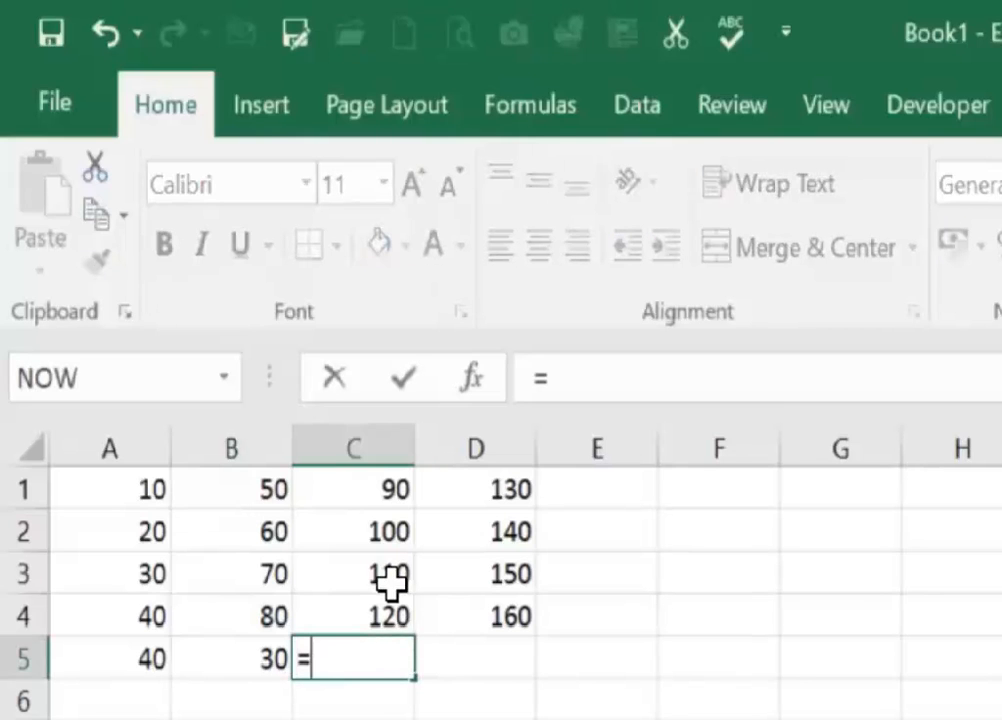
{"action": "key", "text": "Up"}
{"action": "key", "text": "Up"}
{"action": "key", "text": "Up"}
{"action": "key", "text": "Up"}
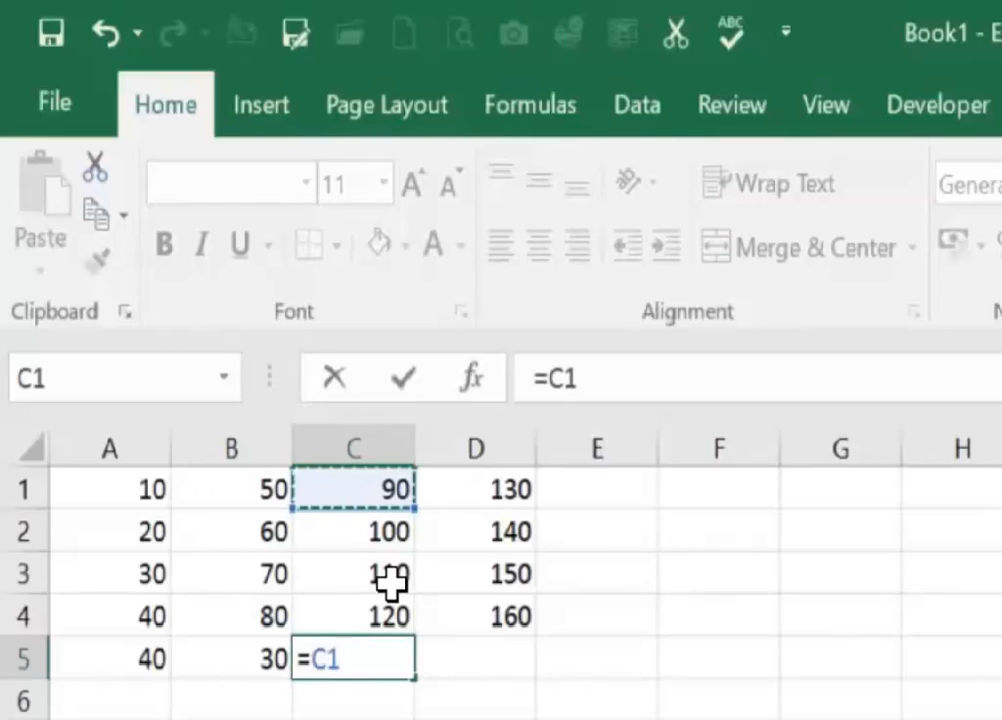
{"action": "type", "text": "*"}
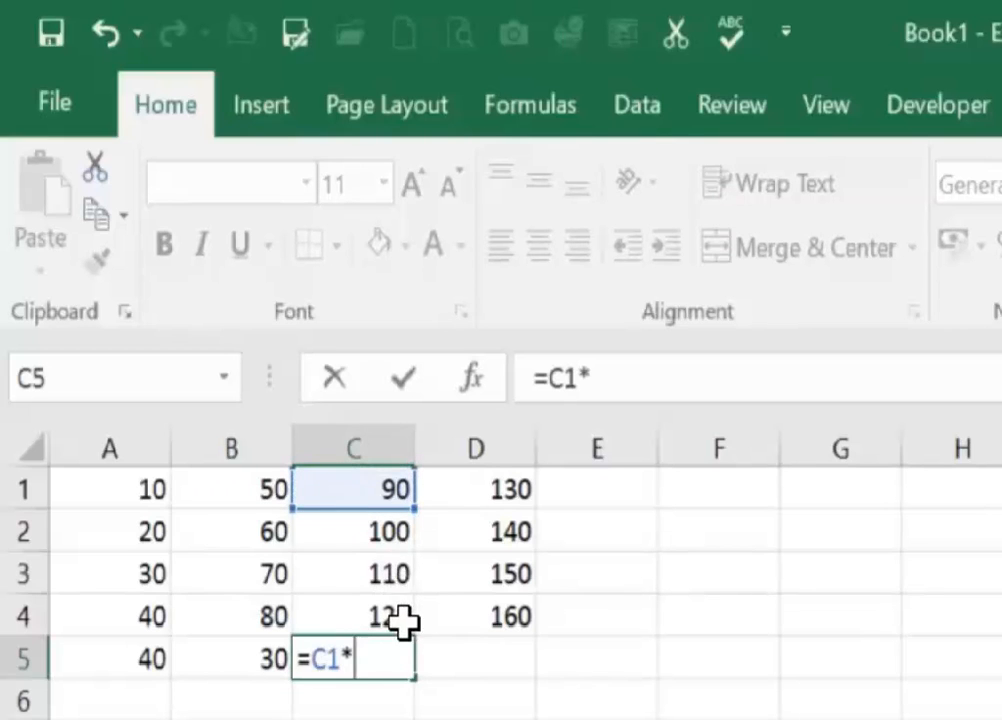
{"action": "key", "text": "Up"}
{"action": "key", "text": "Up"}
{"action": "key", "text": "Up"}
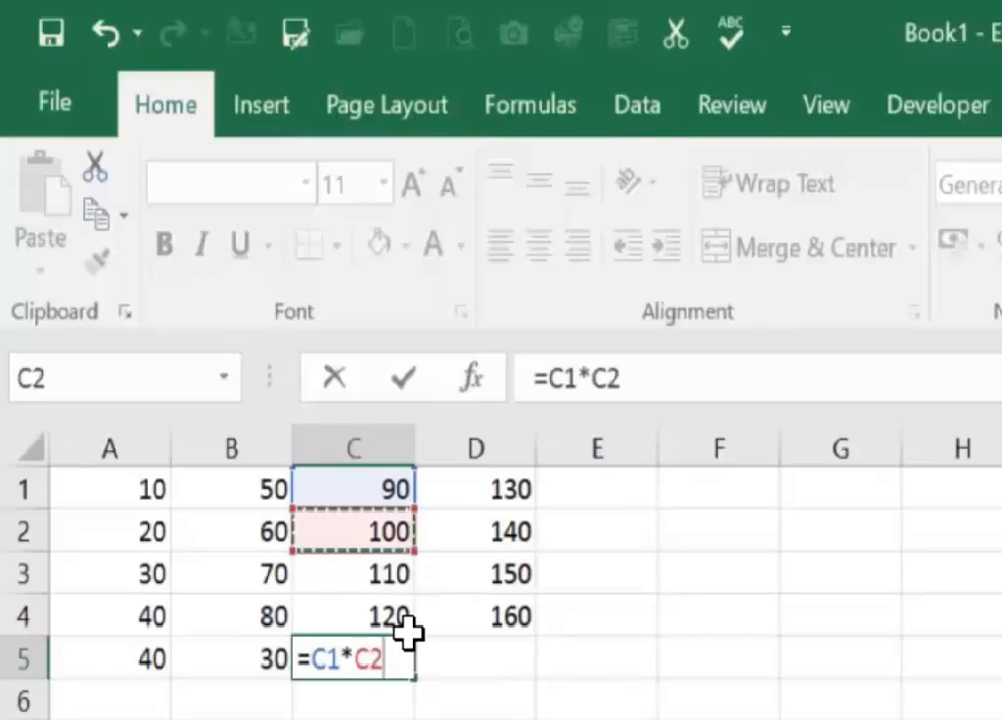
{"action": "key", "text": "Return"}
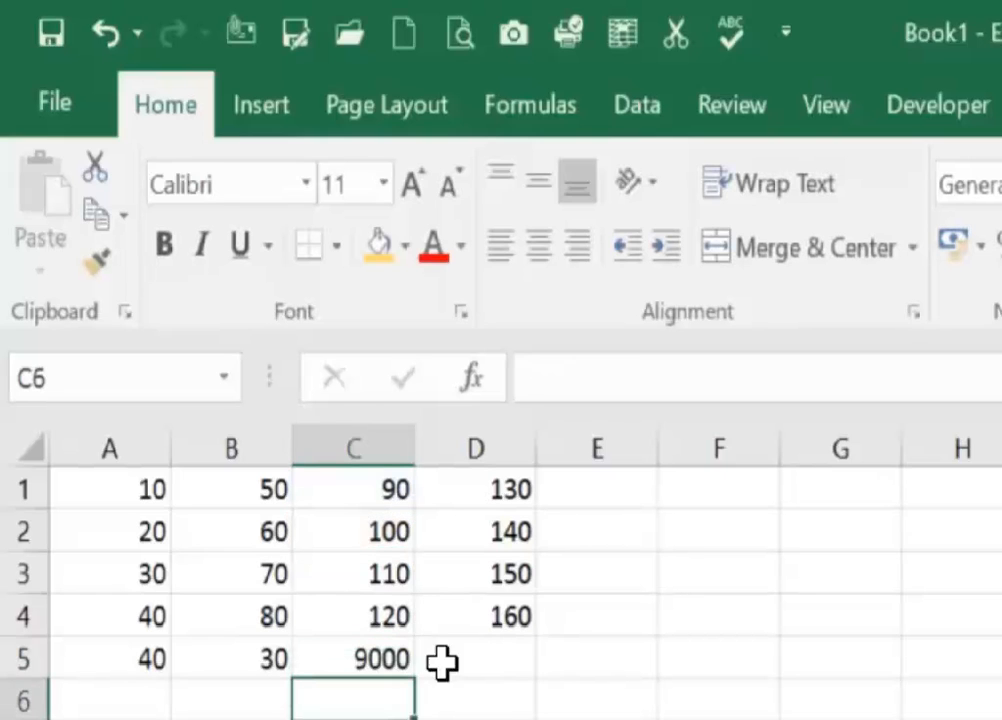
Step: Enter the division formula =D4/D1 in cell D5 using cell references
{"action": "left_click", "coordinate": [475, 658]}
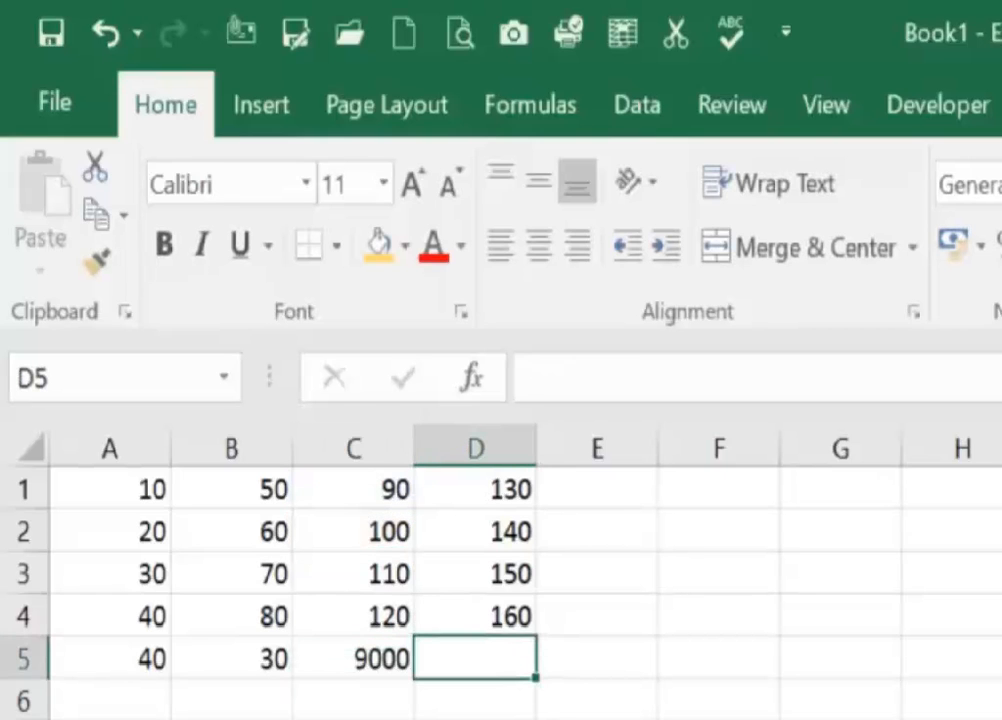
{"action": "type", "text": "="}
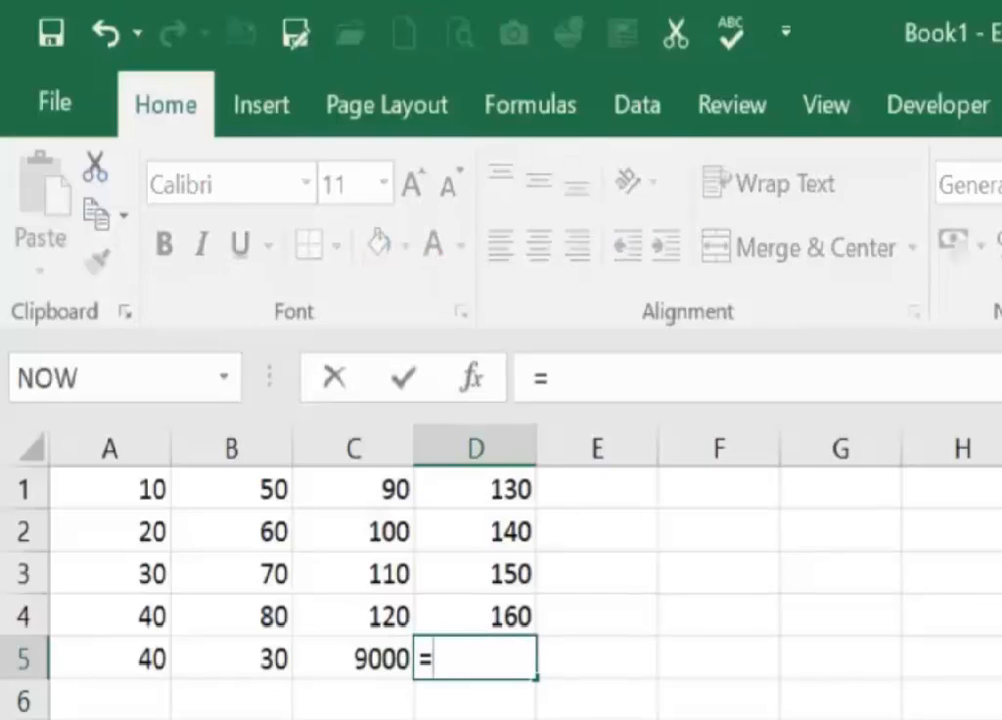
{"action": "key", "text": "Up"}
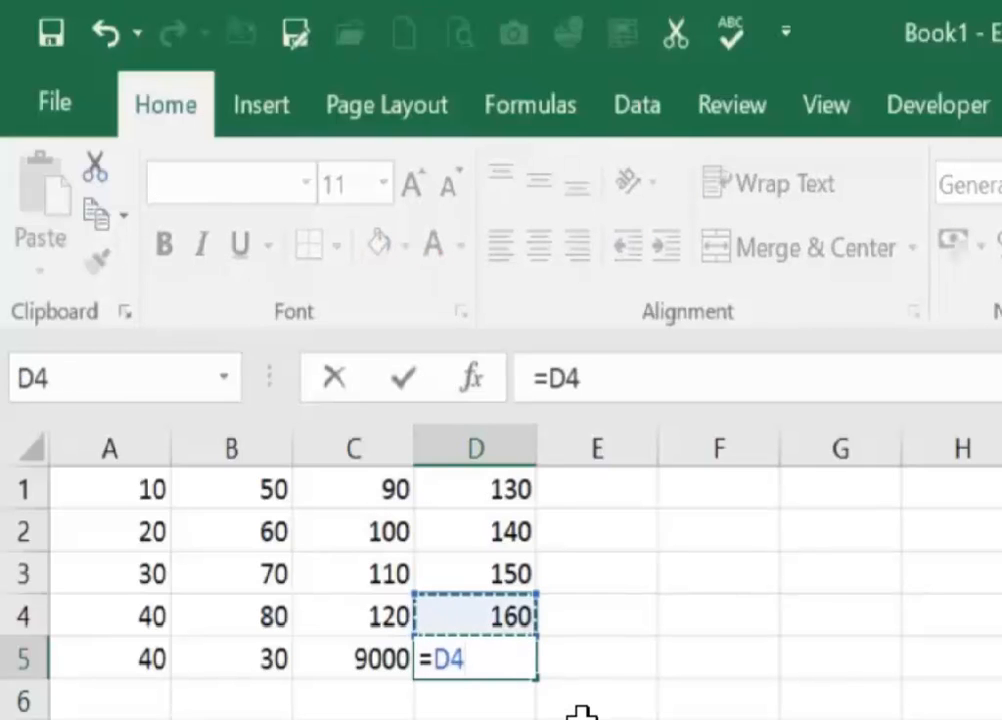
{"action": "type", "text": "/"}
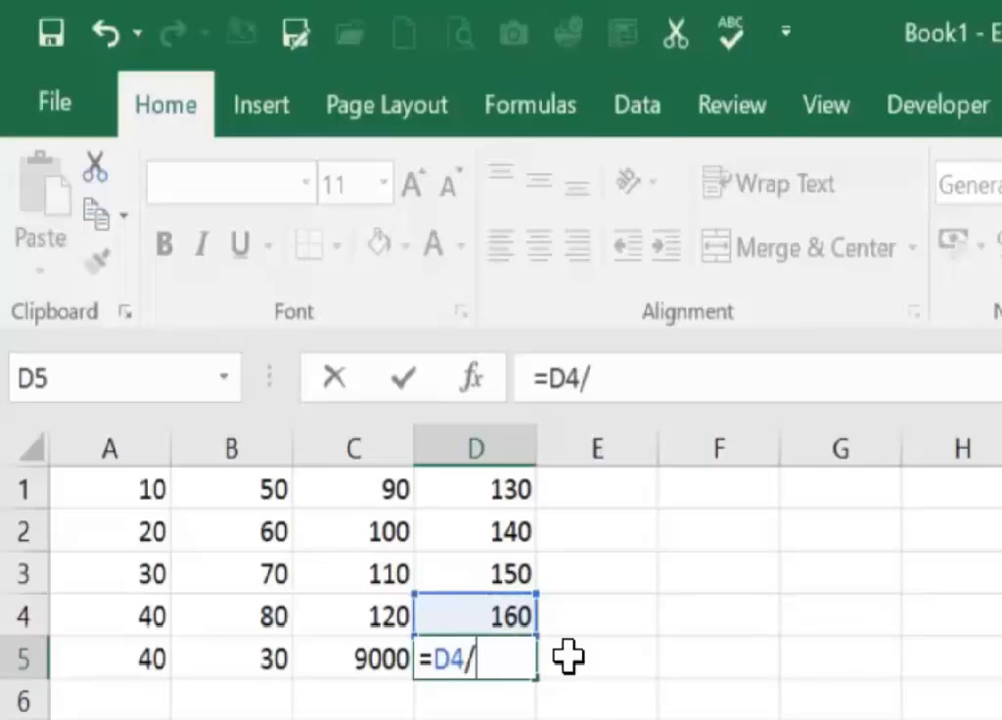
{"action": "key", "text": "Up"}
{"action": "key", "text": "Up"}
{"action": "key", "text": "Up"}
{"action": "key", "text": "Up"}
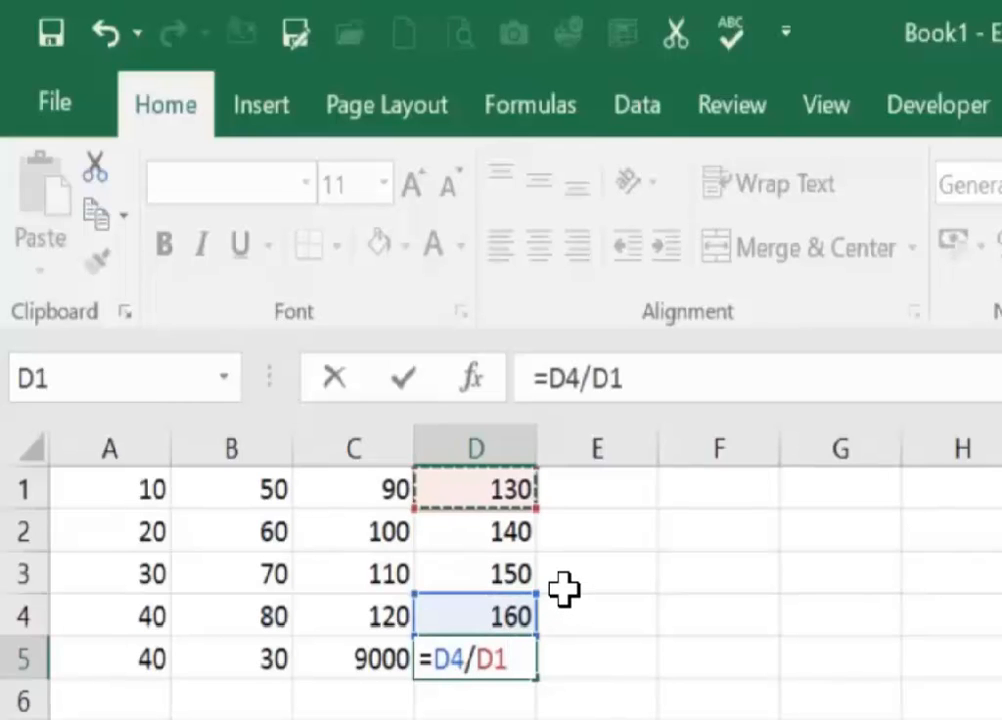
{"action": "key", "text": "Return"}
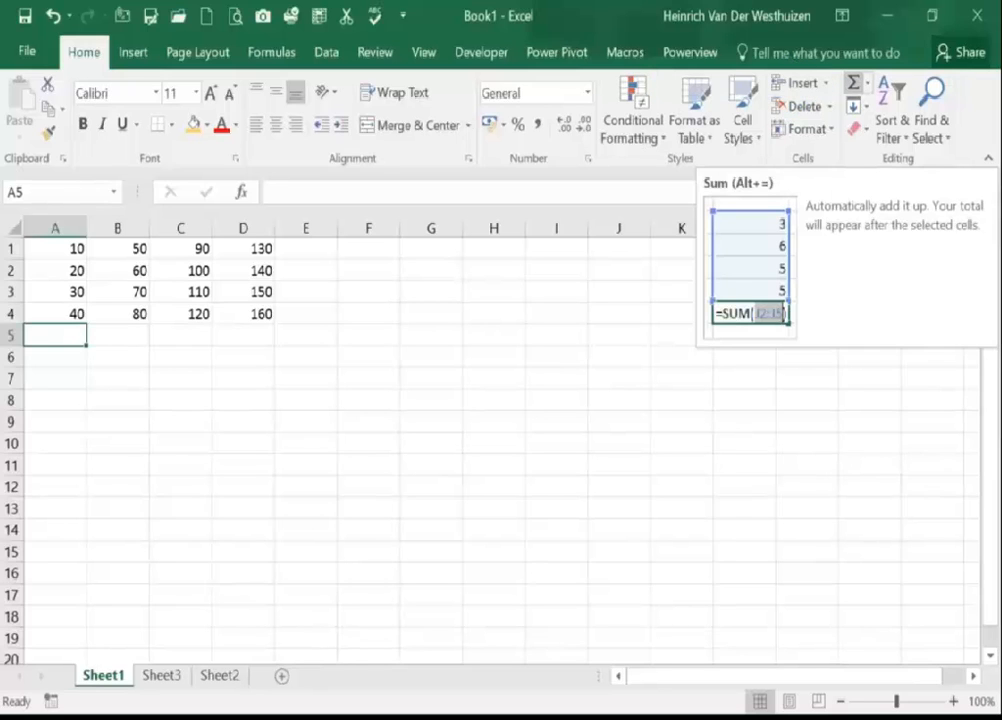
Step: Total A1:A4 in cell A5 with AutoSum and examine the resulting formula without changing it
{"action": "left_click", "coordinate": [853, 83]}
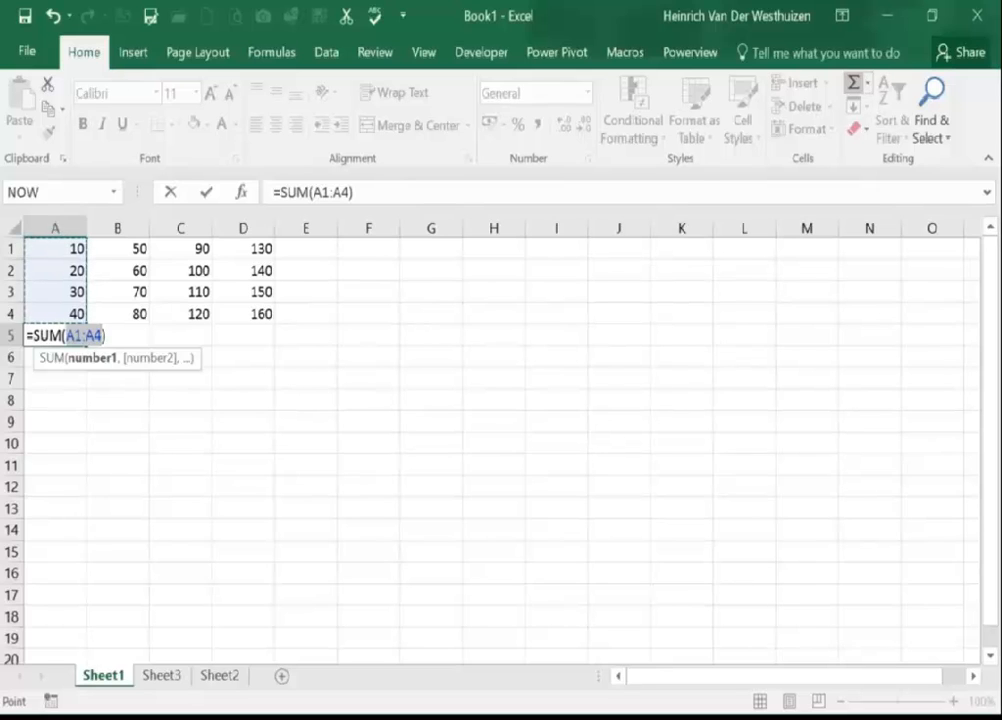
{"action": "left_click", "coordinate": [853, 82]}
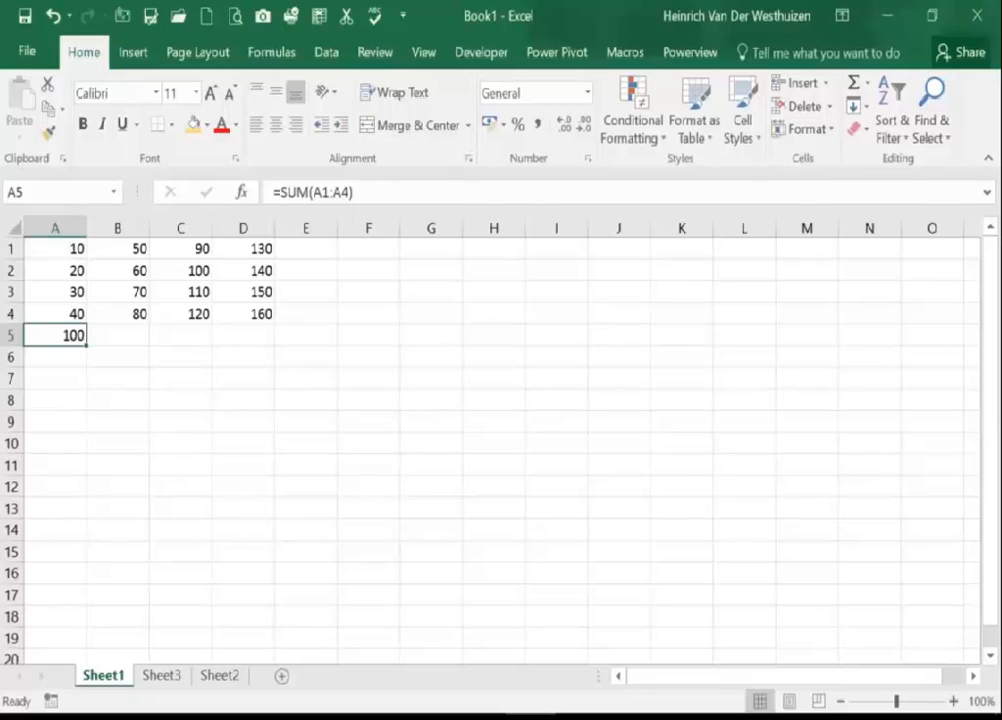
{"action": "left_click_drag", "start_coordinate": [355, 192], "coordinate": [273, 192]}
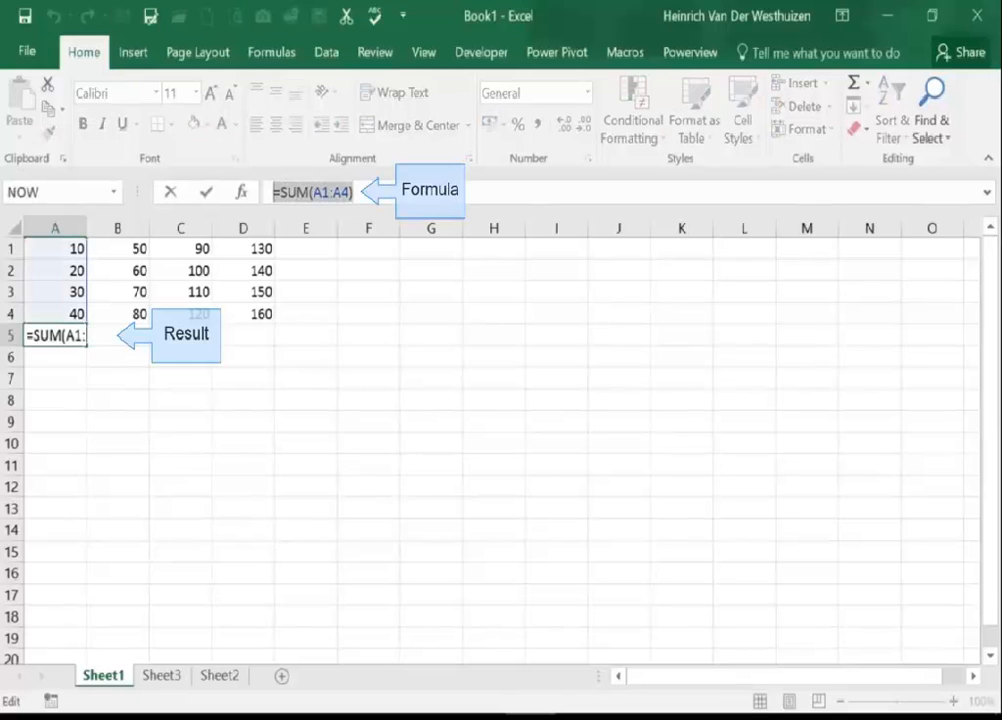
{"action": "key", "text": "Escape"}
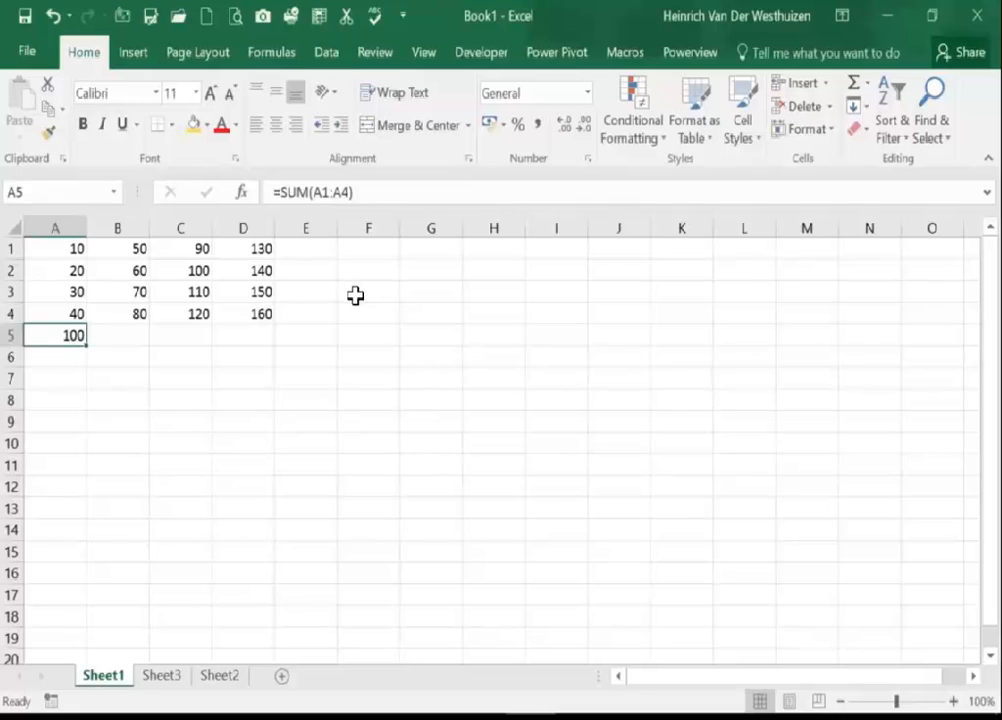
Step: Try AutoSum in cell E1 with its suggested range A1:D1, then clear the cell
{"action": "left_click", "coordinate": [312, 250]}
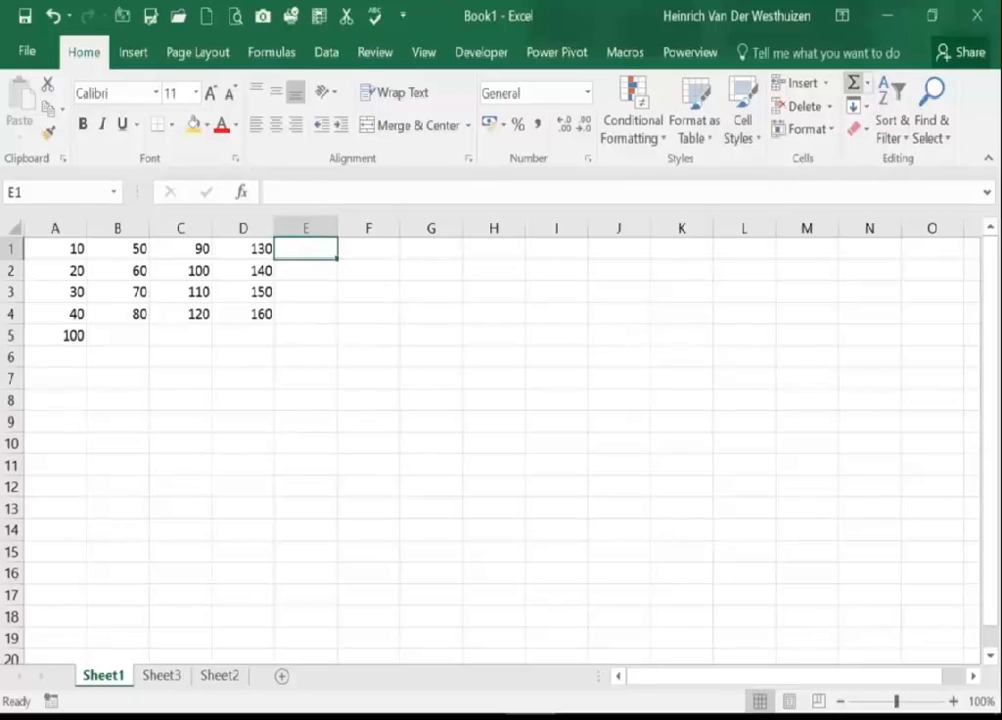
{"action": "left_click", "coordinate": [853, 83]}
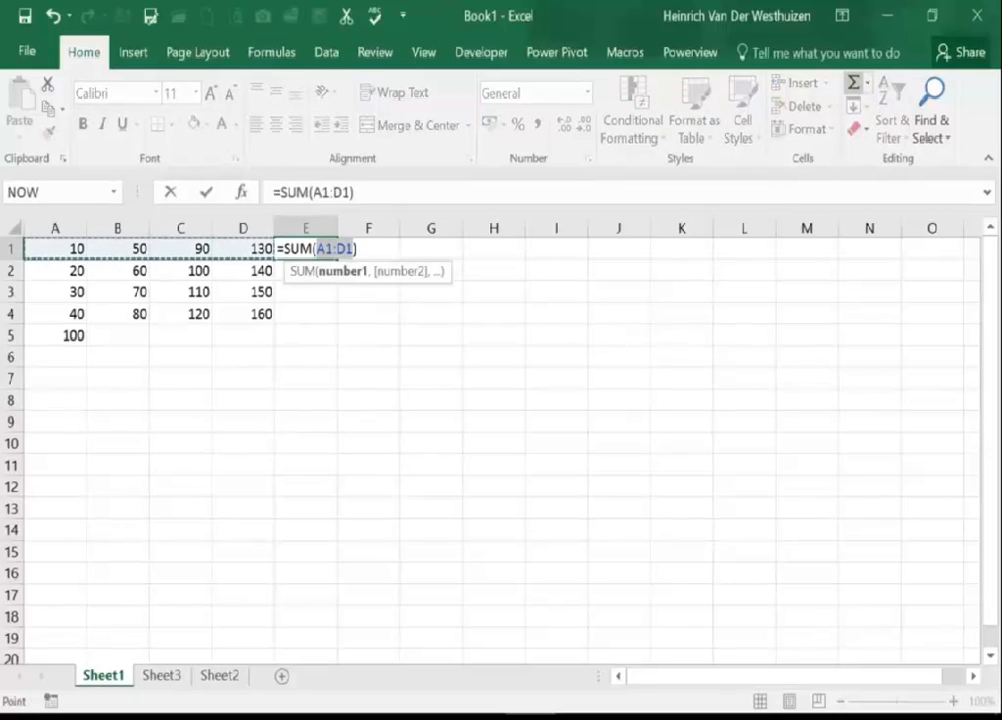
{"action": "left_click", "coordinate": [853, 83]}
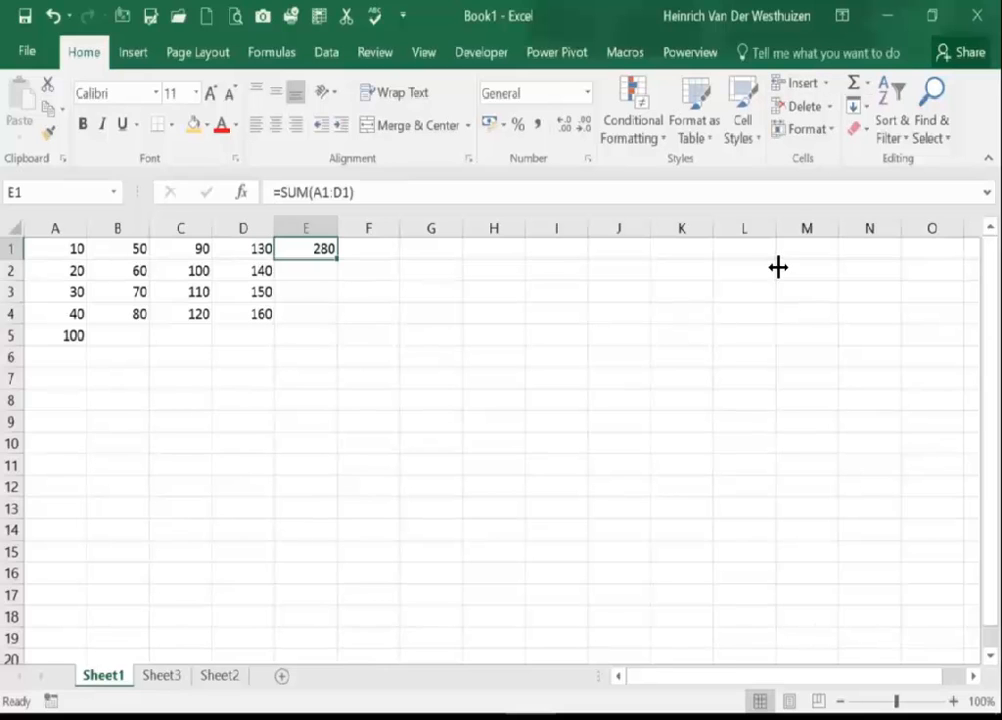
{"action": "key", "text": "Delete"}
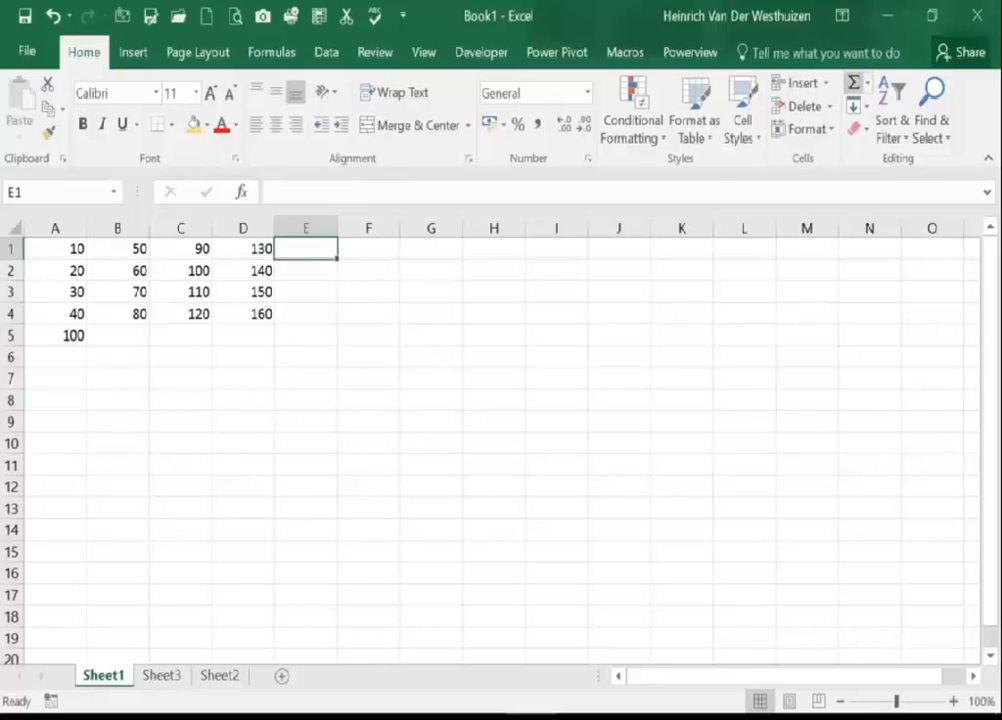
Step: Total row 1 in cell E1 with AutoSum, selecting the range A1:D1 manually
{"action": "left_click", "coordinate": [853, 83]}
{"action": "left_click_drag", "start_coordinate": [60, 248], "coordinate": [163, 295]}
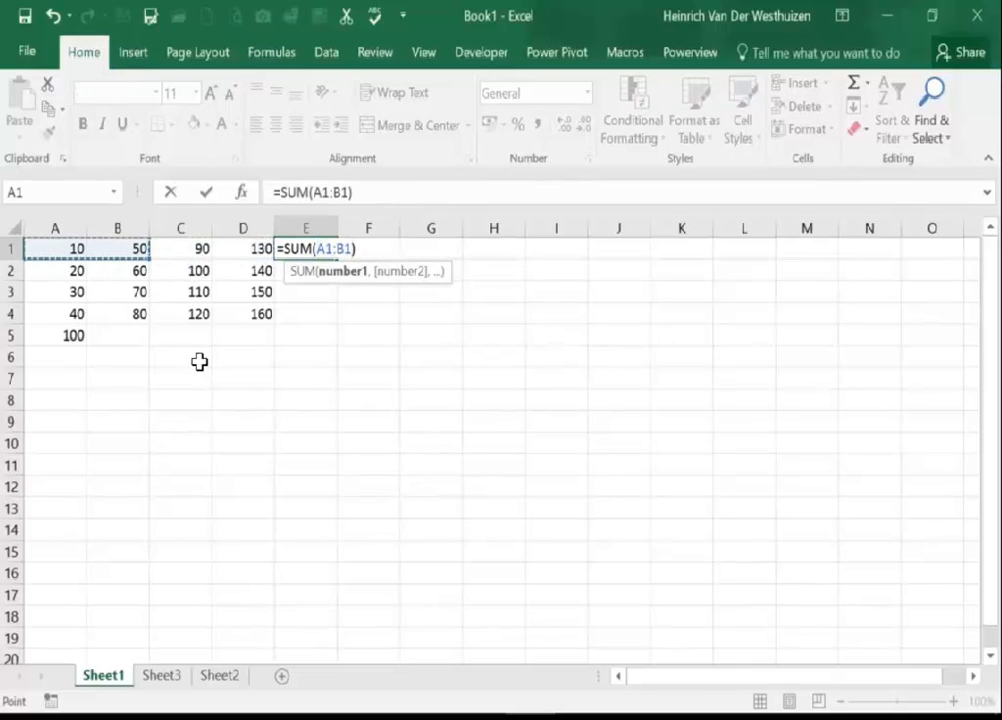
{"action": "left_click_drag", "start_coordinate": [78, 295], "coordinate": [285, 306]}
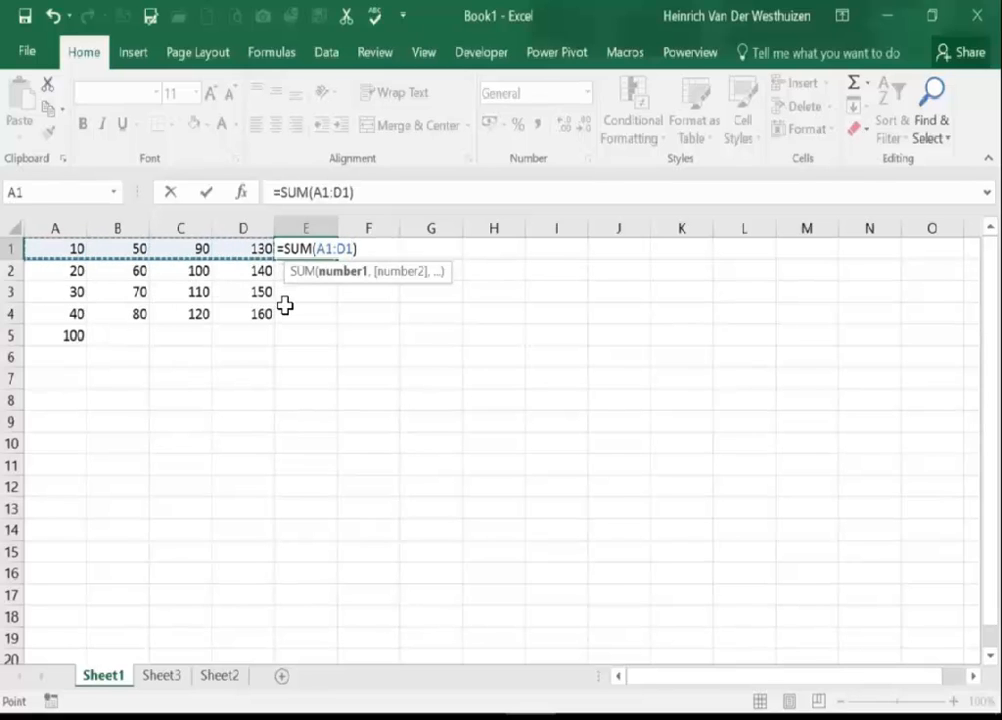
{"action": "key", "text": "Return"}
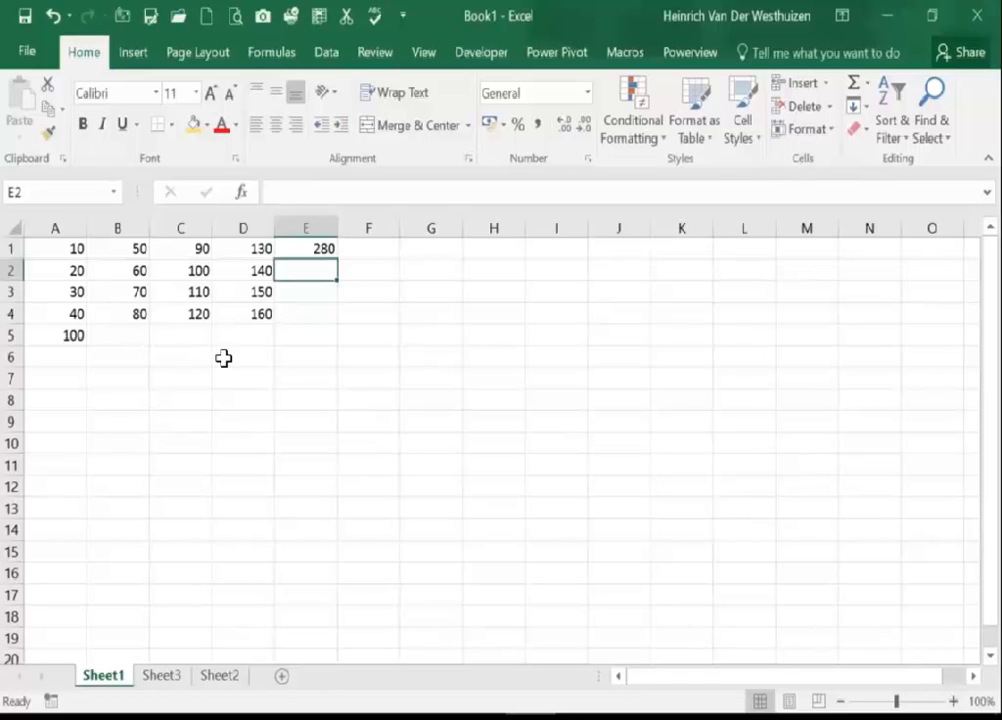
Step: Calculate the average of B1:B4 in cell B5 with the AutoSum Average function
{"action": "key", "text": "Down"}
{"action": "key", "text": "Down"}
{"action": "key", "text": "Down"}
{"action": "key", "text": "Left"}
{"action": "key", "text": "Left"}
{"action": "key", "text": "Left"}
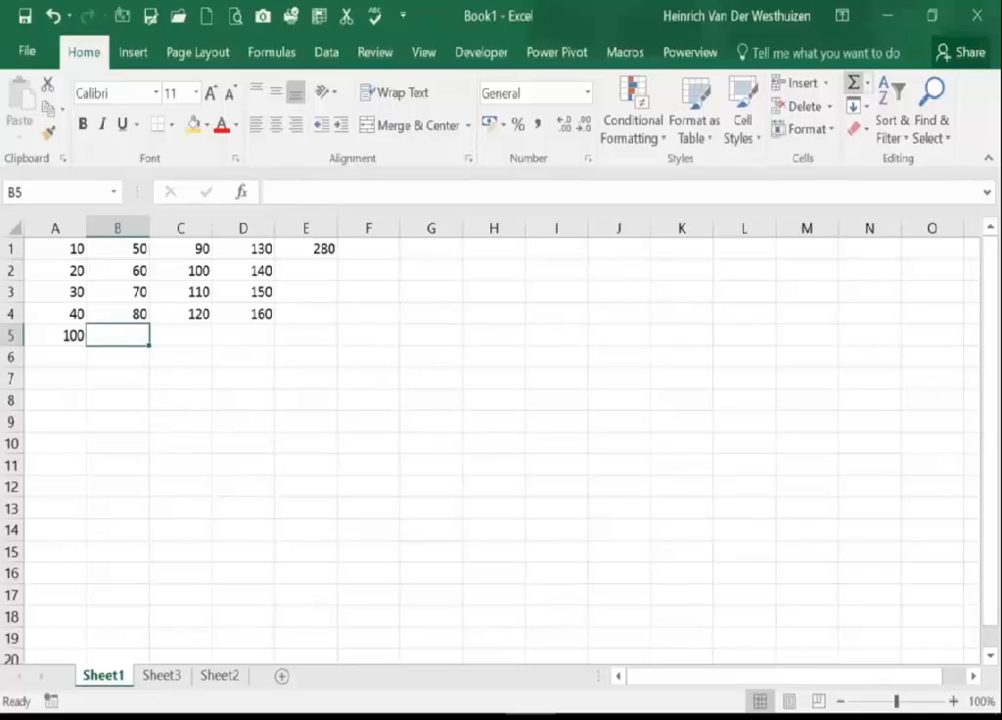
{"action": "left_click", "coordinate": [867, 83]}
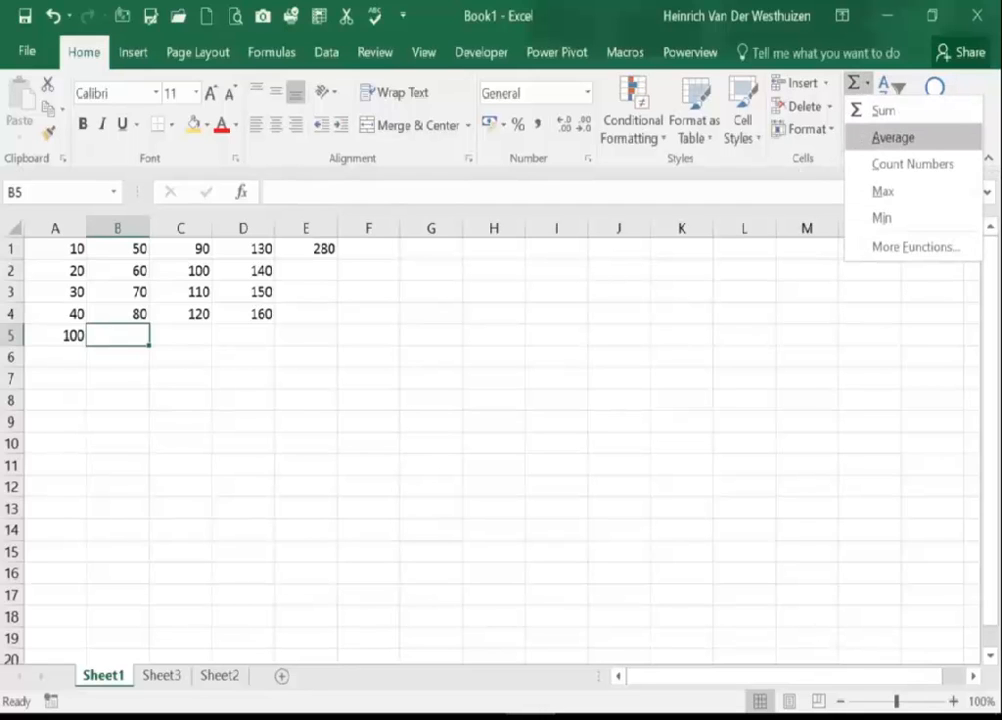
{"action": "left_click", "coordinate": [893, 137]}
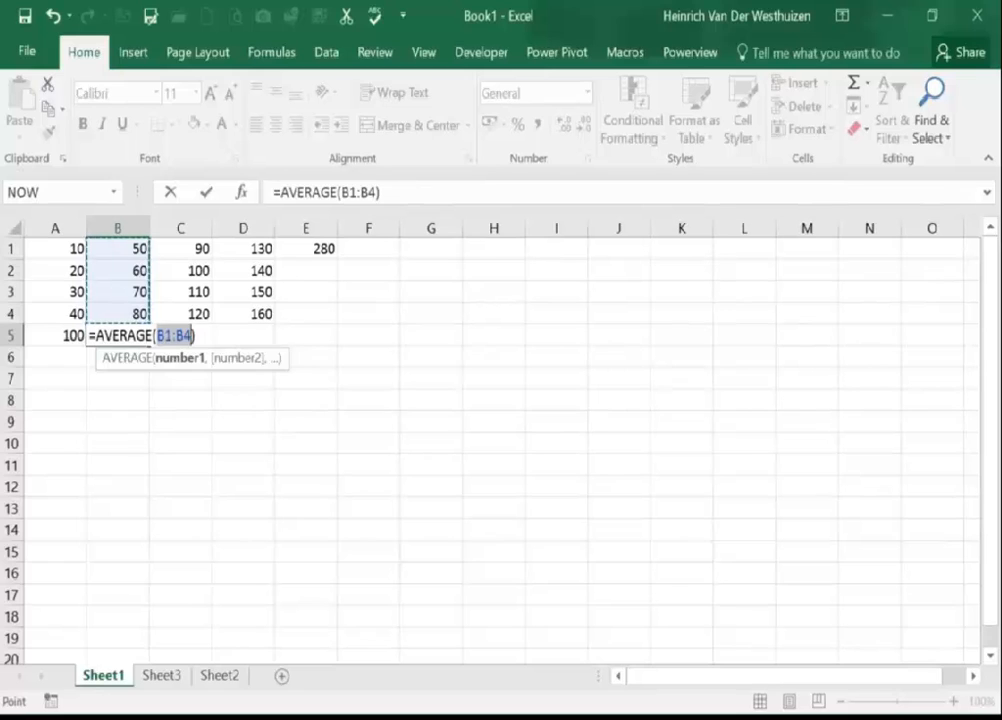
{"action": "key", "text": "Return"}
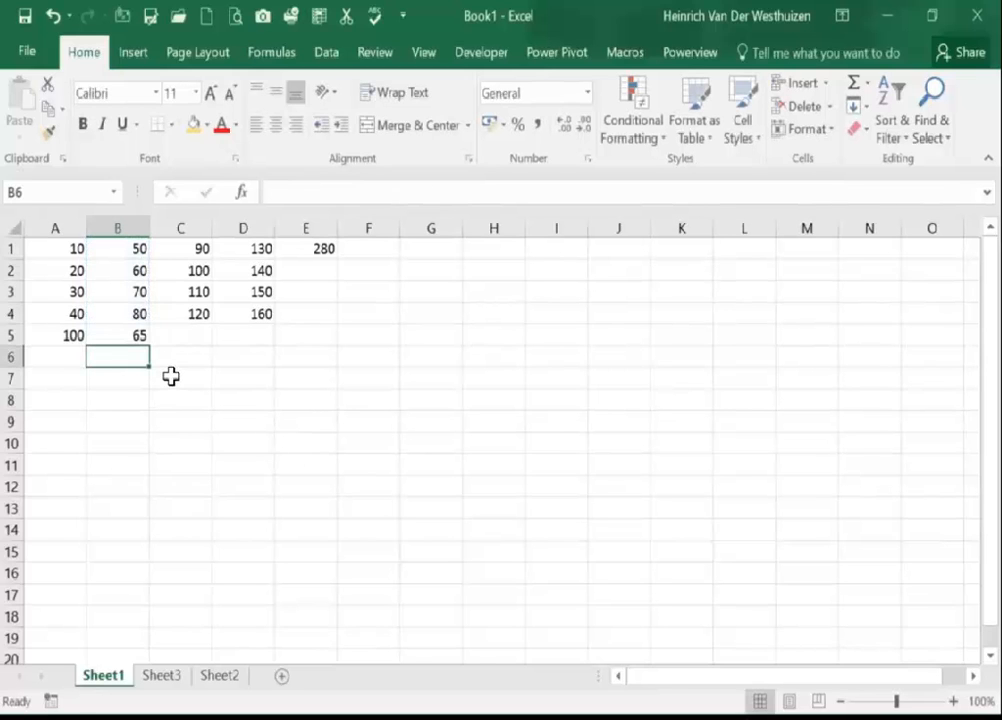
Step: Find the maximum of C1:C4 in cell C5 with the AutoSum Max function
{"action": "key", "text": "Up"}
{"action": "key", "text": "Right"}
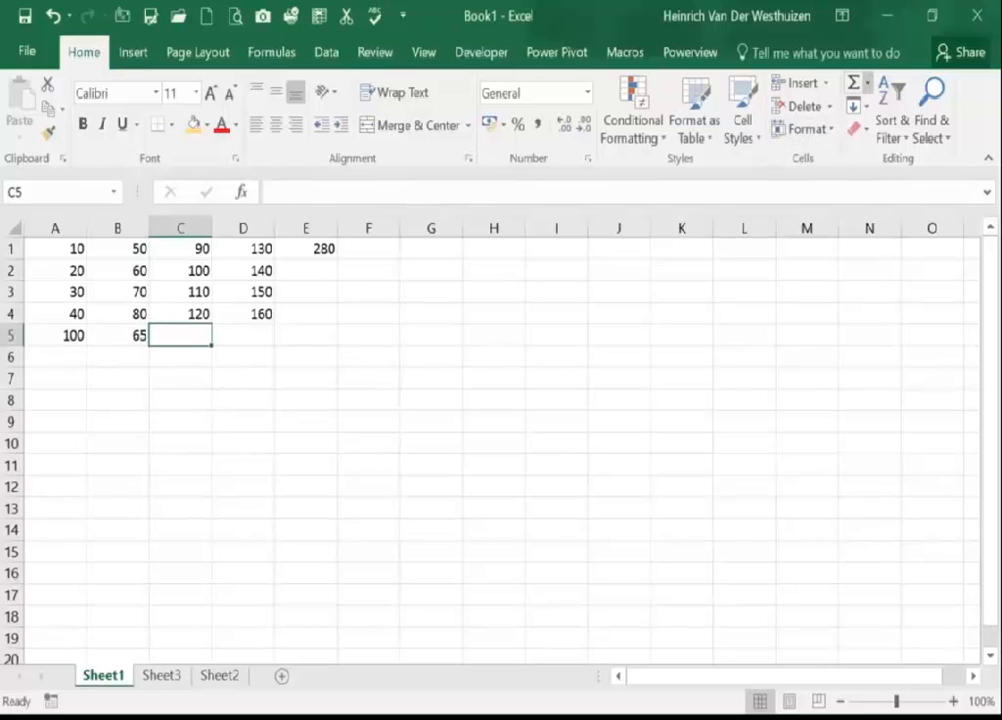
{"action": "left_click", "coordinate": [866, 82]}
{"action": "left_click", "coordinate": [883, 184]}
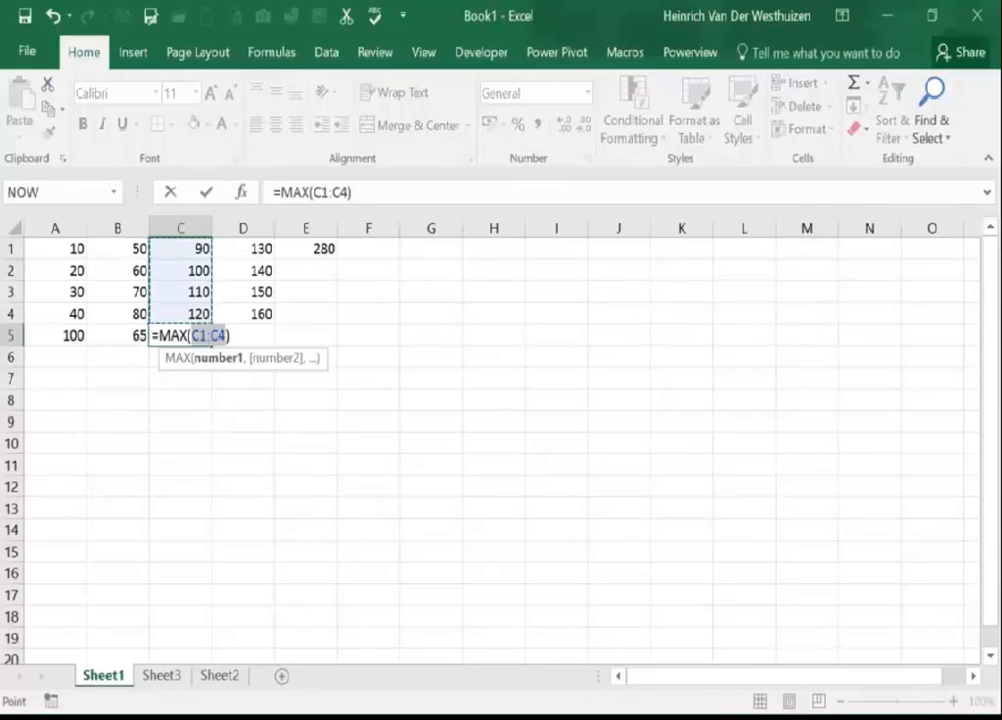
{"action": "key", "text": "Return"}
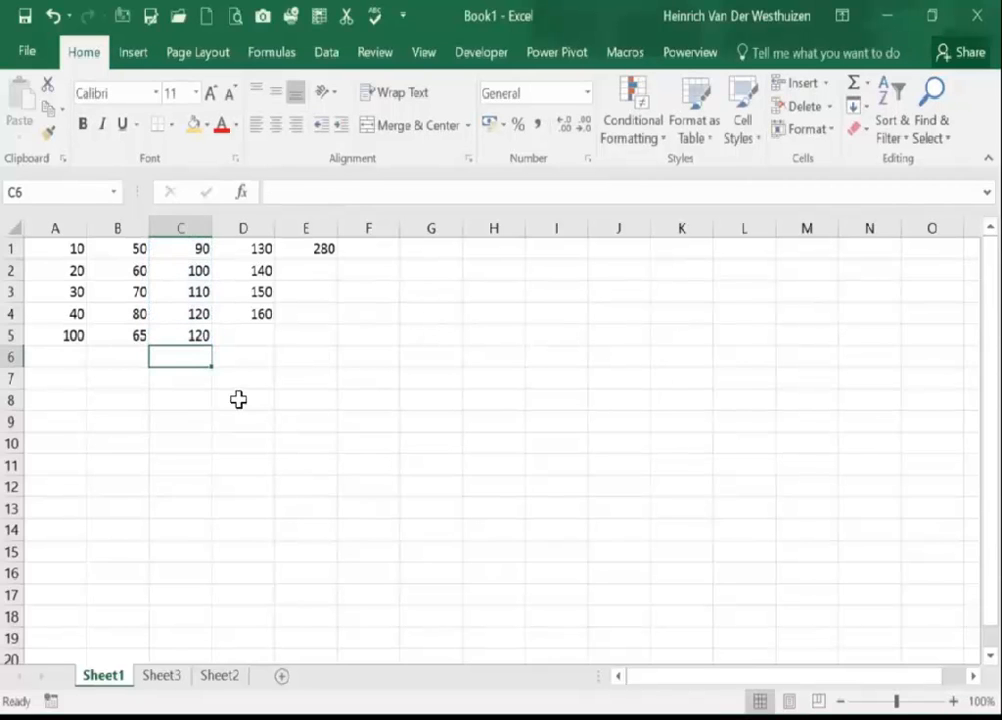
Step: Find the minimum of D1:D4 in cell D5 with the AutoSum Min function
{"action": "key", "text": "Up"}
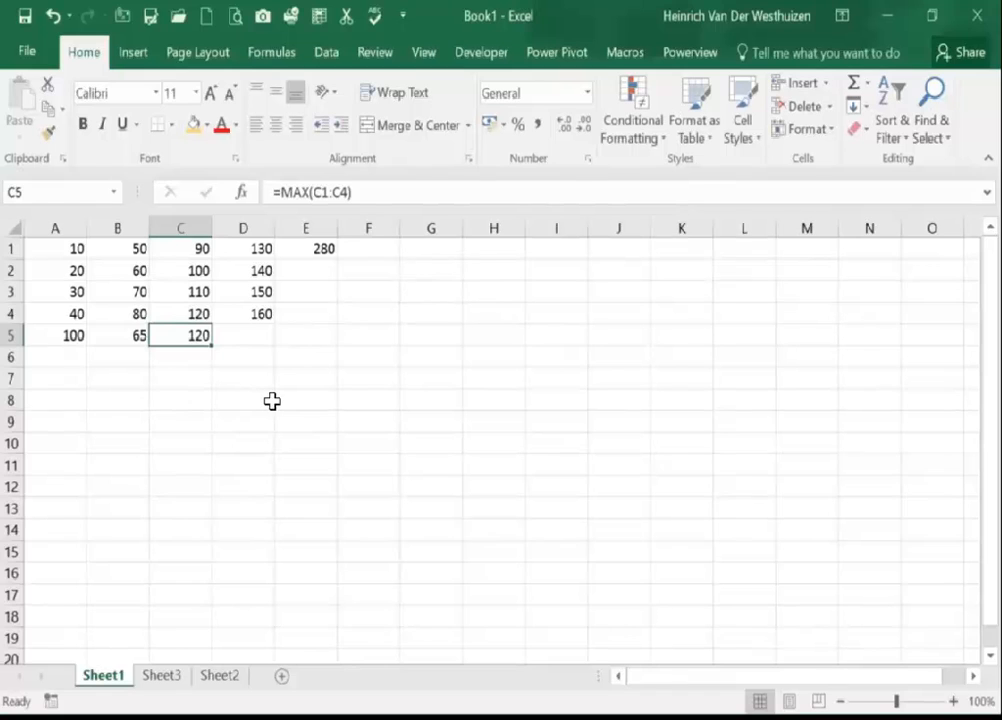
{"action": "key", "text": "Right"}
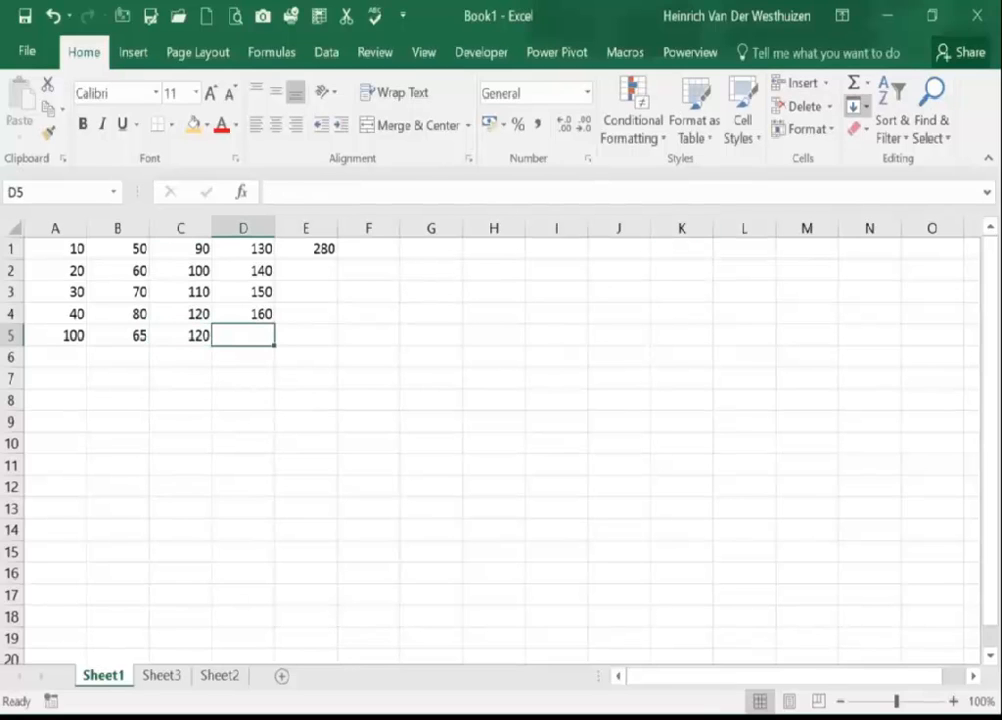
{"action": "left_click", "coordinate": [866, 84]}
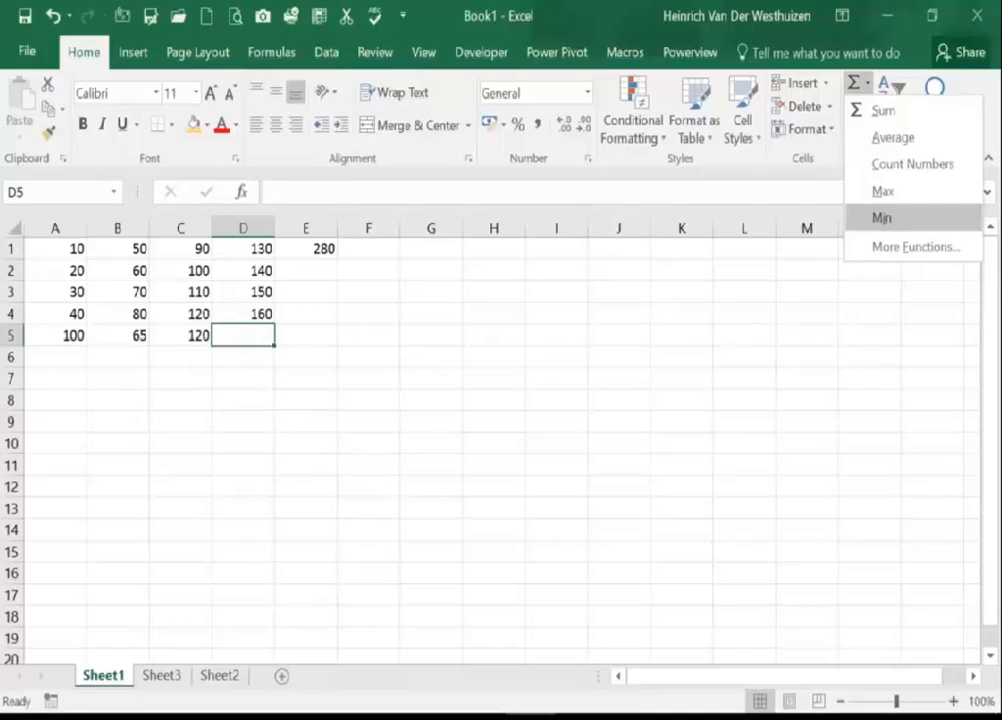
{"action": "left_click", "coordinate": [881, 217]}
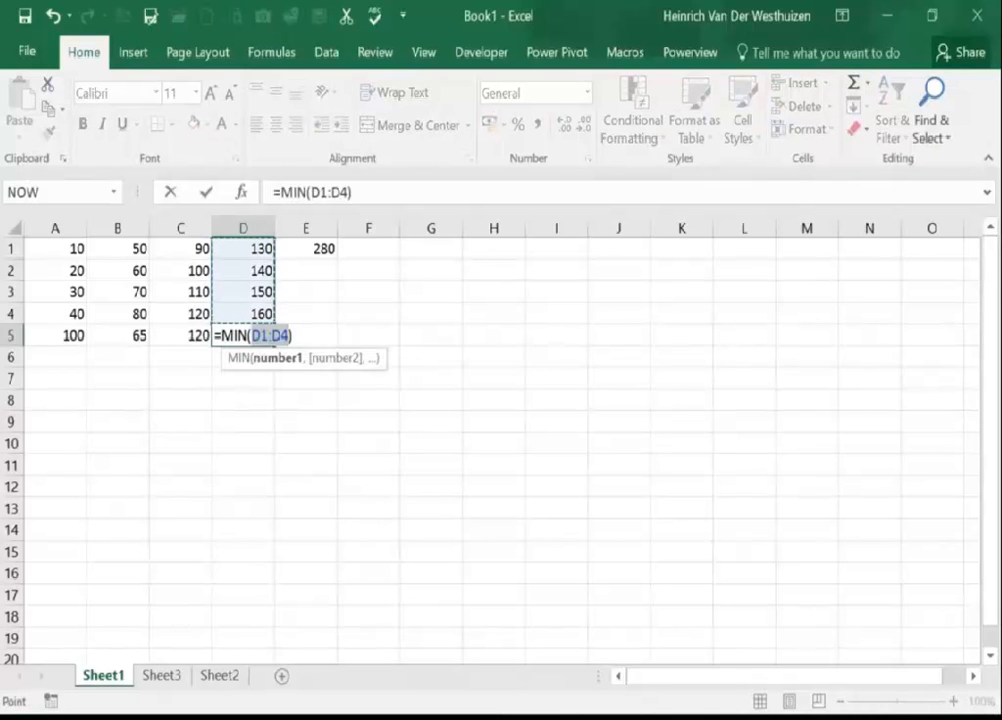
{"action": "key", "text": "Return"}
Step: Clear the formulas from cells A5:D5
{"action": "key", "text": "Up"}
{"action": "key", "text": "Left"}
{"action": "key", "text": "Left"}
{"action": "key", "text": "Left"}
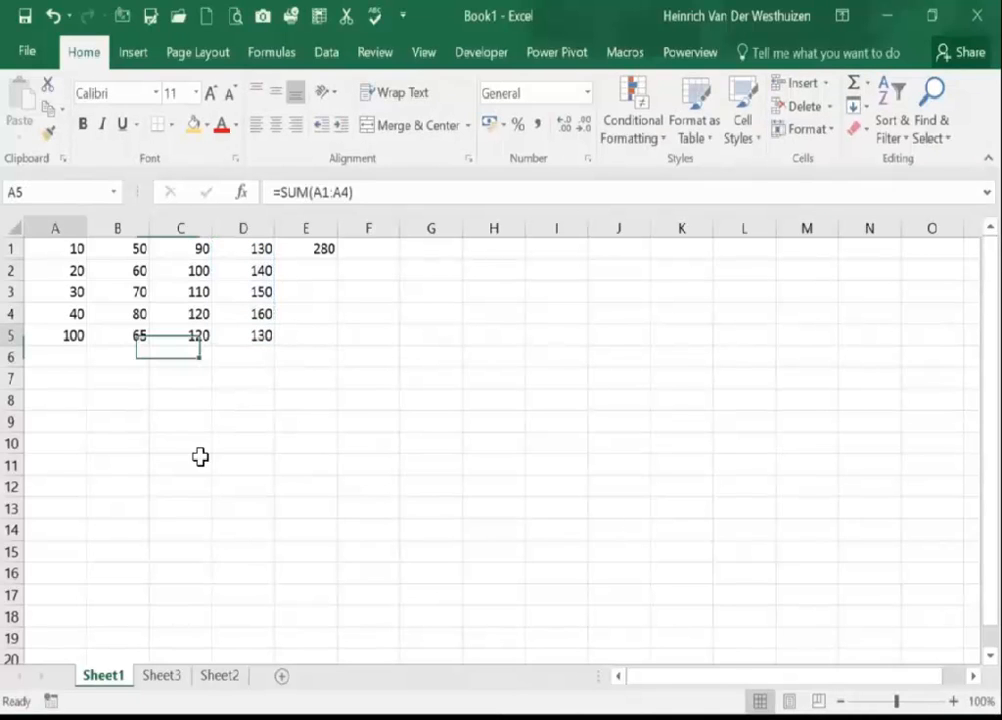
{"action": "left_click_drag", "start_coordinate": [92, 402], "coordinate": [297, 395]}
{"action": "key", "text": "Delete"}
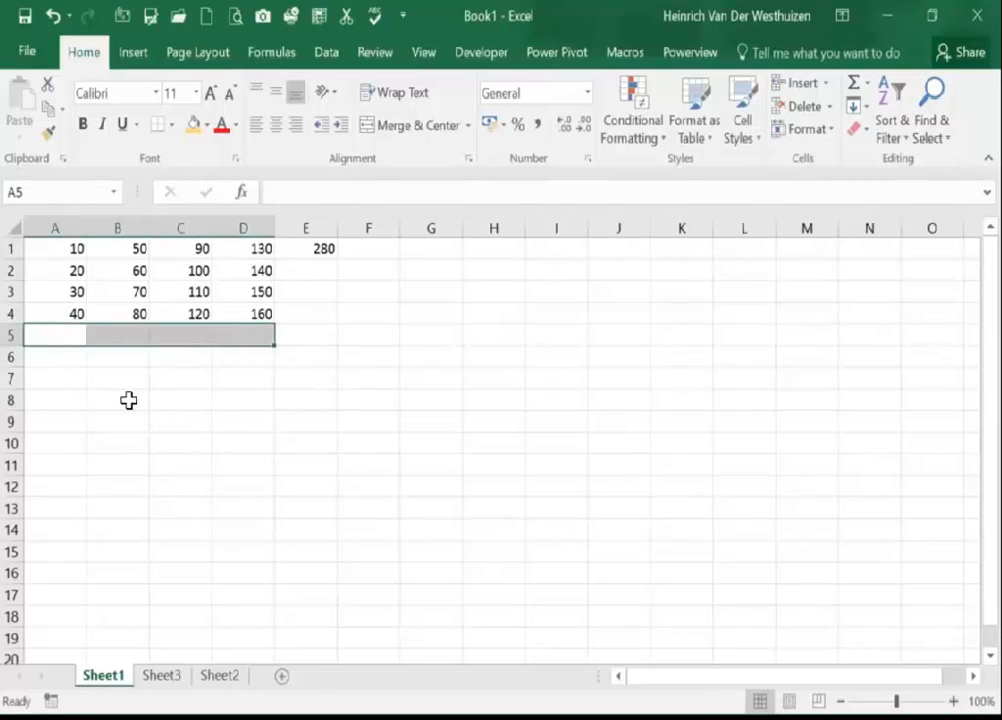
Step: Insert the statistical AVERAGE function from the function library in cell A5, with A1:A4 as its Number1 range
{"action": "left_click_drag", "start_coordinate": [93, 400], "coordinate": [72, 398]}
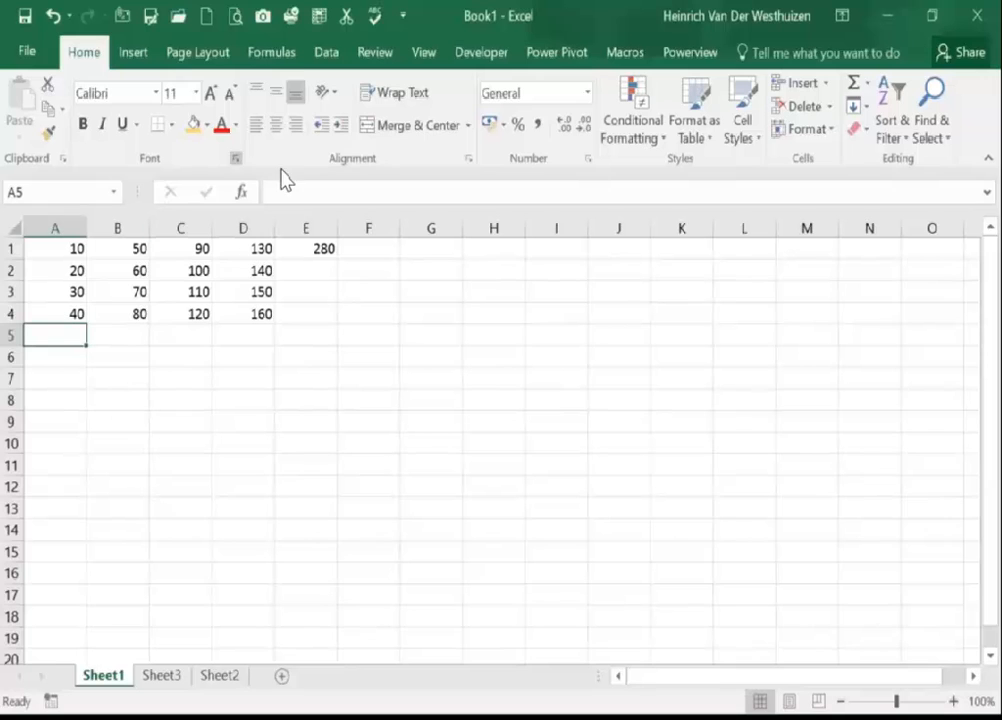
{"action": "left_click", "coordinate": [271, 52]}
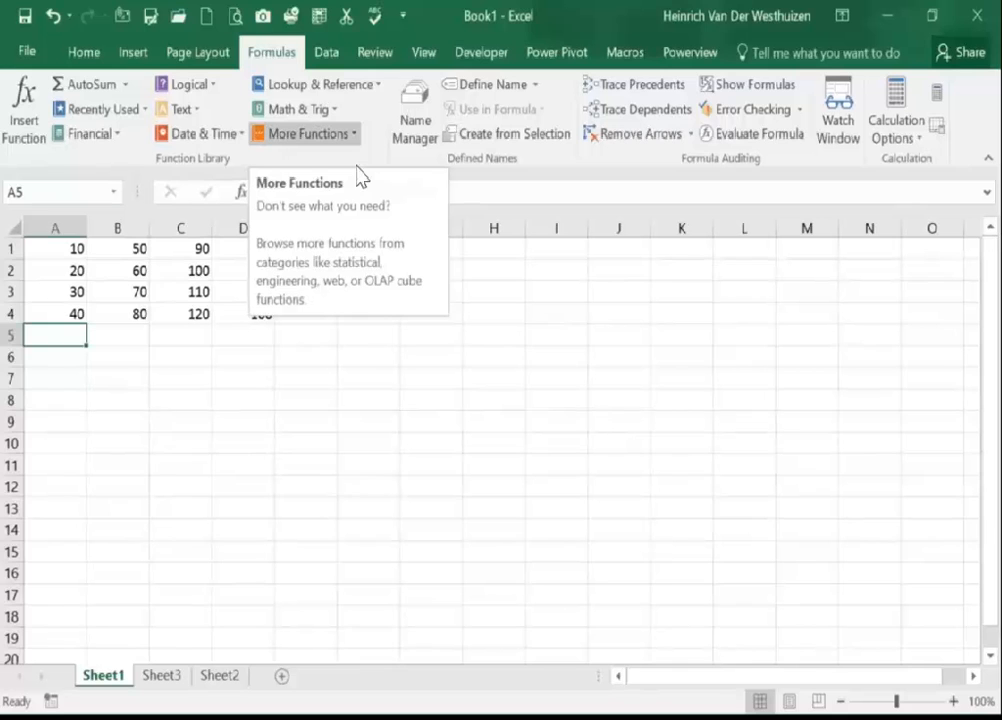
{"action": "left_click", "coordinate": [337, 133]}
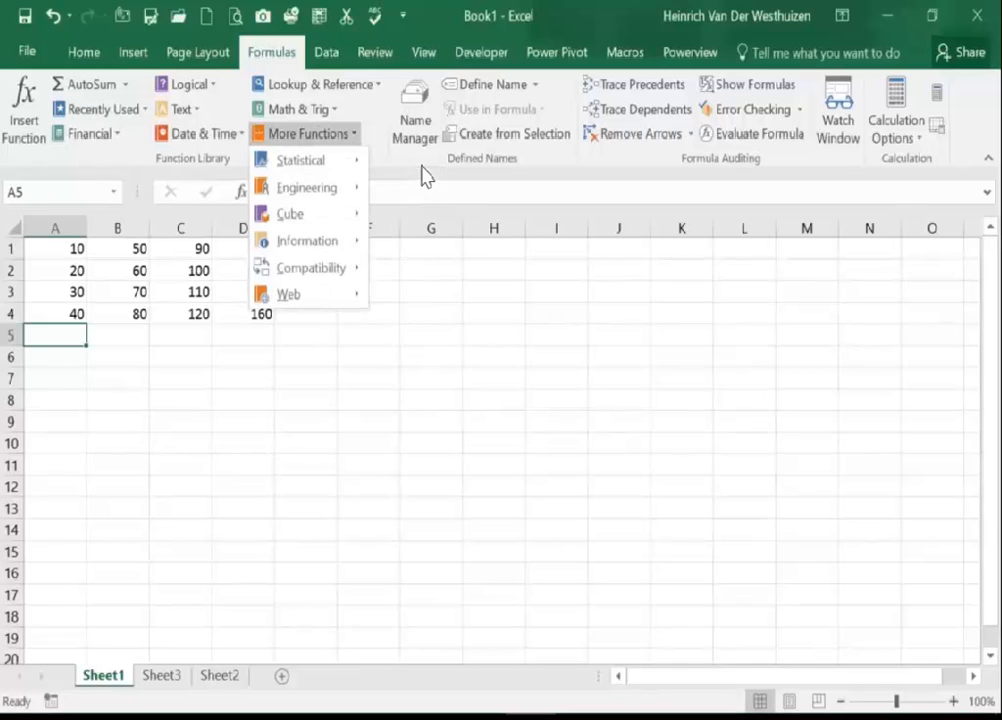
{"action": "mouse_move", "coordinate": [337, 158]}
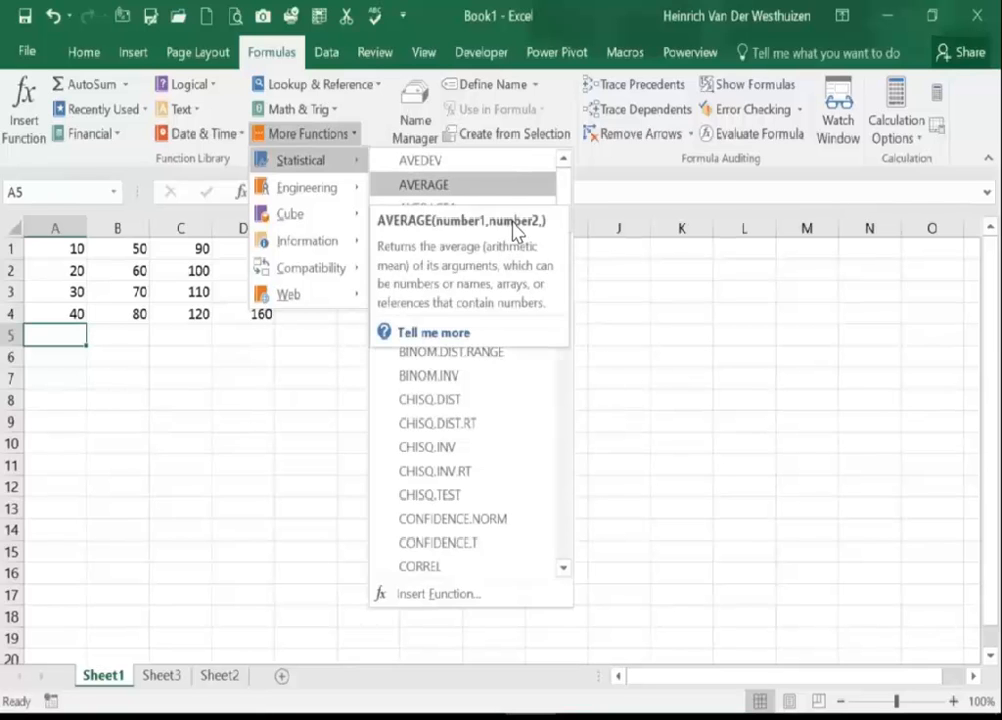
{"action": "left_click", "coordinate": [513, 230]}
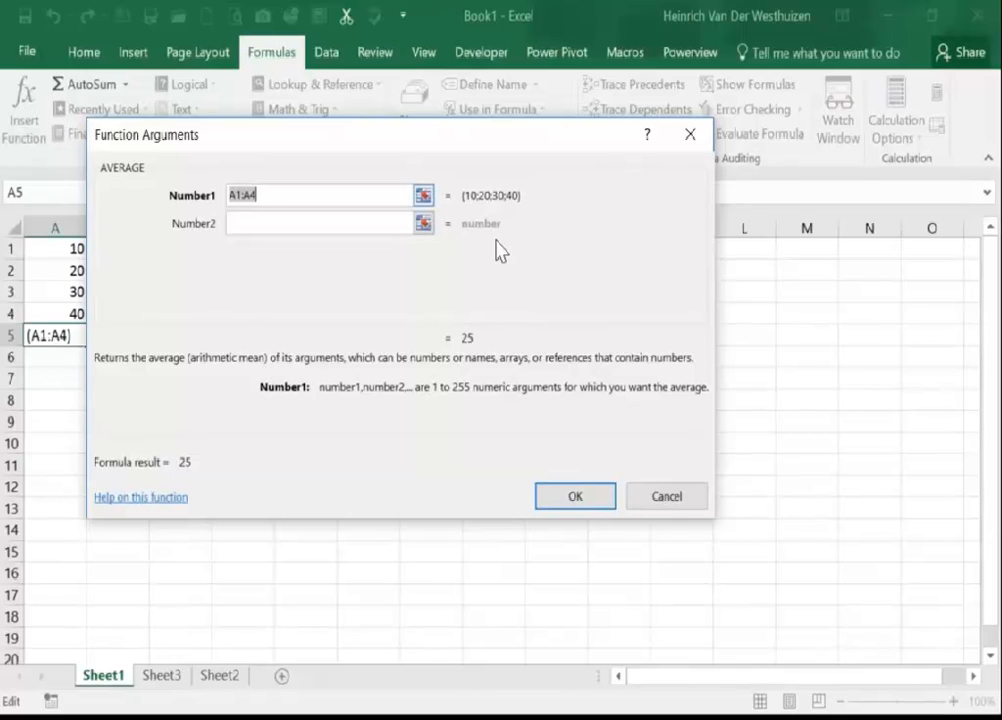
{"action": "left_click", "coordinate": [424, 196]}
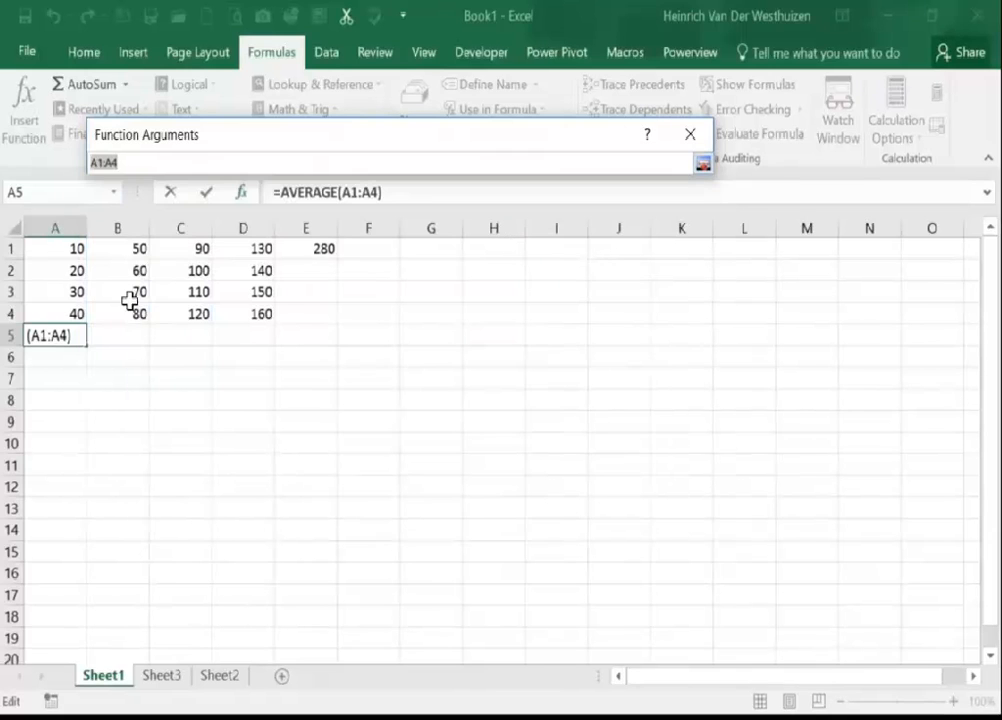
{"action": "left_click", "coordinate": [62, 249]}
{"action": "left_click_drag", "start_coordinate": [87, 298], "coordinate": [92, 363]}
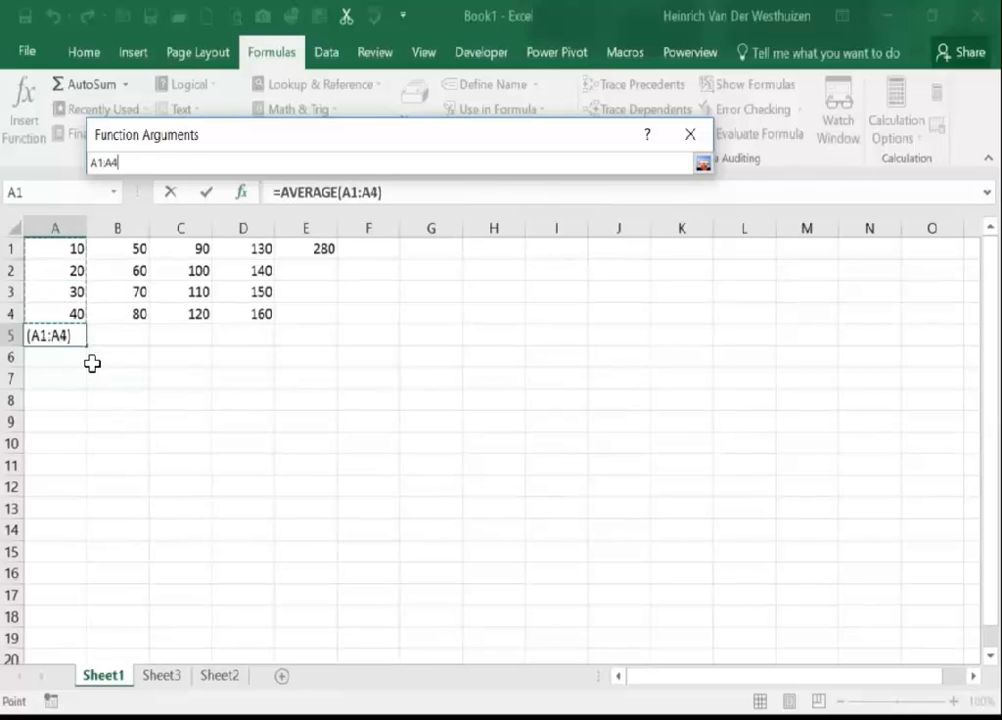
{"action": "key", "text": "Return"}
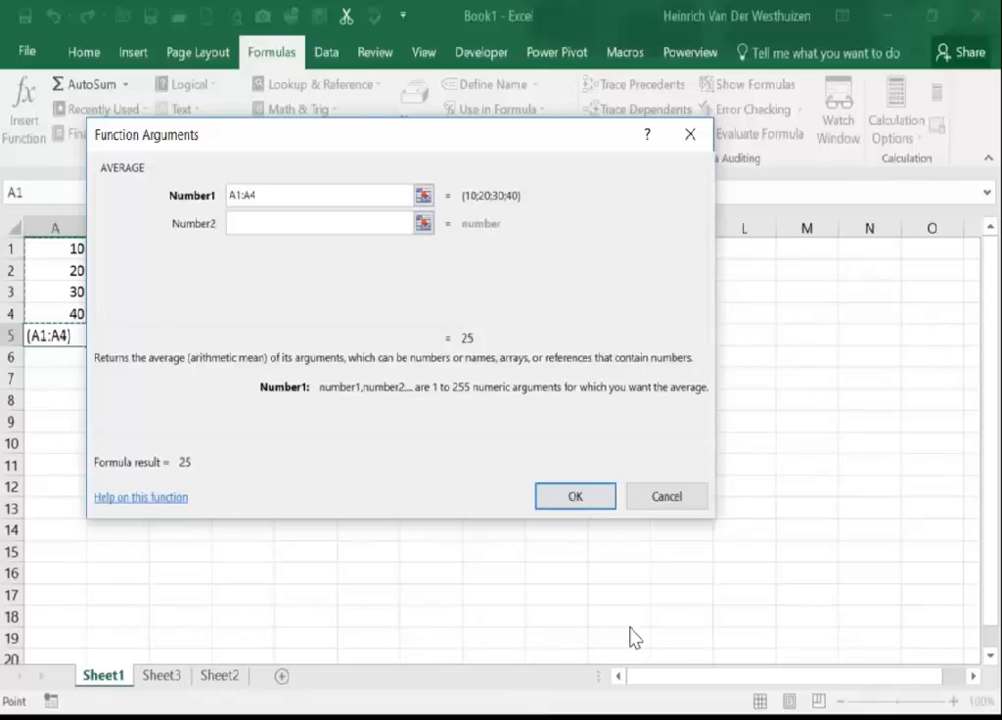
{"action": "key", "text": "Return"}
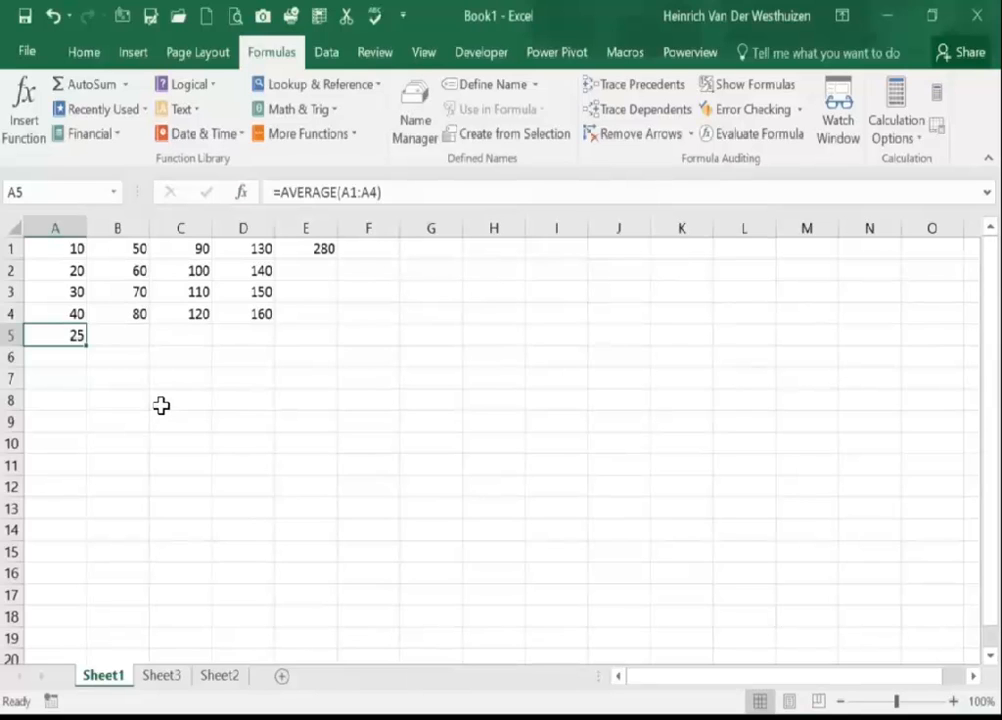
Step: Insert the statistical MAX function from the function library in cell B5, with B1:B4 as its Number1 range
{"action": "key", "text": "Right"}
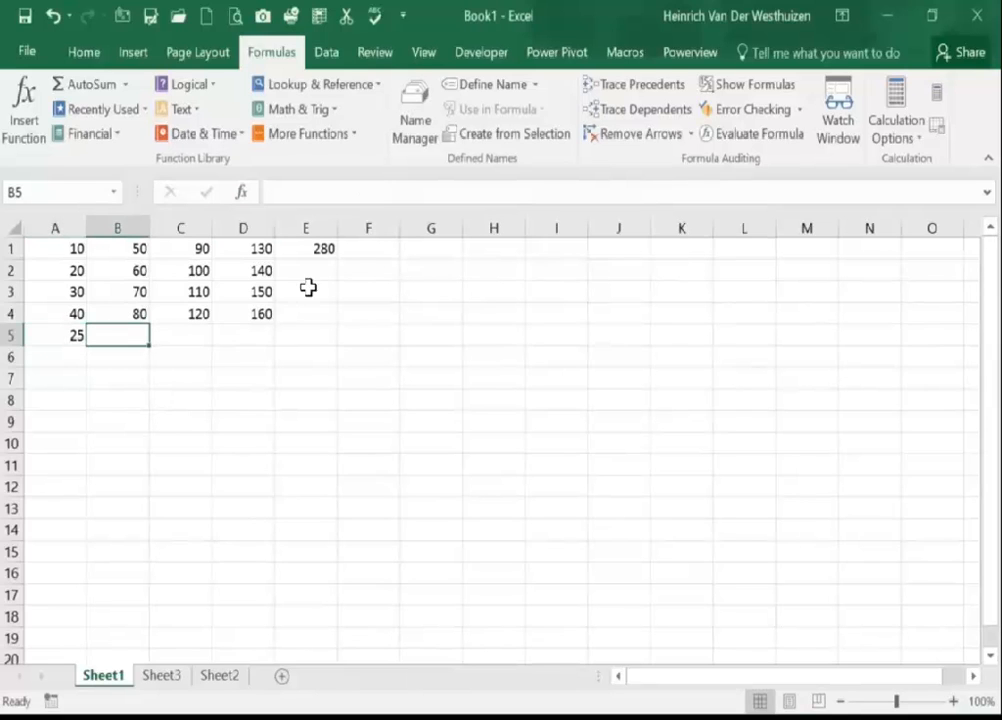
{"action": "left_click", "coordinate": [338, 135]}
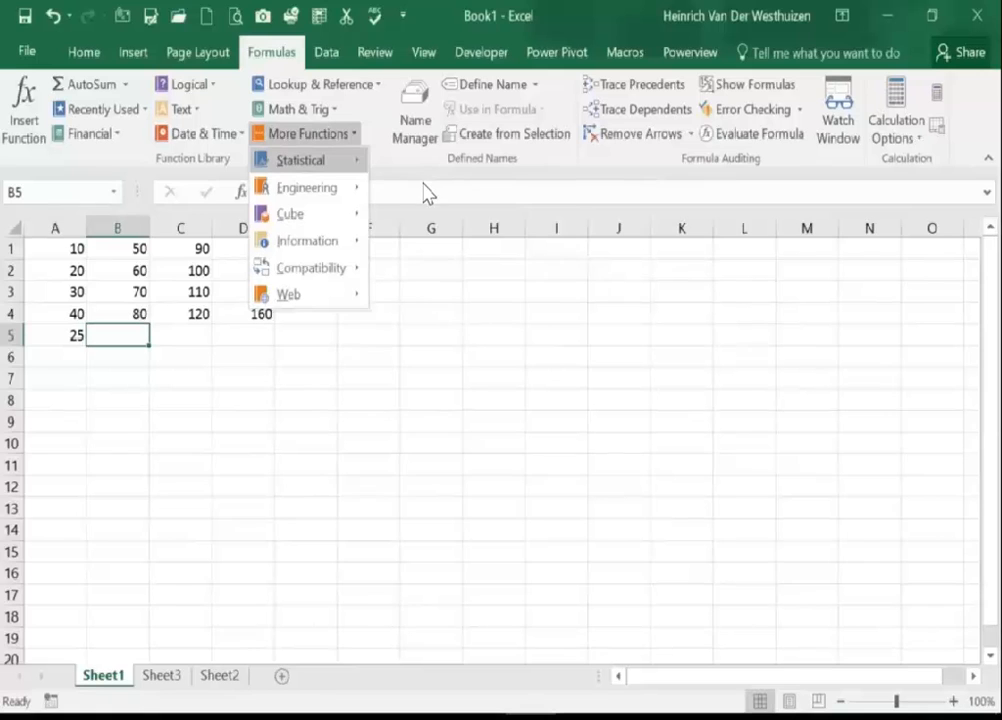
{"action": "mouse_move", "coordinate": [340, 153]}
{"action": "scroll", "coordinate": [678, 230], "scroll_direction": "down", "scroll_amount": 13}
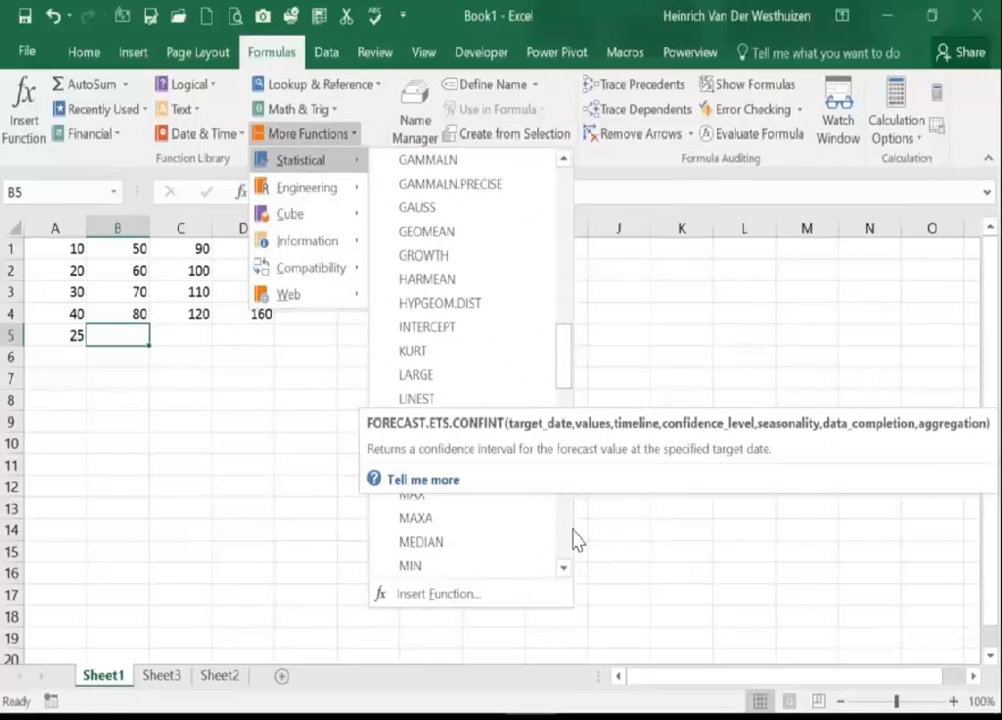
{"action": "left_click", "coordinate": [440, 494]}
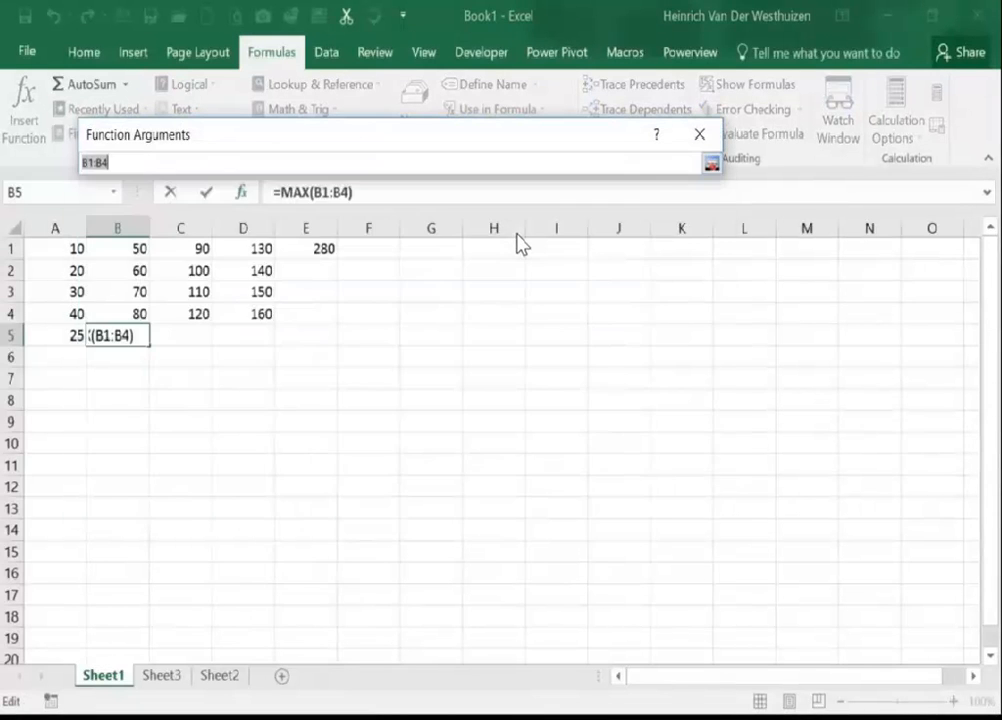
{"action": "left_click", "coordinate": [431, 195]}
{"action": "left_click_drag", "start_coordinate": [163, 306], "coordinate": [166, 367]}
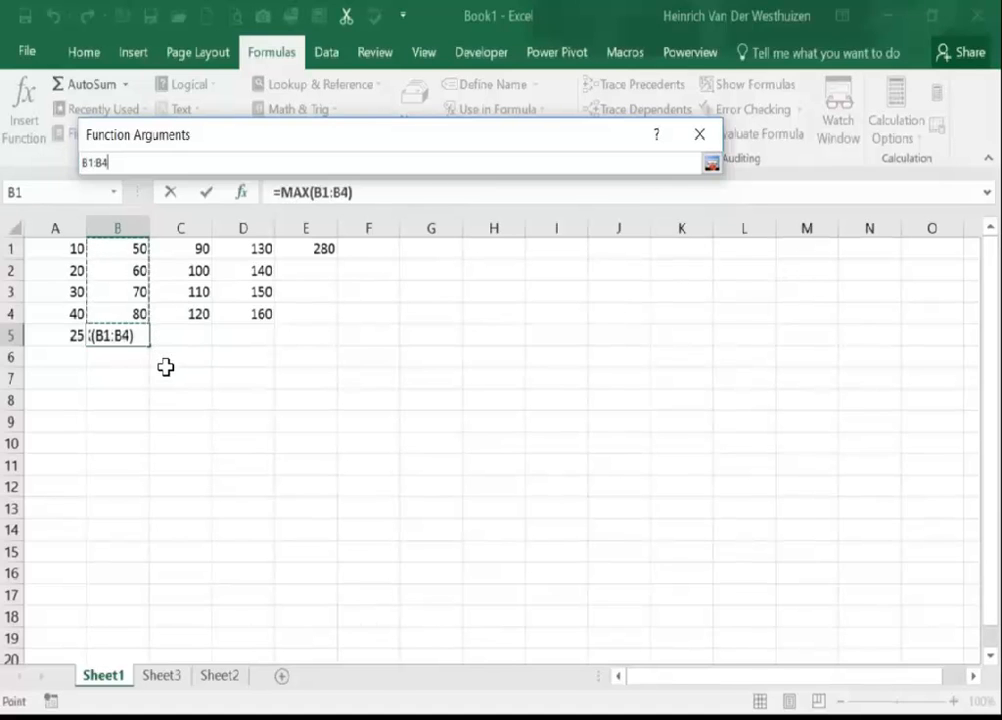
{"action": "key", "text": "Return"}
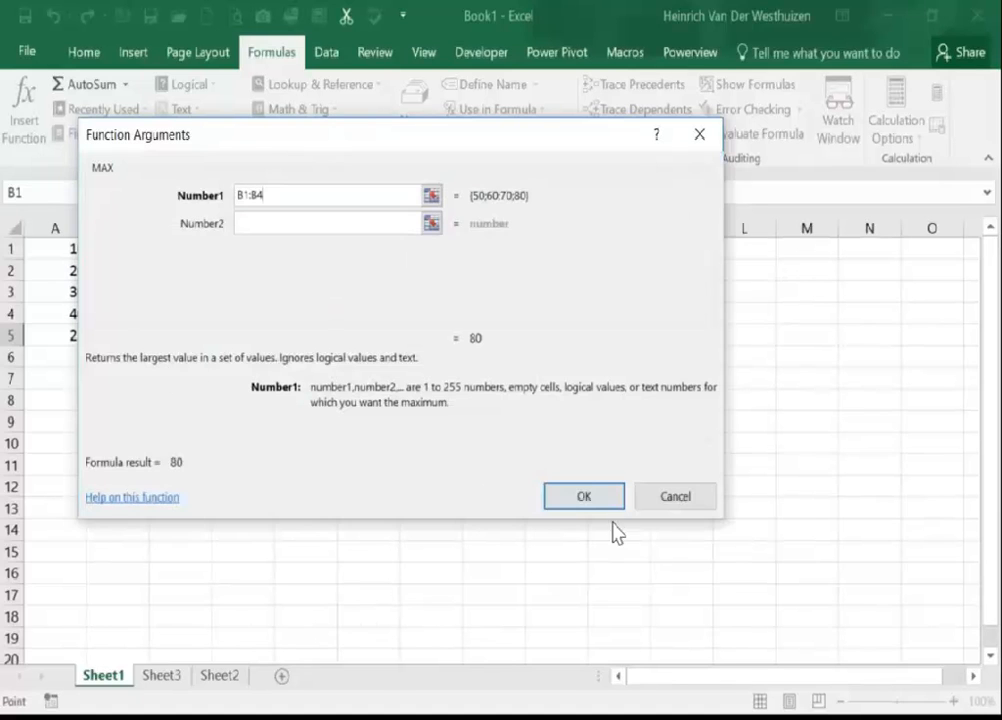
{"action": "key", "text": "Return"}
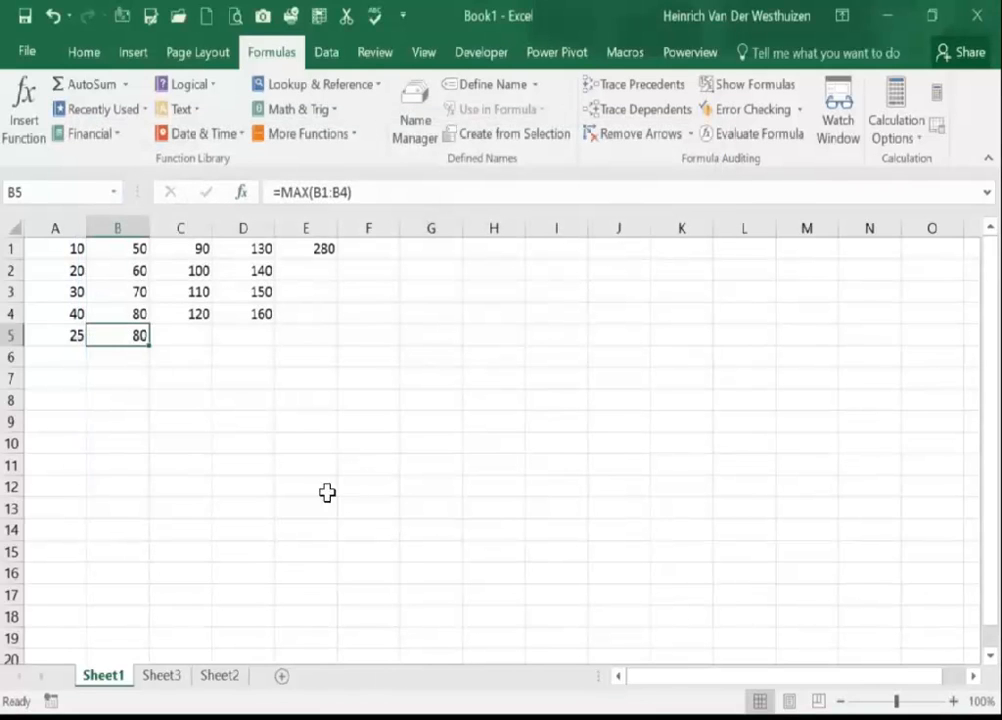
Step: Insert the statistical MIN function from the function library in cell C5, with C1:C4 as its Number1 range
{"action": "key", "text": "Right"}
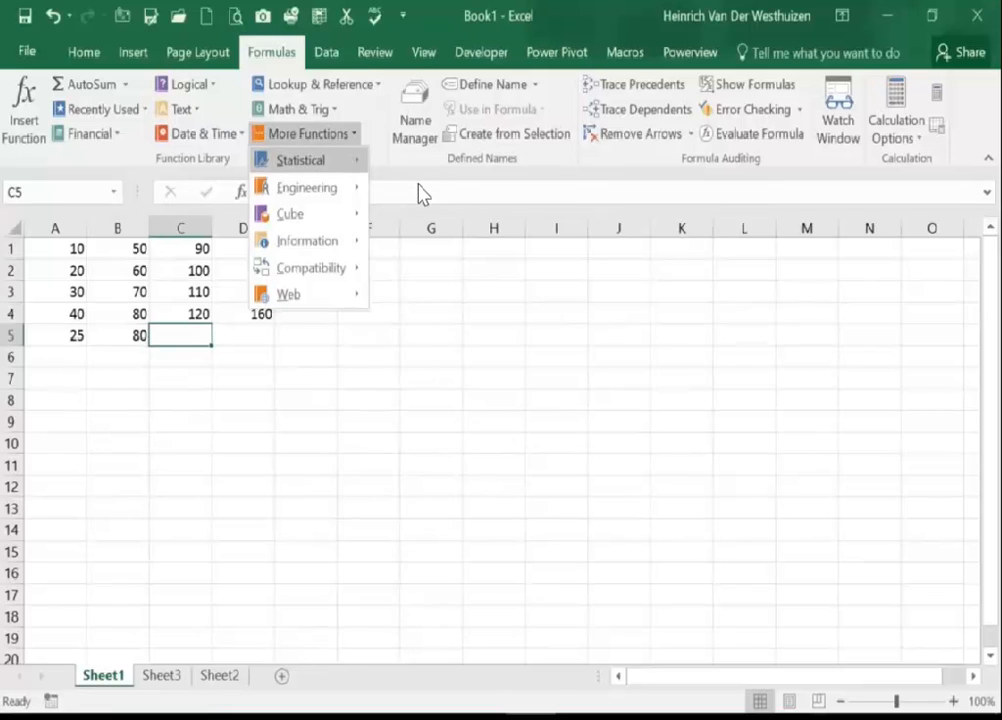
{"action": "mouse_move", "coordinate": [322, 161]}
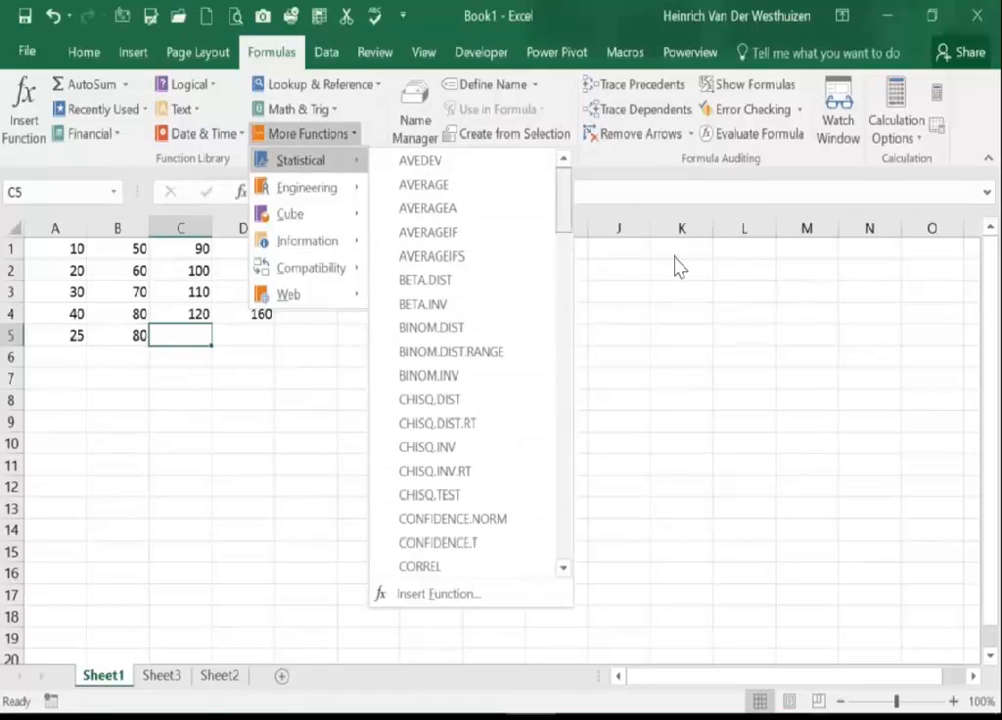
{"action": "scroll", "coordinate": [676, 268], "scroll_direction": "down", "scroll_amount": 15}
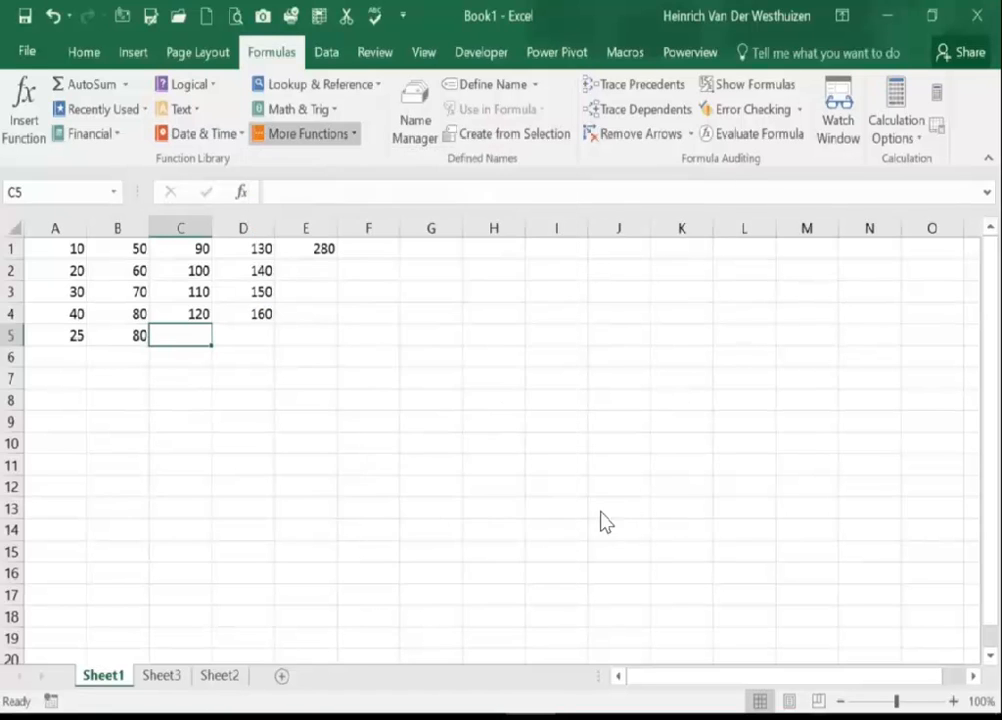
{"action": "left_click", "coordinate": [410, 434]}
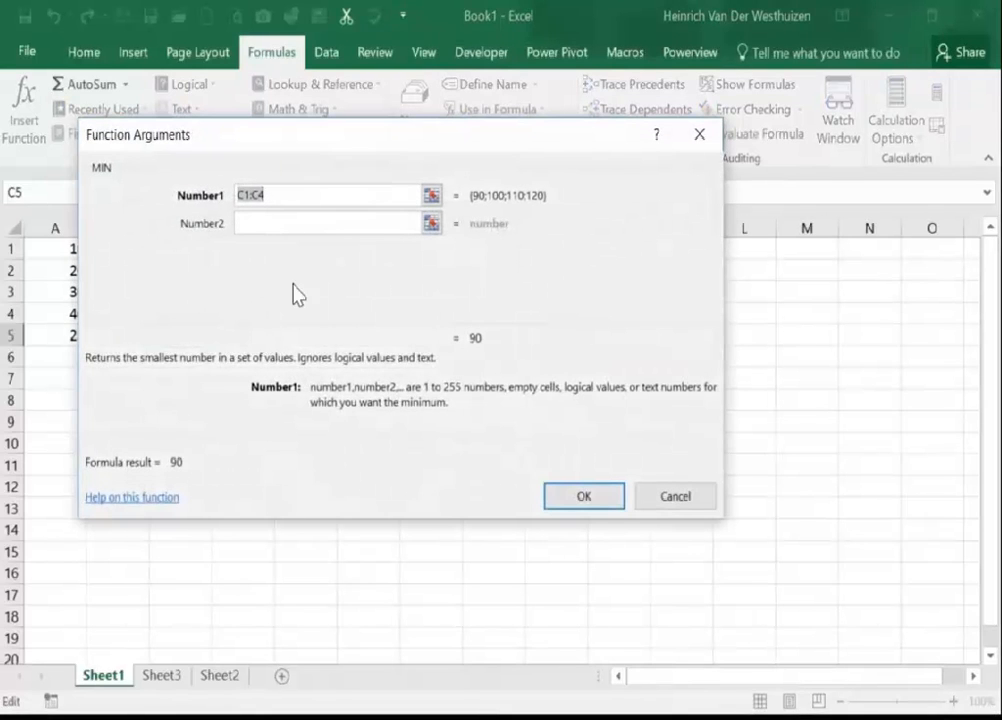
{"action": "left_click", "coordinate": [431, 196]}
{"action": "left_click_drag", "start_coordinate": [180, 247], "coordinate": [182, 312]}
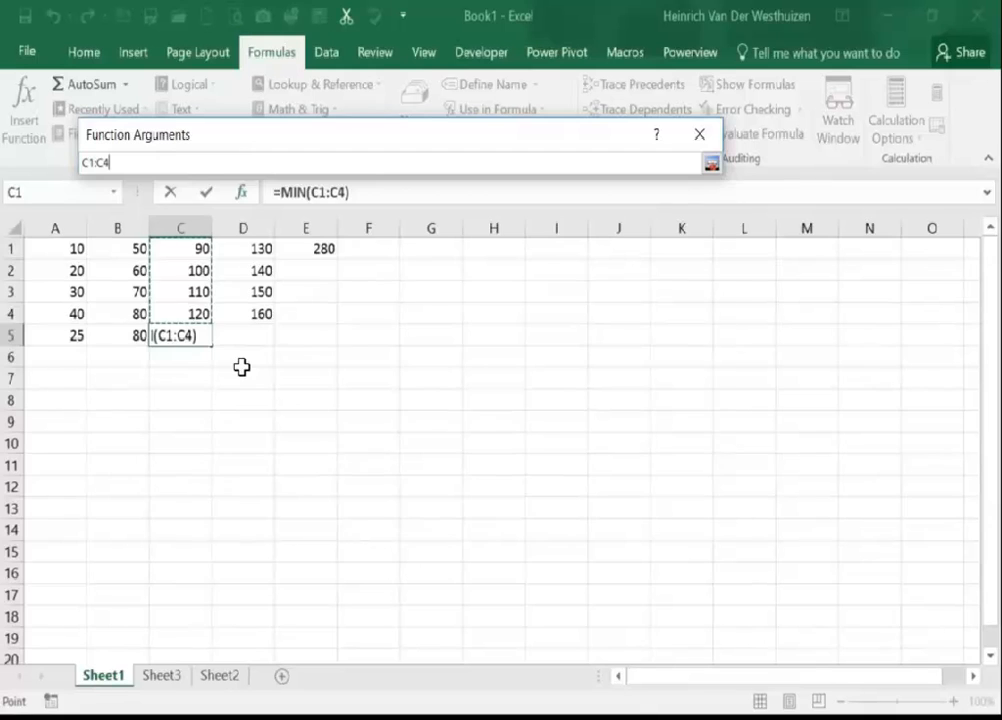
{"action": "key", "text": "Return"}
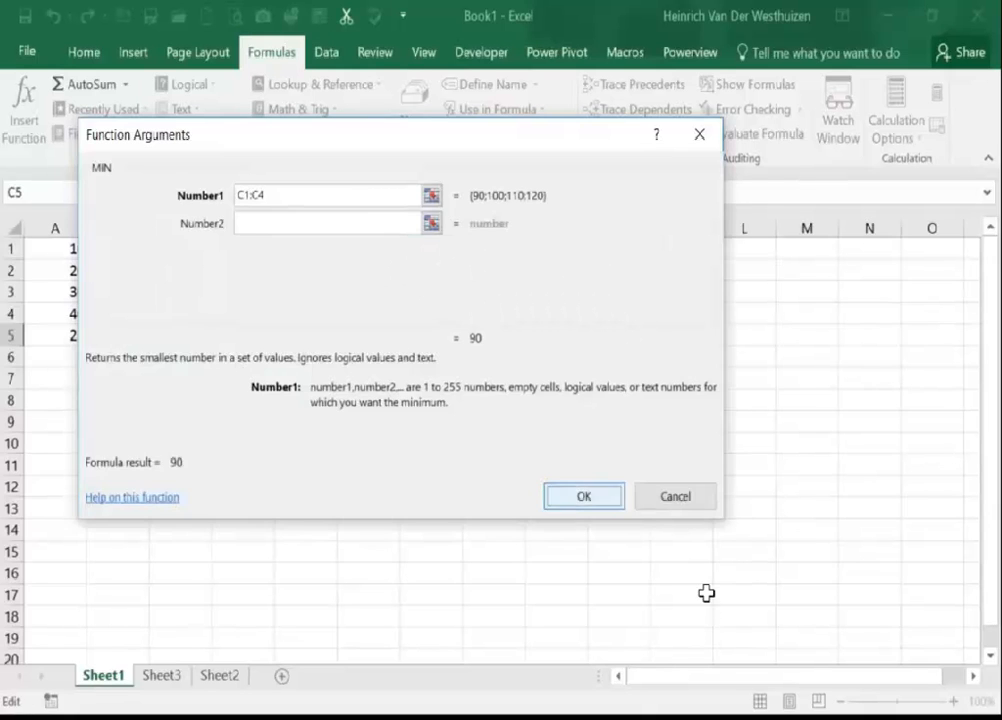
{"action": "key", "text": "Return"}
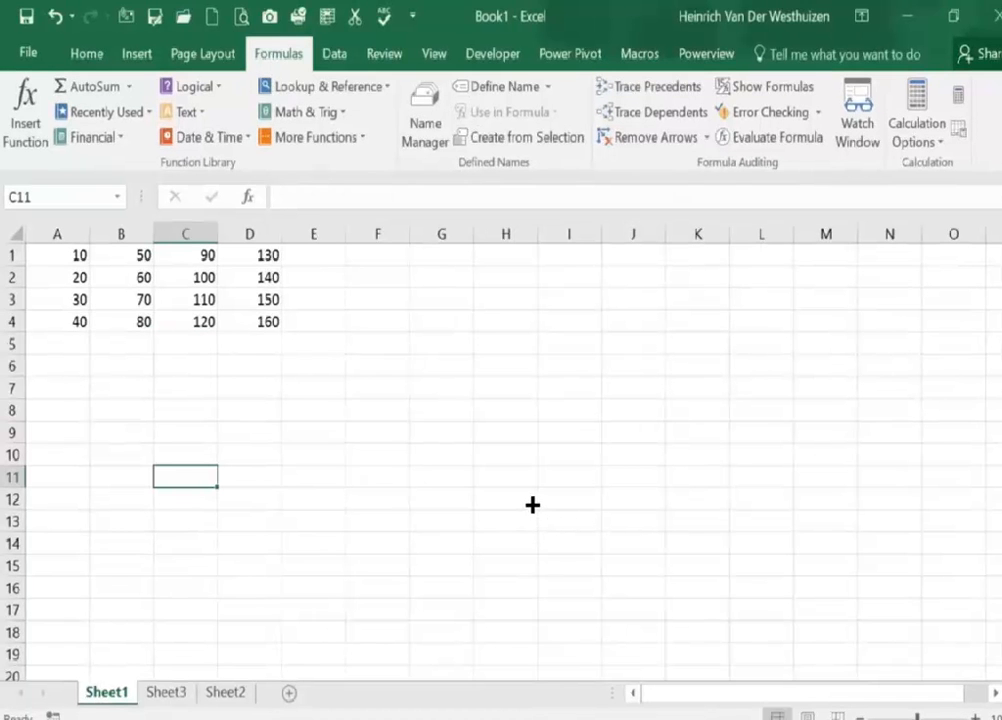
Step: Sum A1:A4 in cell A5 with AutoSum and fill the formula across through D5
{"action": "left_click", "coordinate": [57, 343]}
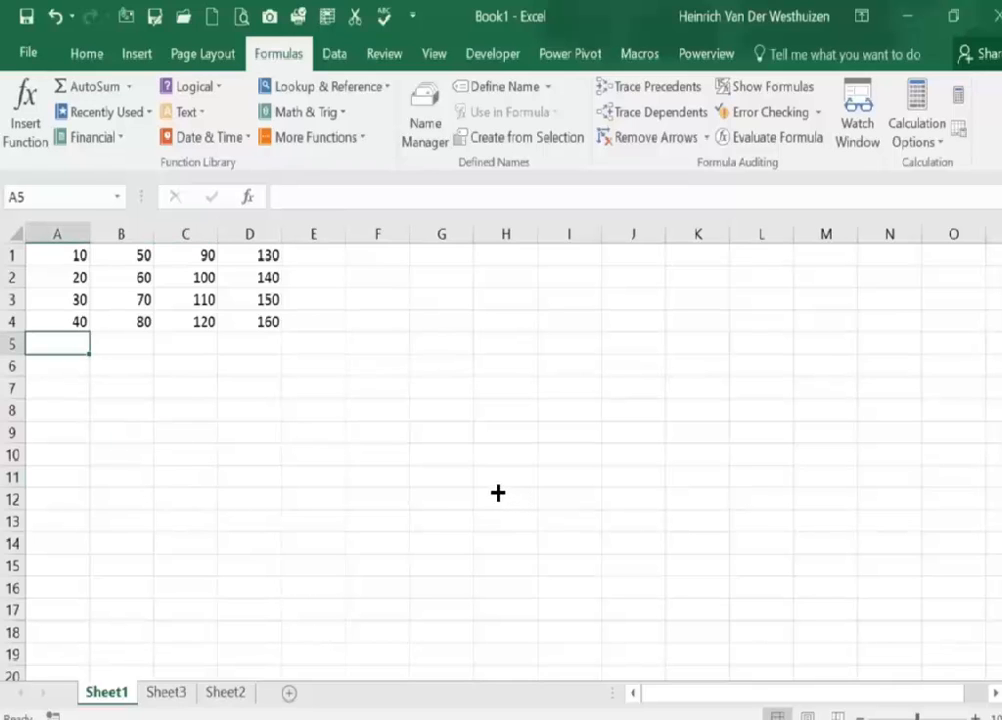
{"action": "left_click", "coordinate": [87, 54]}
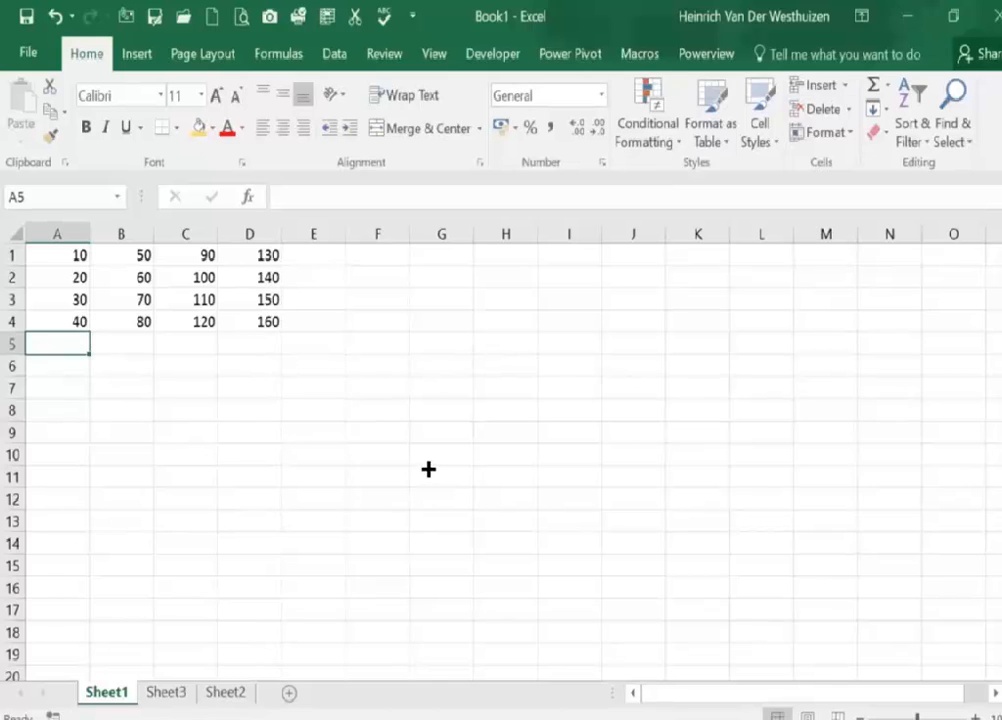
{"action": "left_click", "coordinate": [873, 84]}
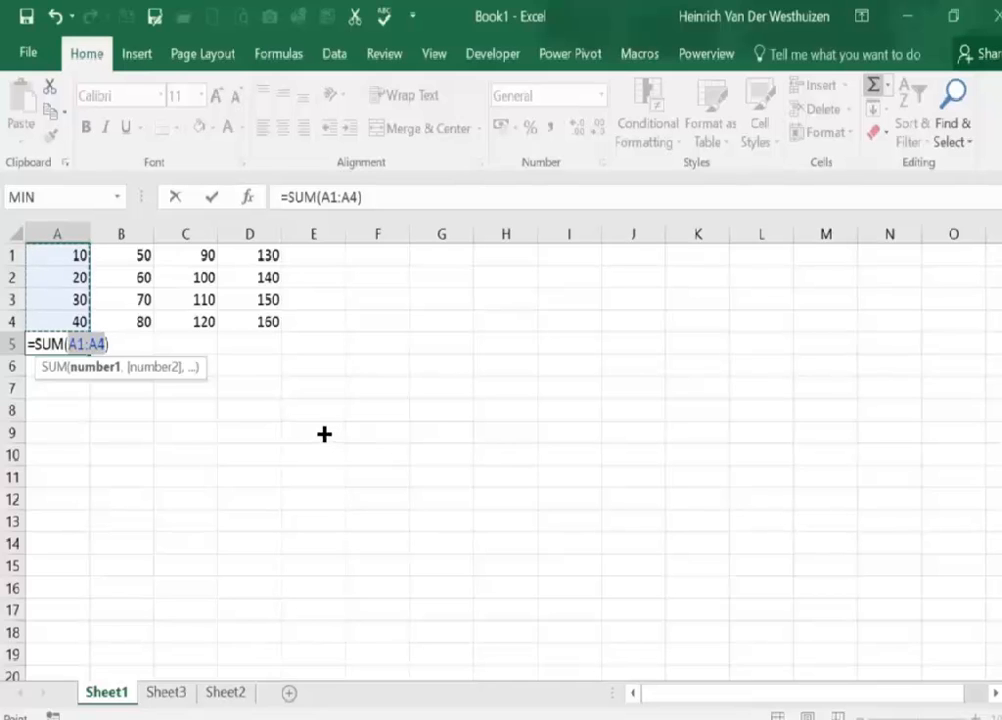
{"action": "key", "text": "ctrl+Return"}
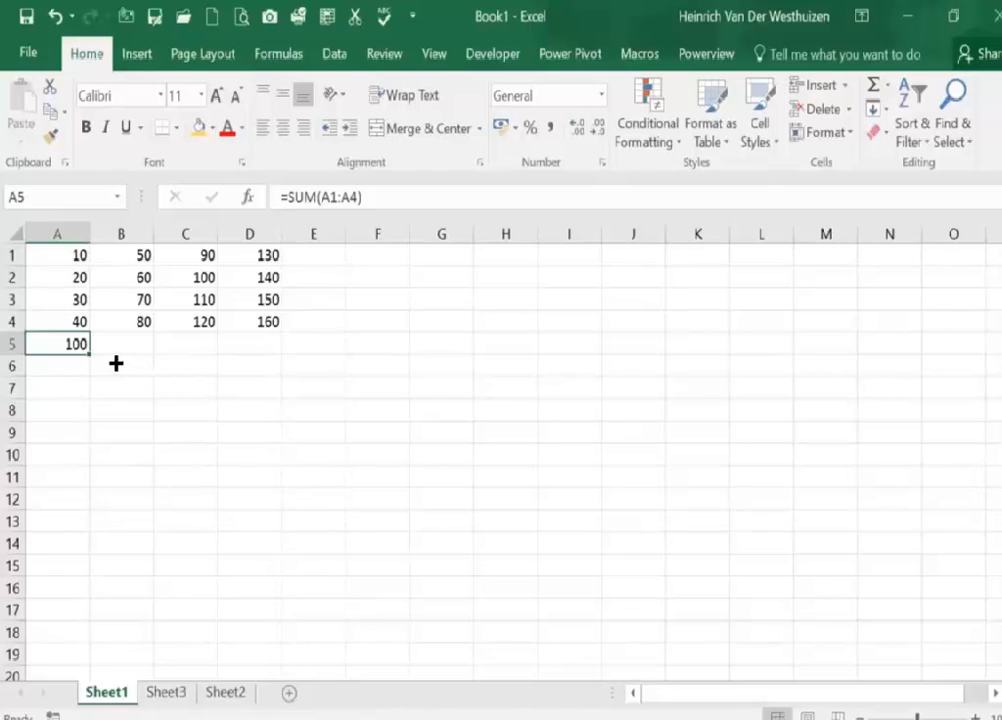
{"action": "left_click_drag", "start_coordinate": [90, 354], "coordinate": [275, 355]}
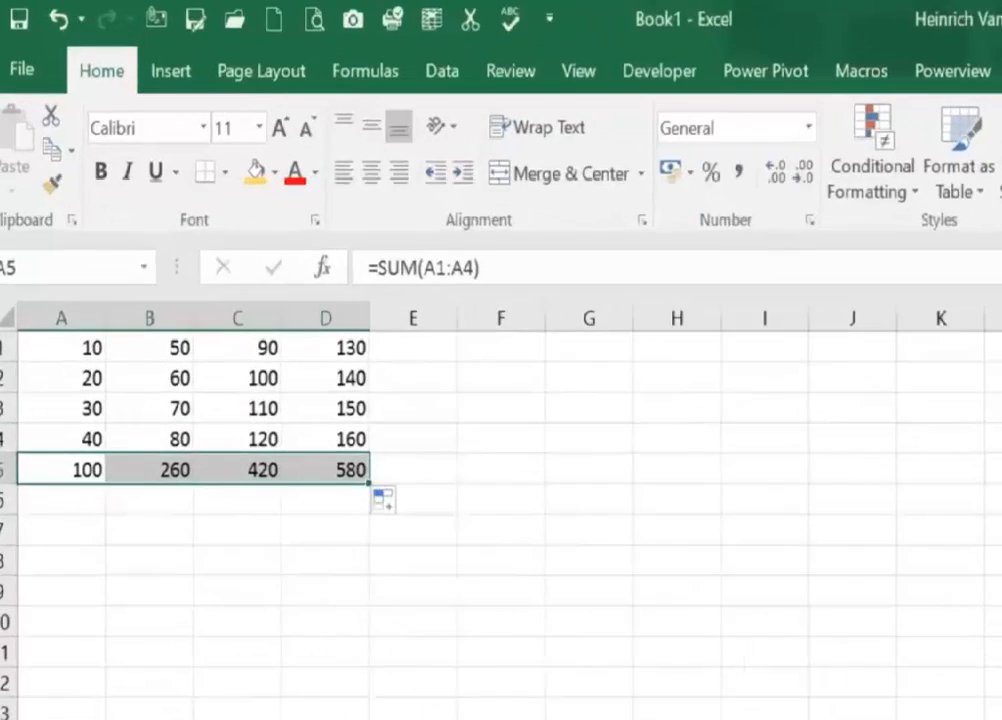
Step: Examine the SUM formula in A5 and its filled copies in the neighbouring cells of row 5
{"action": "left_click", "coordinate": [57, 344]}
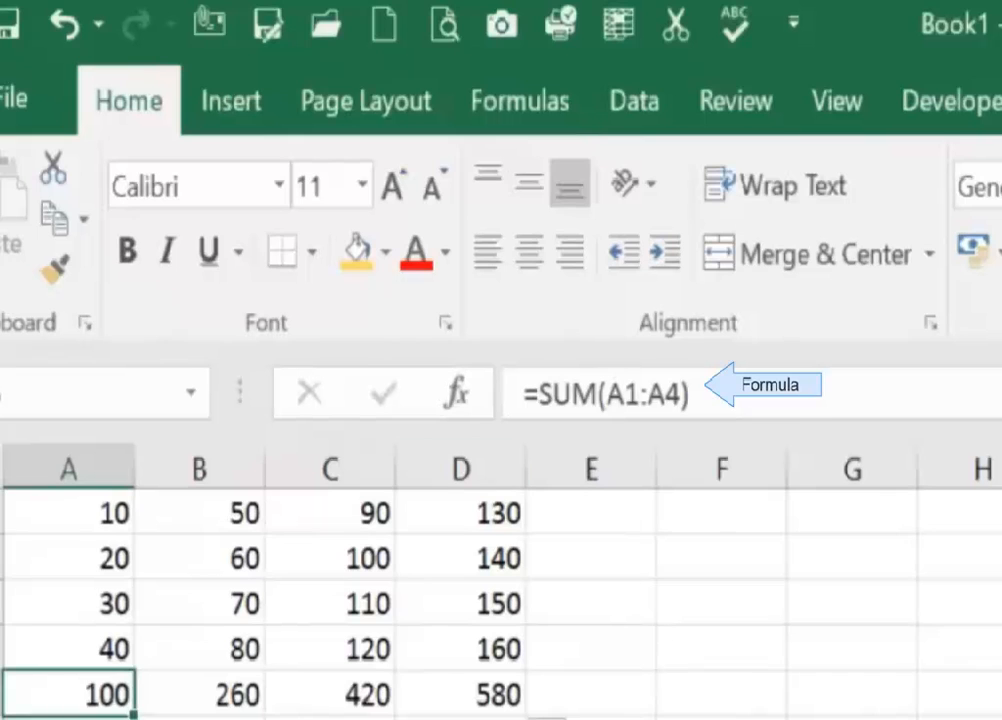
{"action": "left_click", "coordinate": [692, 395]}
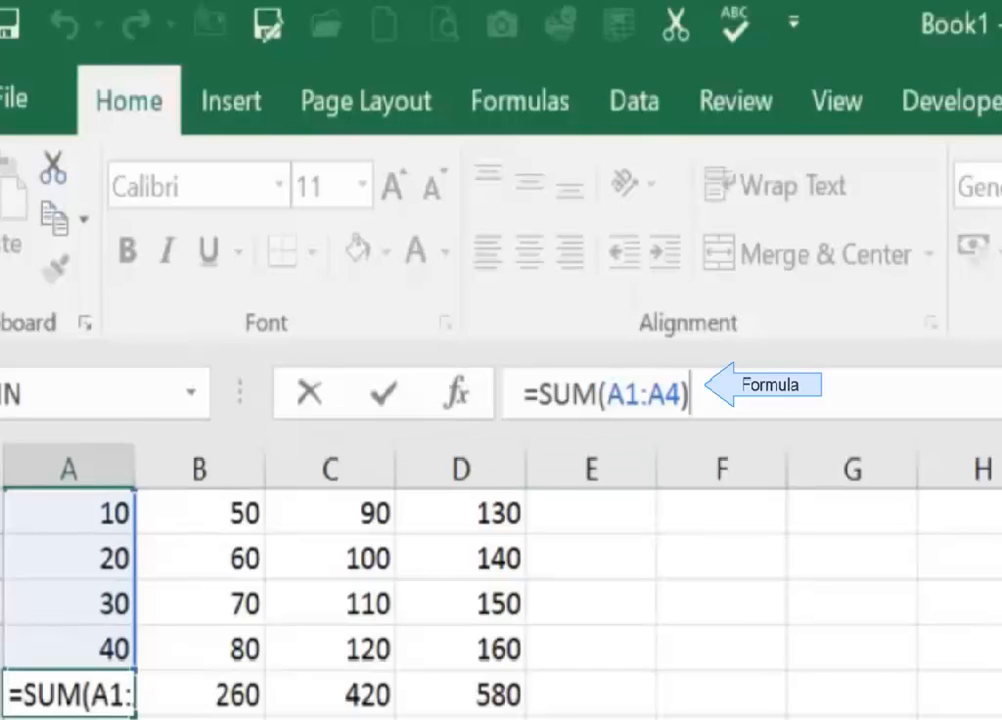
{"action": "key", "text": "Escape"}
{"action": "key", "text": "Right"}
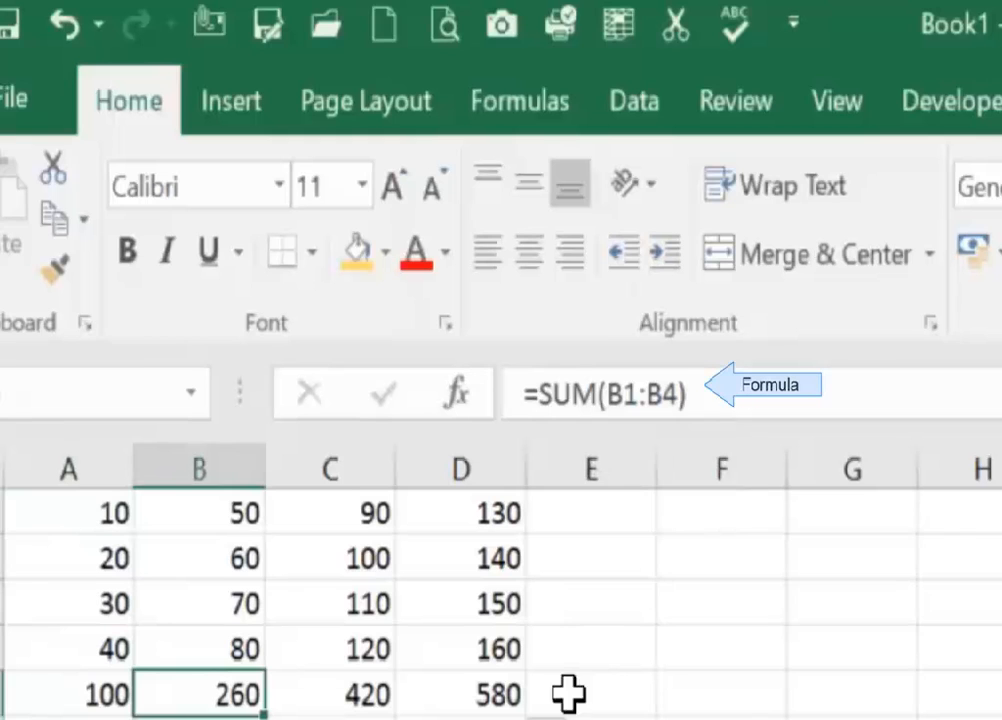
{"action": "key", "text": "Right"}
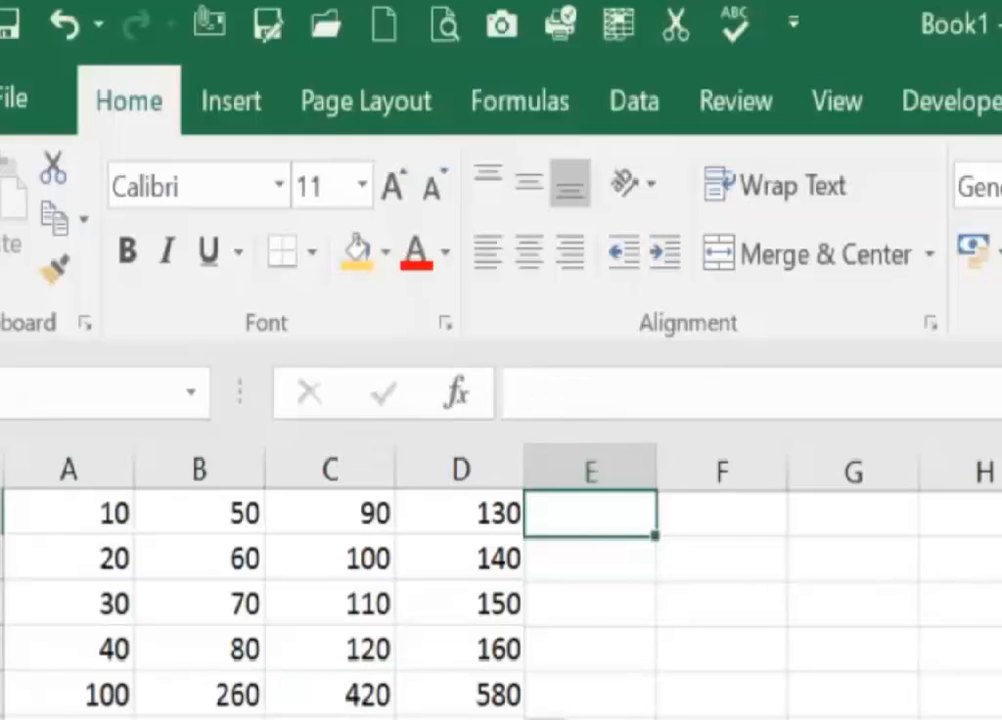
Step: Sum A1:D1 in cell E1 with AutoSum and reselect E1
{"action": "key", "text": "alt+equal"}
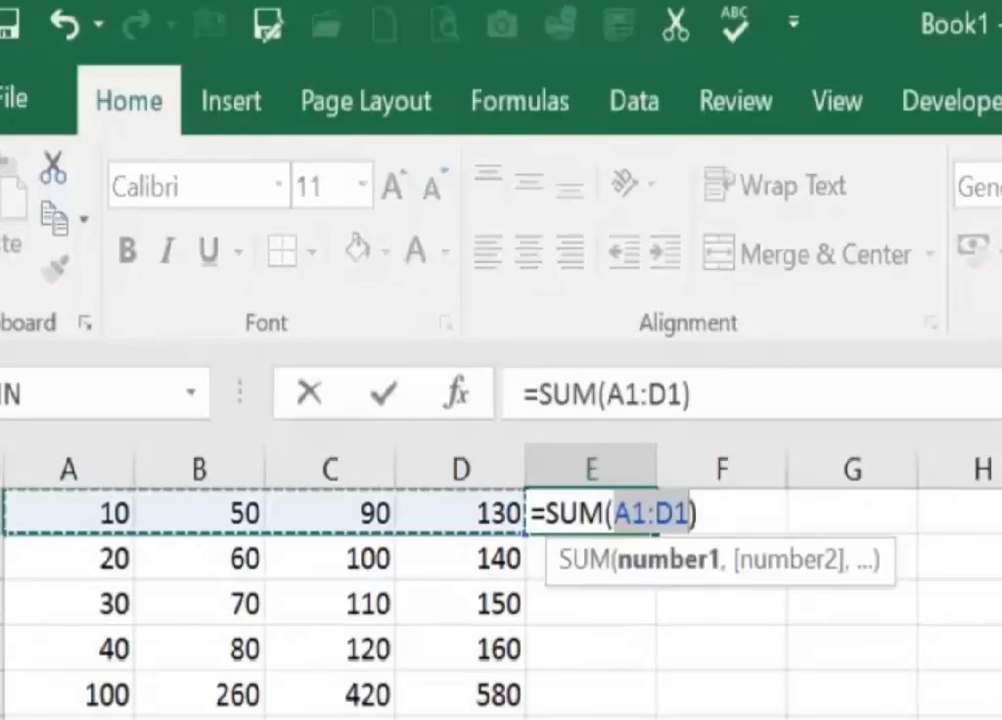
{"action": "key", "text": "Return"}
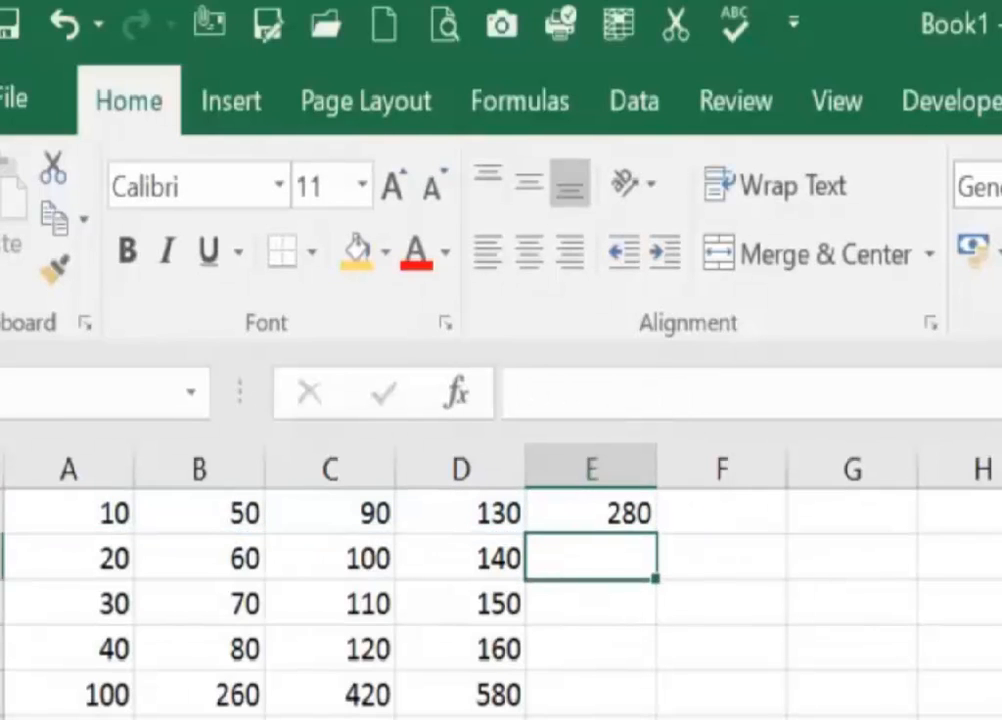
{"action": "key", "text": "Up"}
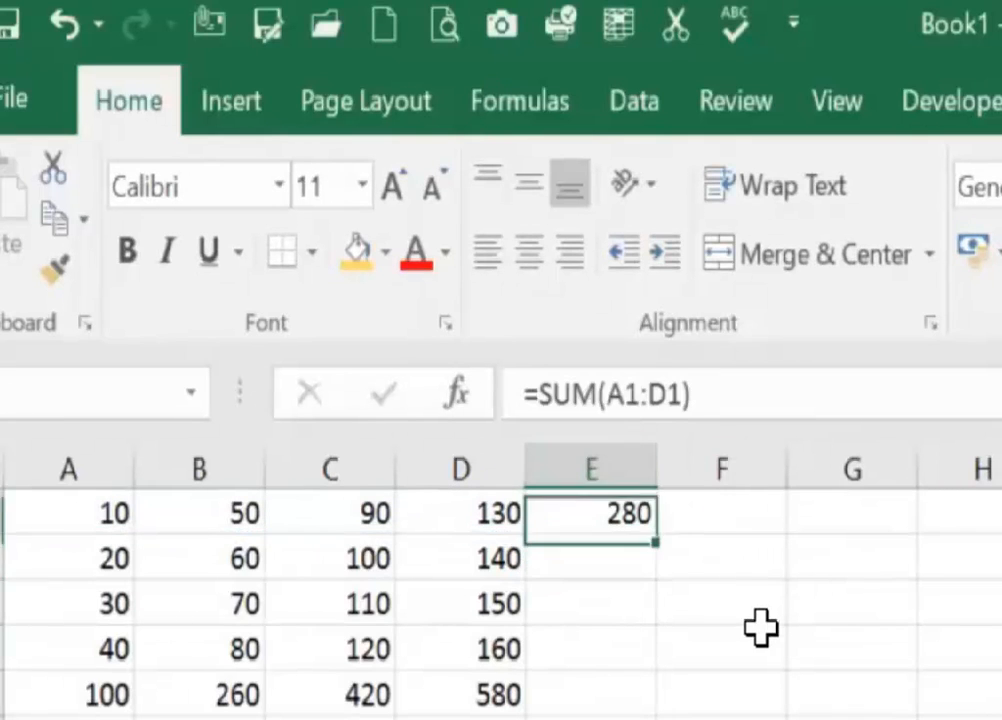
Step: Fill the SUM formula in E1 down through E5 and check the copied formulas down the column
{"action": "key", "text": "shift+Down"}
{"action": "key", "text": "shift+Down"}
{"action": "key", "text": "shift+Down"}
{"action": "key", "text": "shift+Down"}
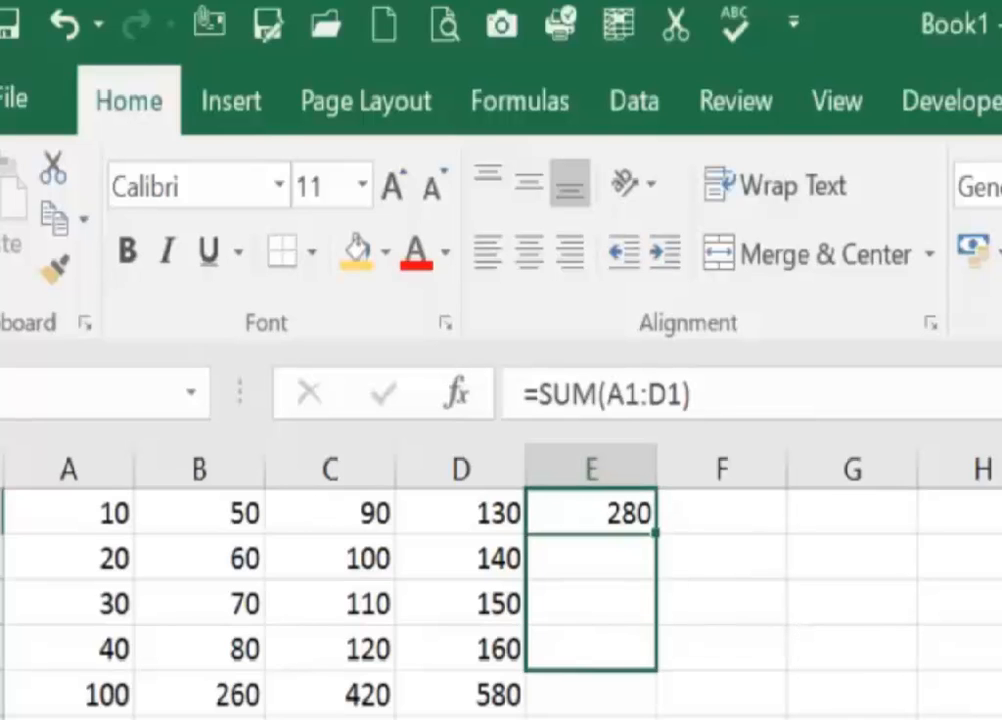
{"action": "key", "text": "ctrl+d"}
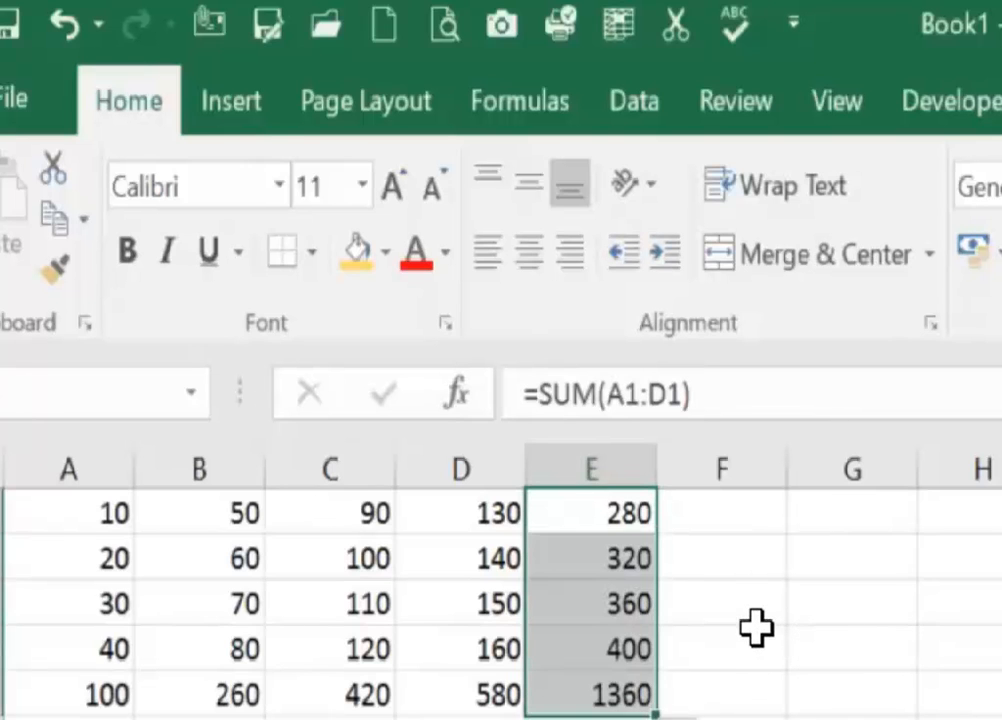
{"action": "key", "text": "Up"}
{"action": "key", "text": "Down"}
{"action": "key", "text": "Down"}
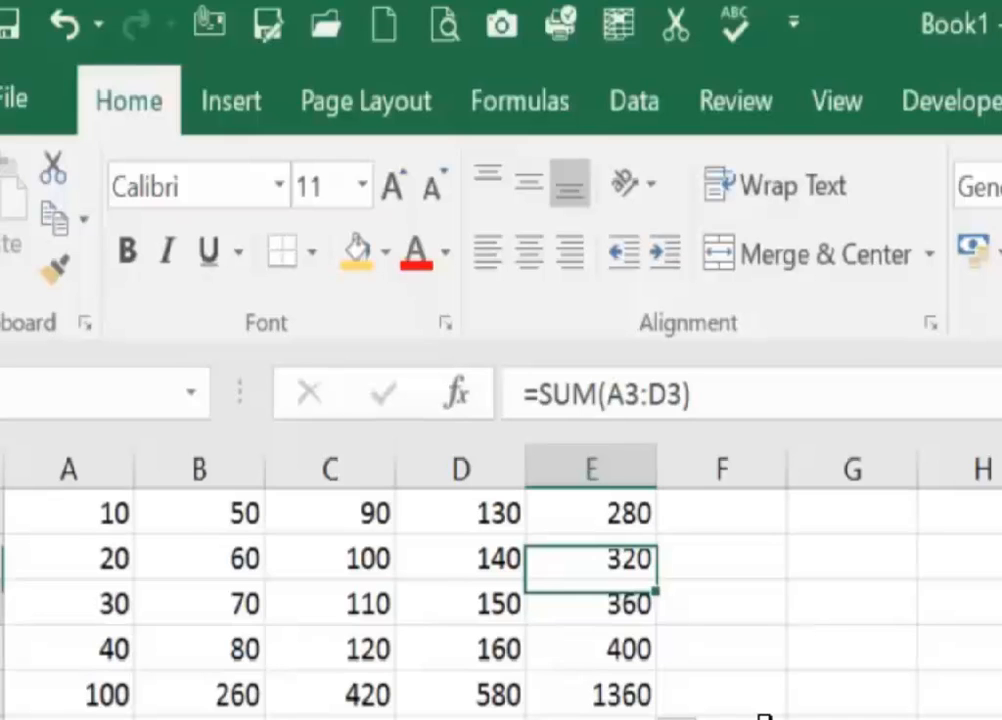
{"action": "key", "text": "Down"}
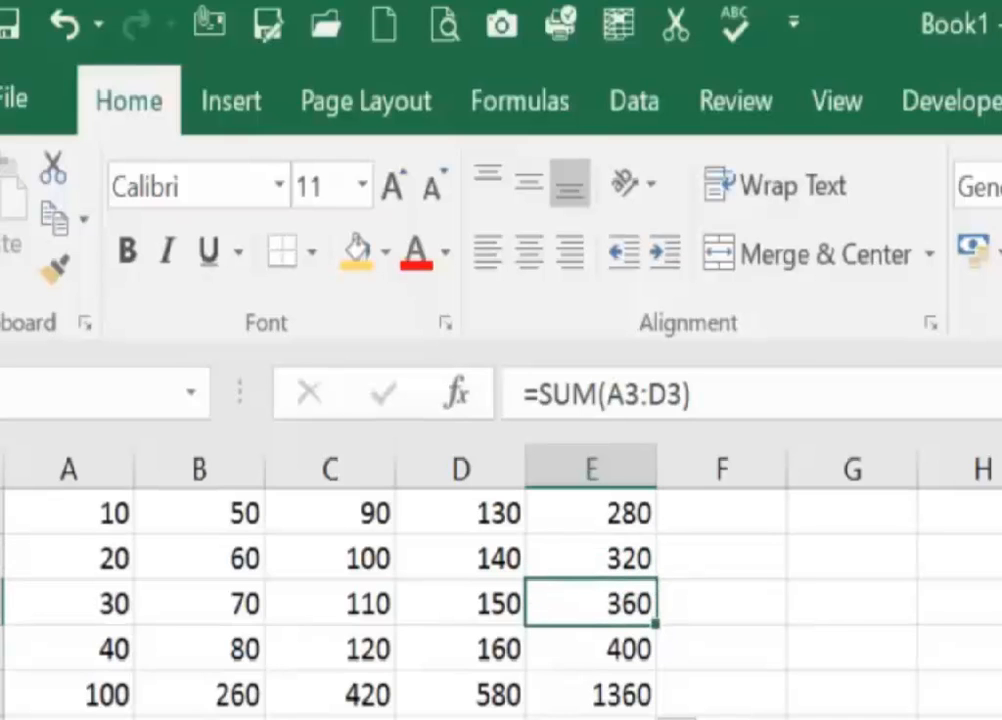
{"action": "key", "text": "Down"}
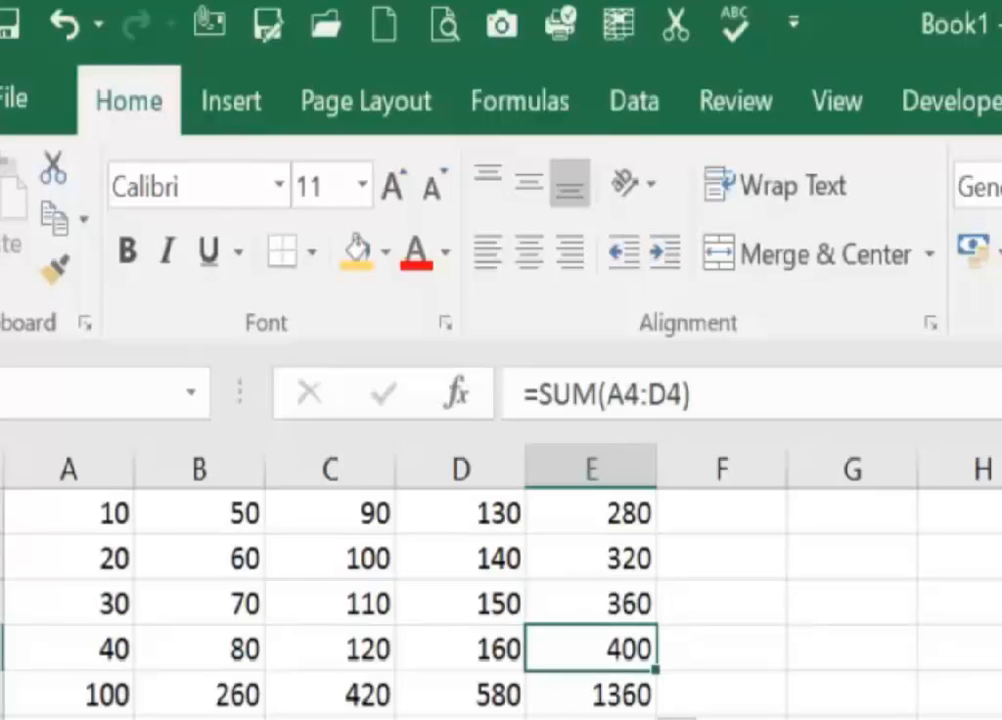
Step: Try pasting a copy of the SUM formula from A5 into K2, and undo the paste
{"action": "left_click", "coordinate": [80, 695]}
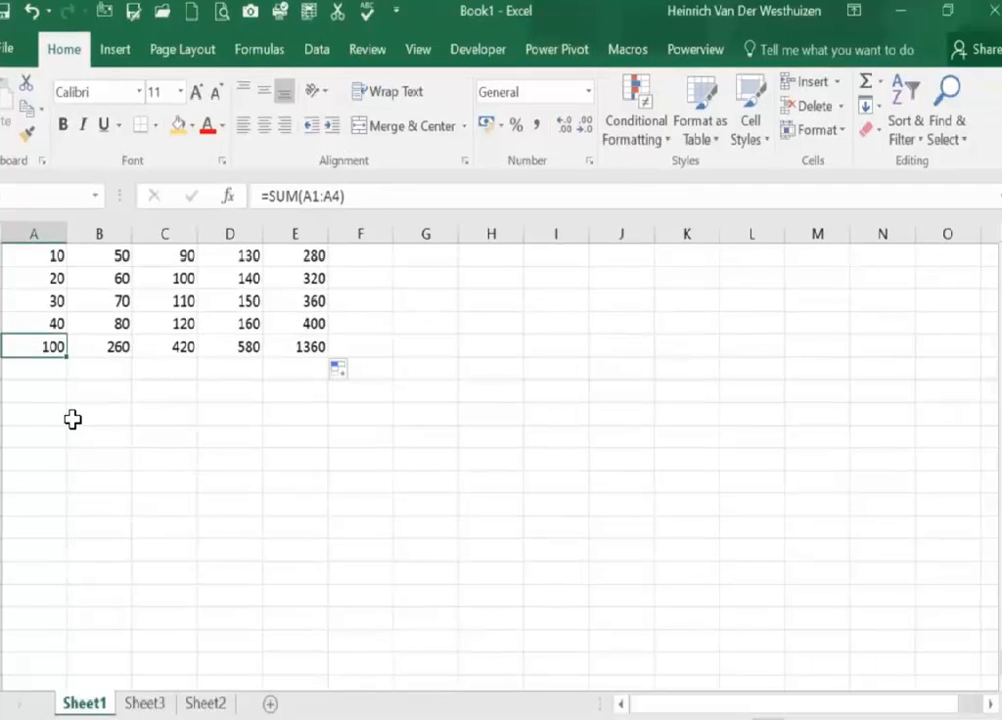
{"action": "key", "text": "shift+F10"}
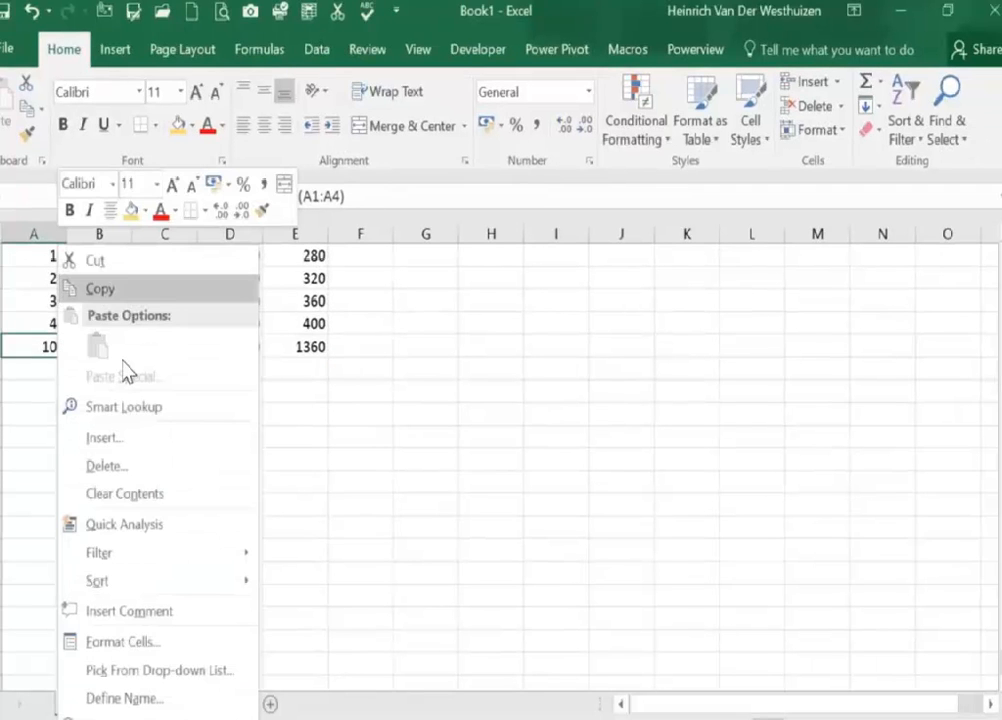
{"action": "key", "text": "Return"}
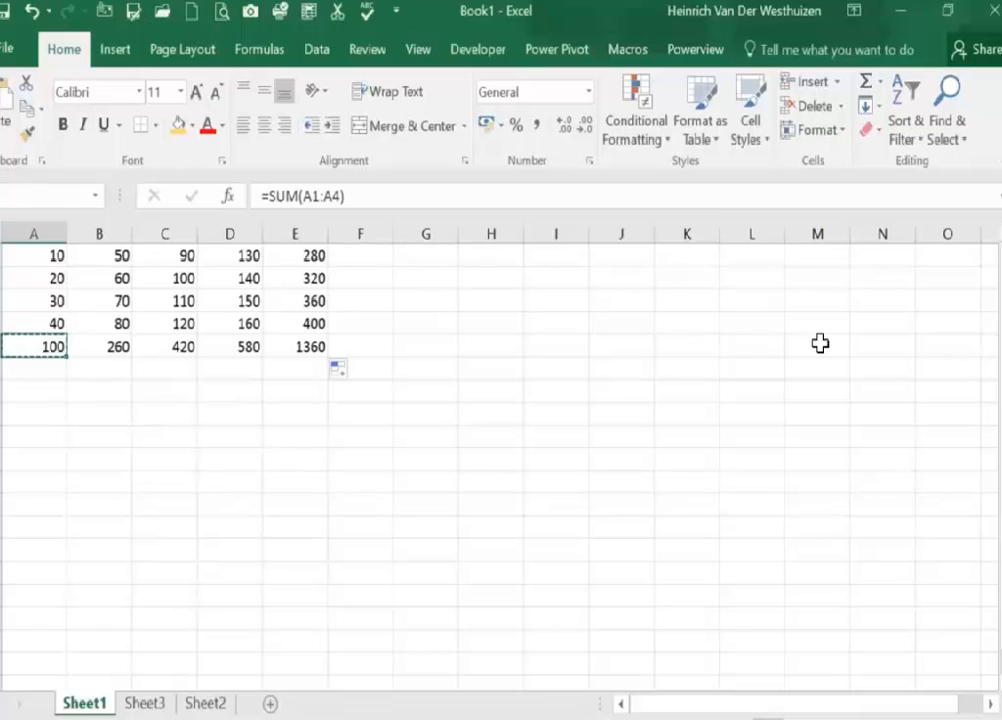
{"action": "left_click", "coordinate": [686, 278]}
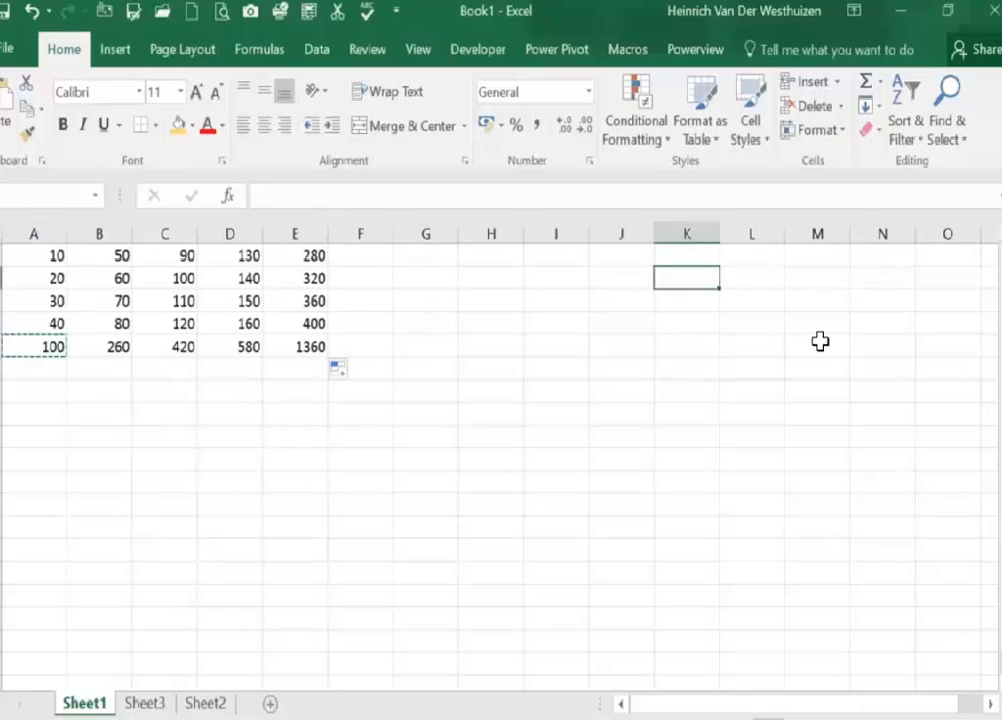
{"action": "right_click", "coordinate": [680, 281]}
{"action": "left_click", "coordinate": [720, 347]}
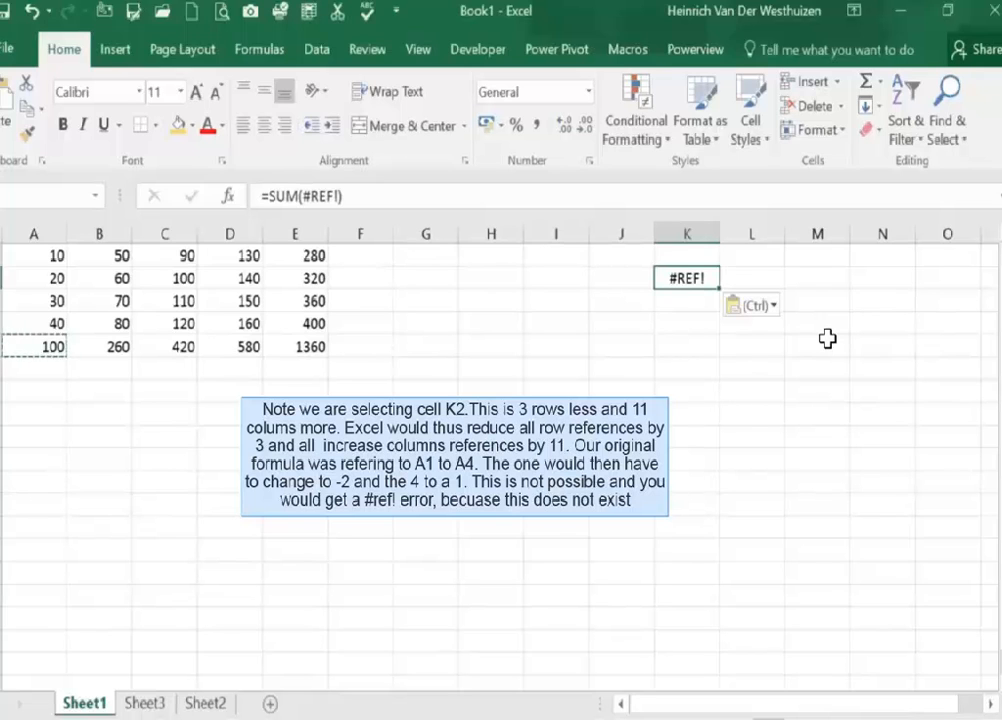
{"action": "key", "text": "ctrl+z"}
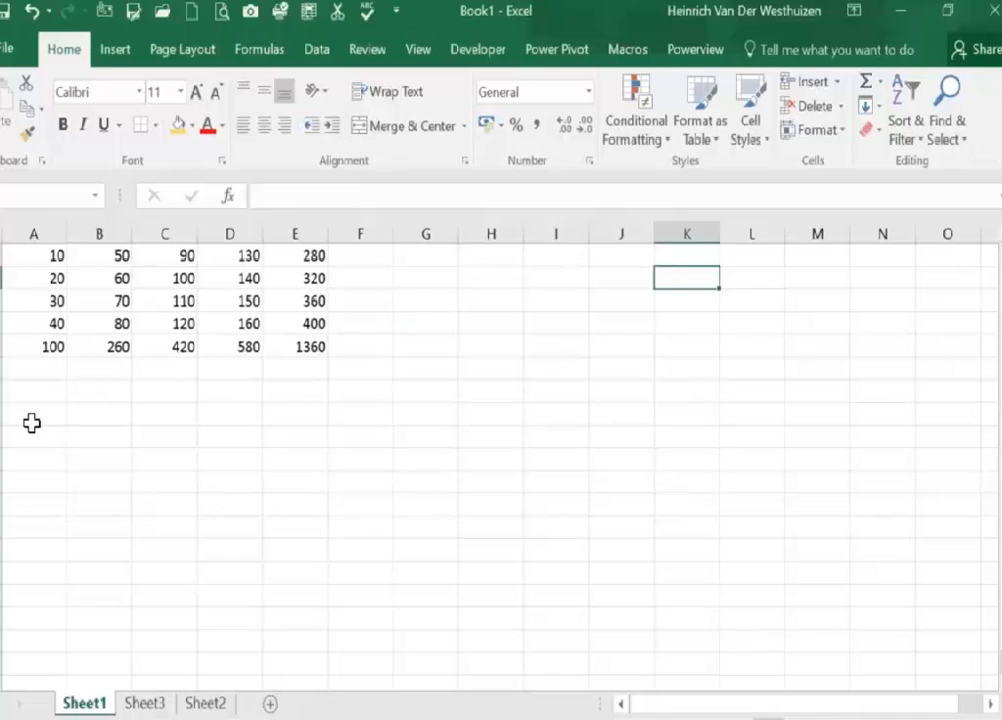
Step: Copy A5 and paste it into J2 as values only, checking the pasted content in cell edit mode
{"action": "left_click", "coordinate": [33, 348]}
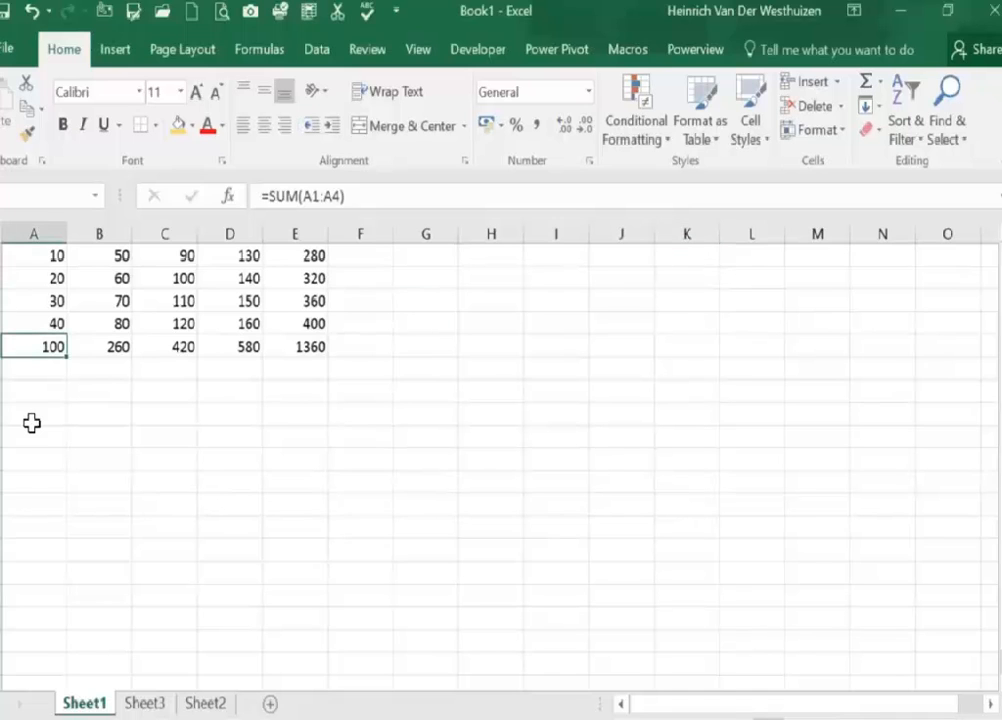
{"action": "right_click", "coordinate": [24, 349]}
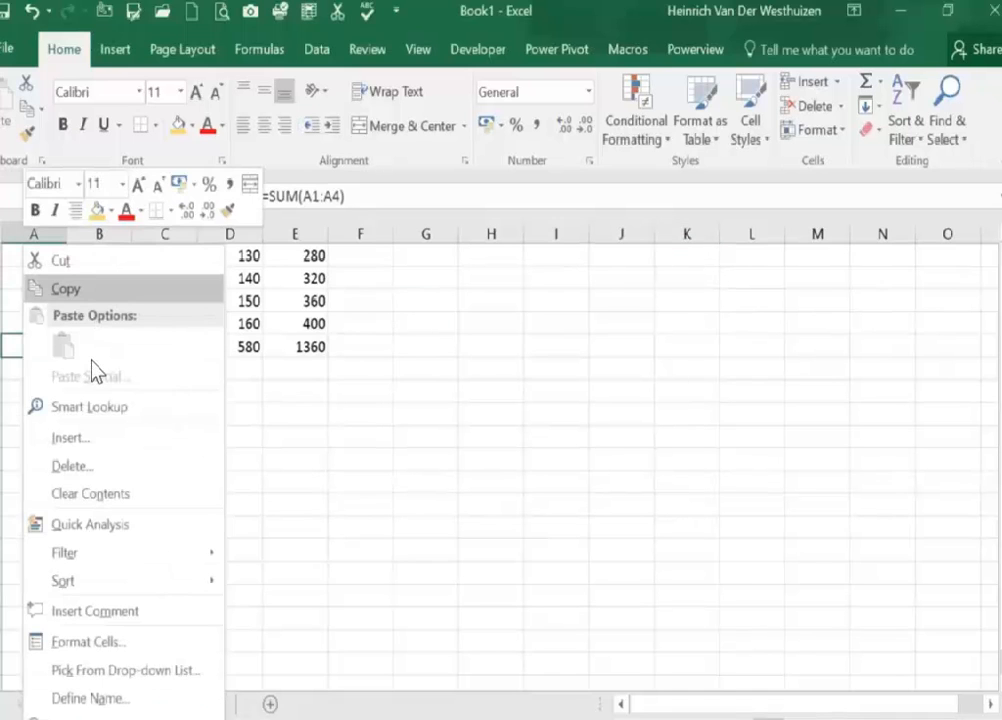
{"action": "left_click", "coordinate": [84, 289]}
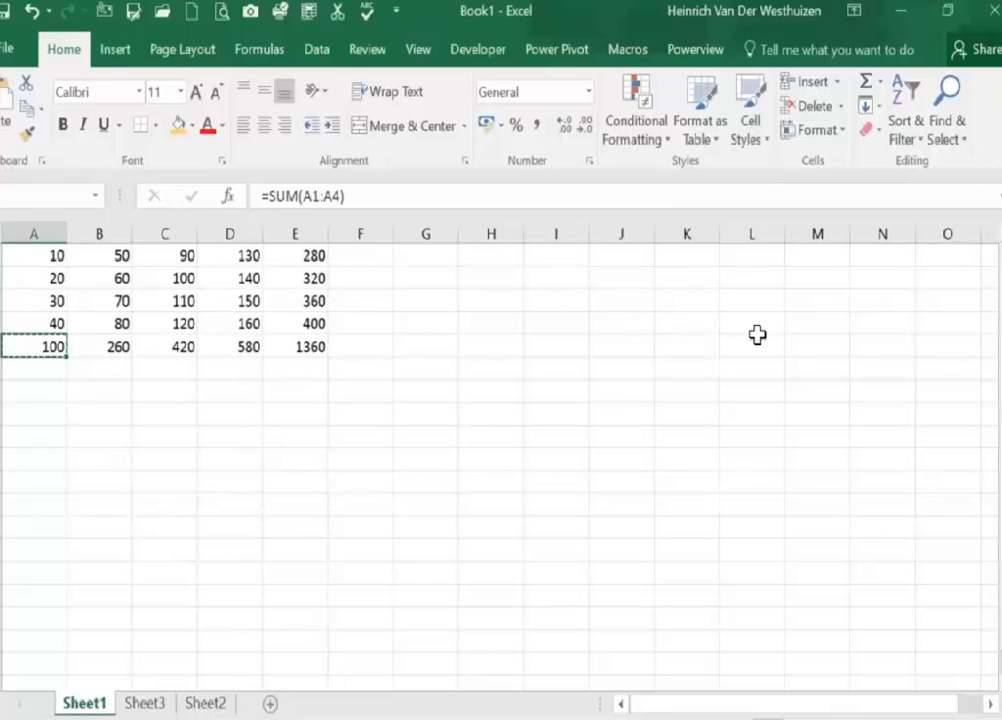
{"action": "left_click", "coordinate": [621, 279]}
{"action": "right_click", "coordinate": [628, 278]}
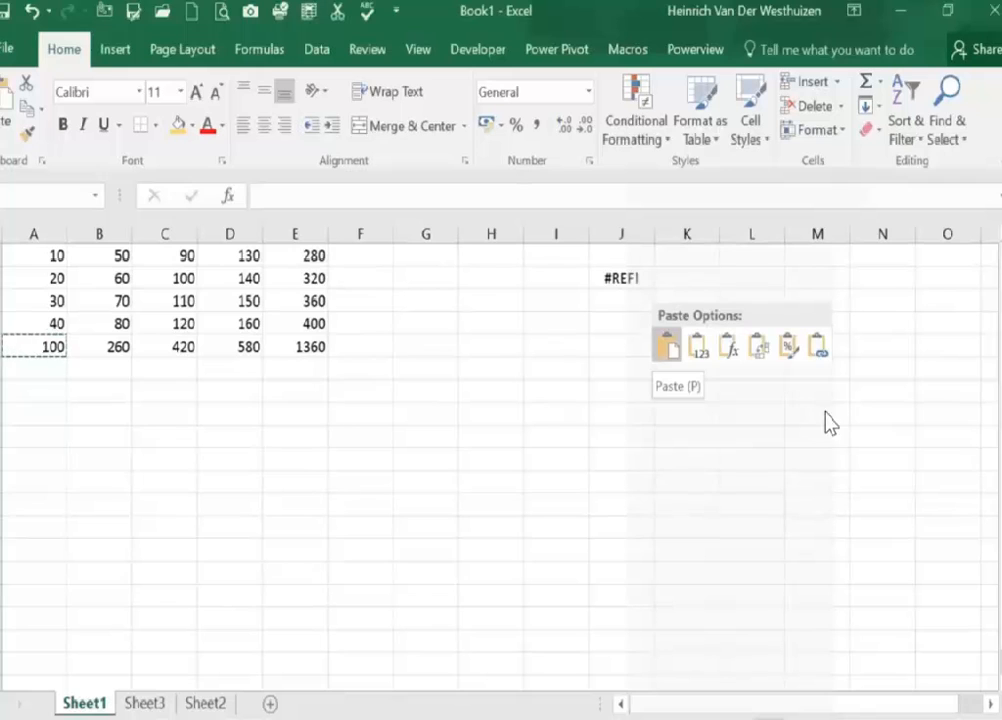
{"action": "key", "text": "Right"}
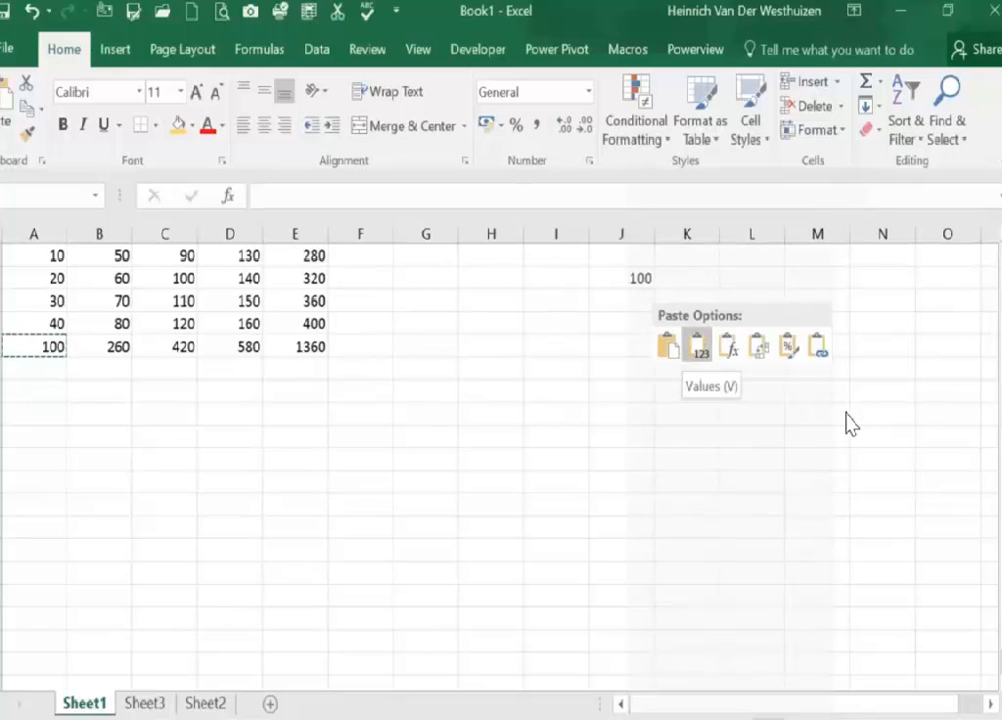
{"action": "key", "text": "Return"}
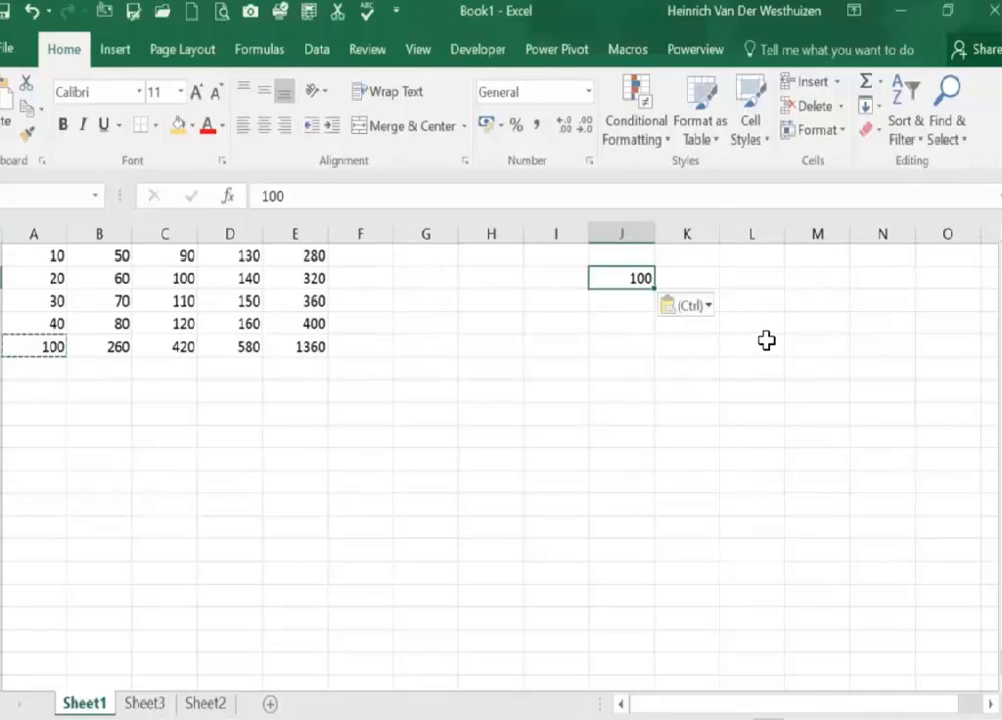
{"action": "left_click_drag", "start_coordinate": [630, 283], "coordinate": [330, 255]}
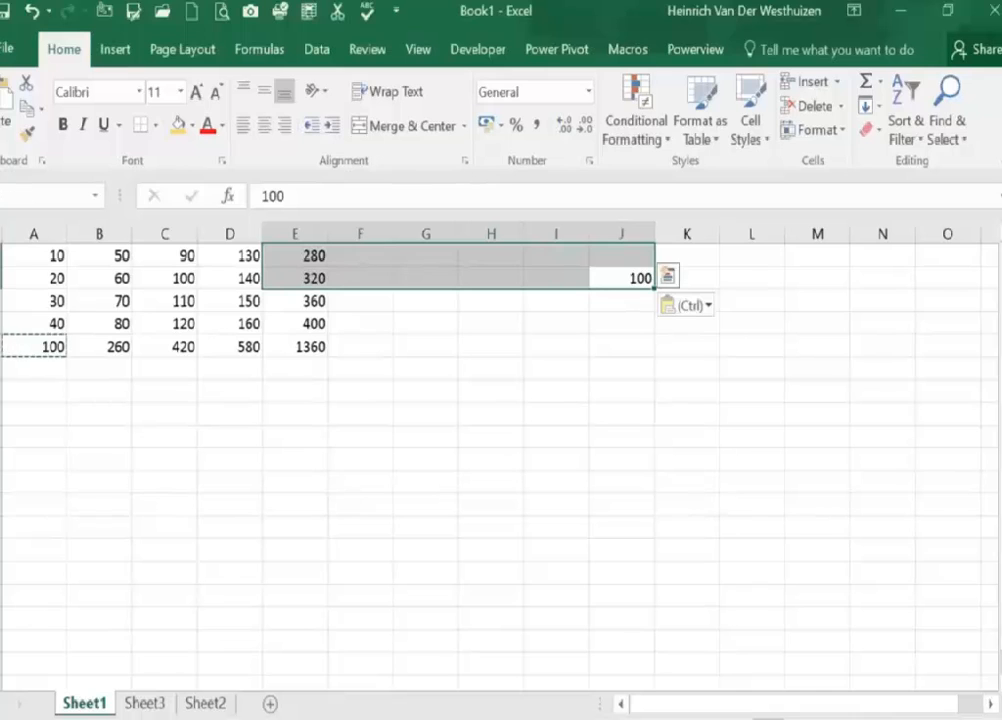
{"action": "key", "text": "F2"}
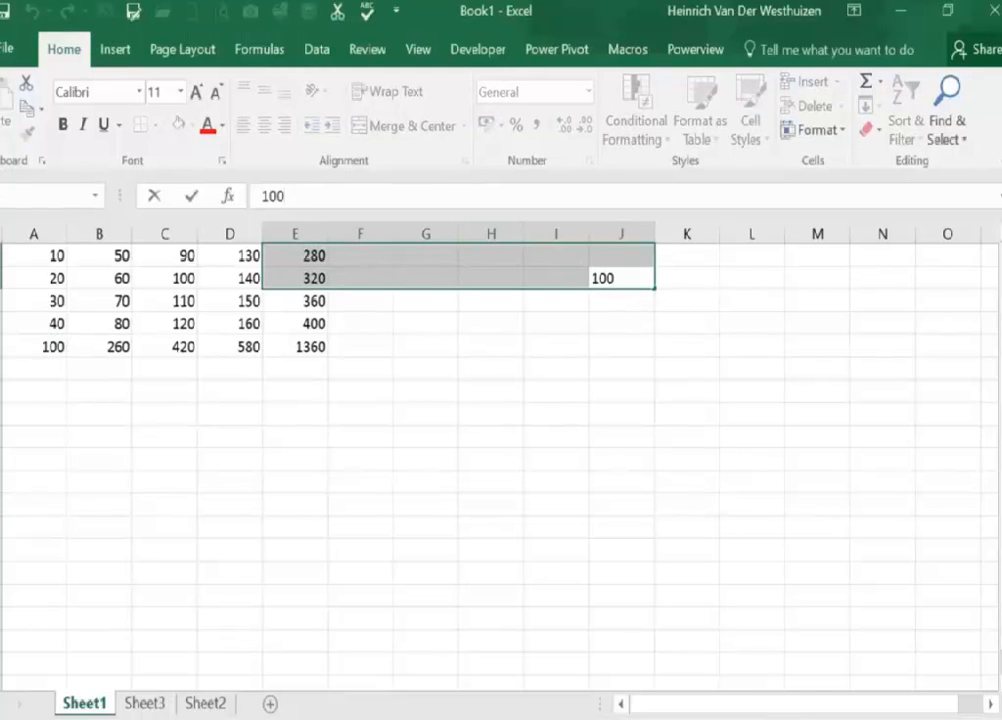
{"action": "key", "text": "Escape"}
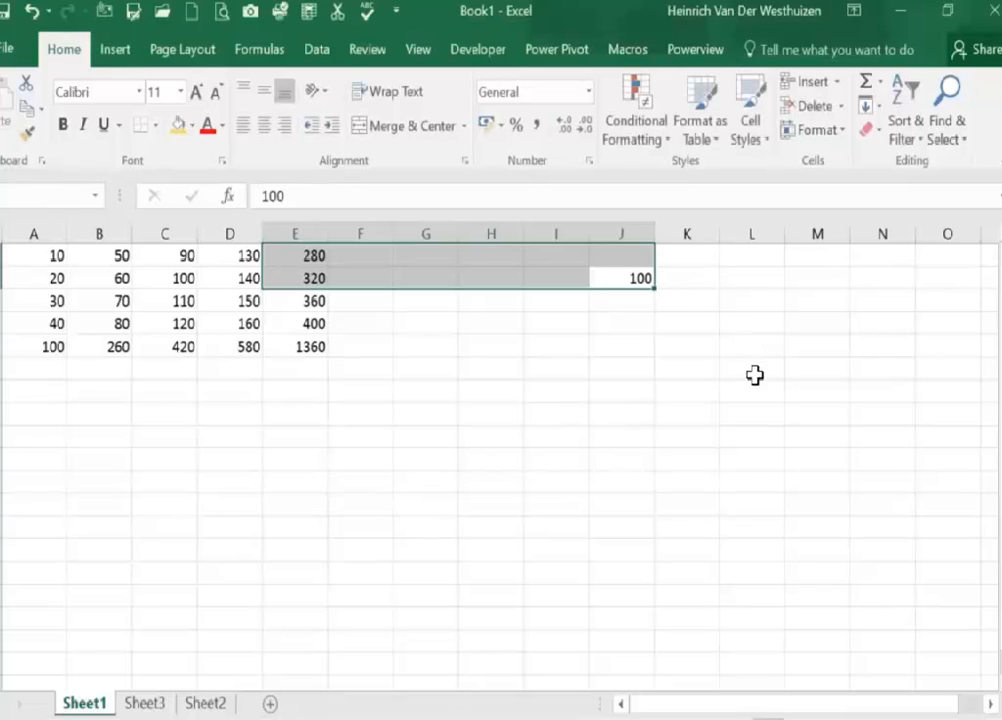
{"action": "key", "text": "Down"}
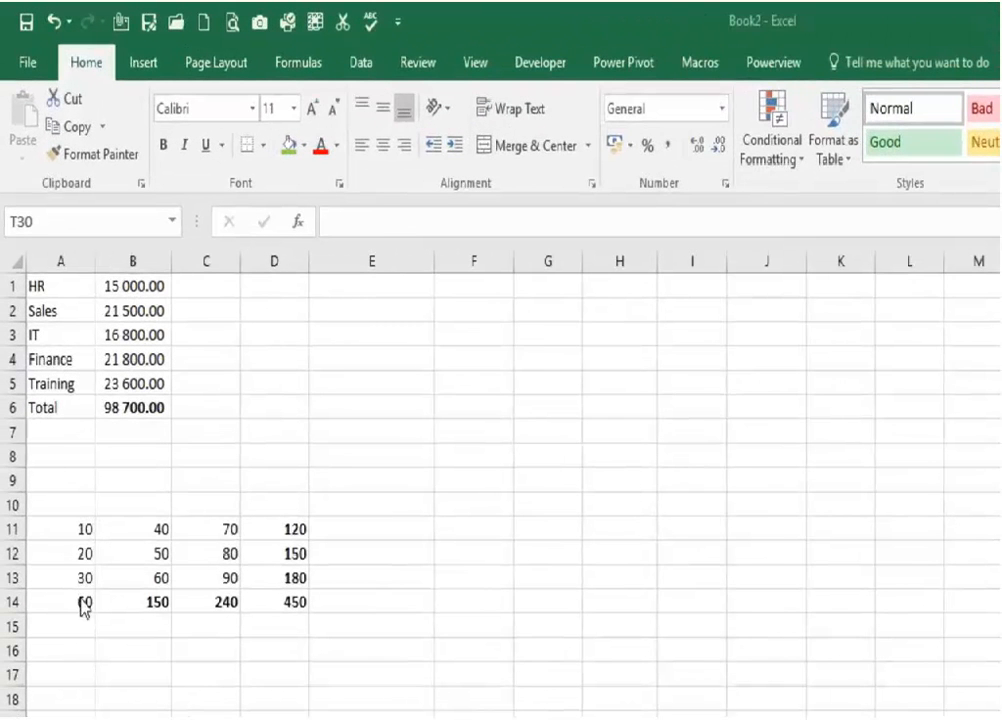
Step: Examine the SUM formulas in the totals row A14:D14 and the totals column D11:D13 of Book2
{"action": "left_click", "coordinate": [78, 600]}
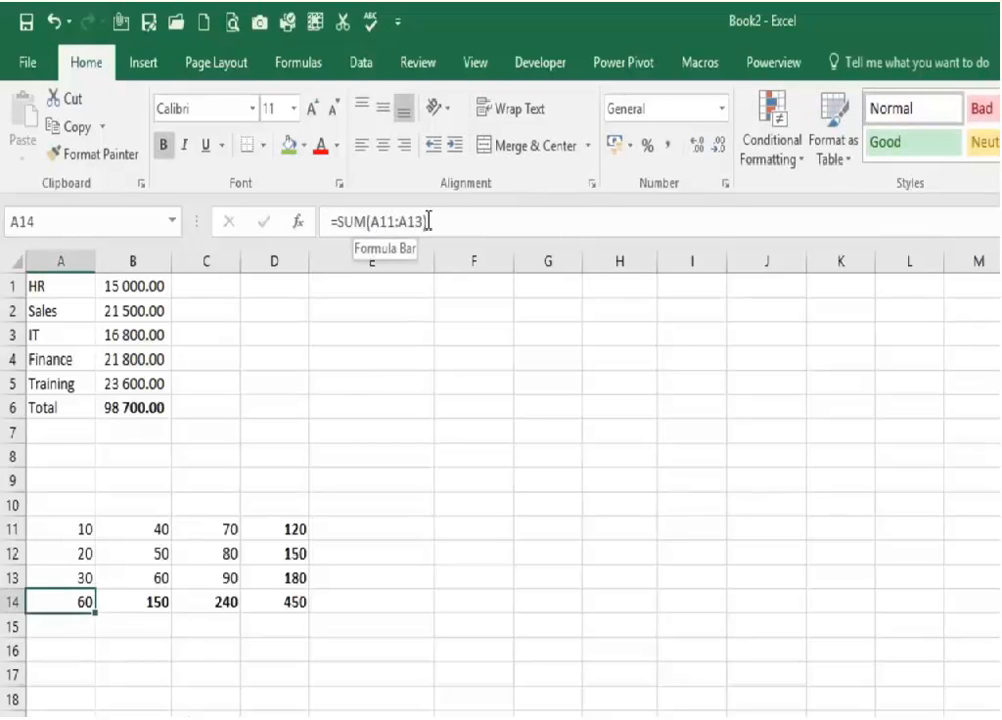
{"action": "left_click", "coordinate": [160, 601]}
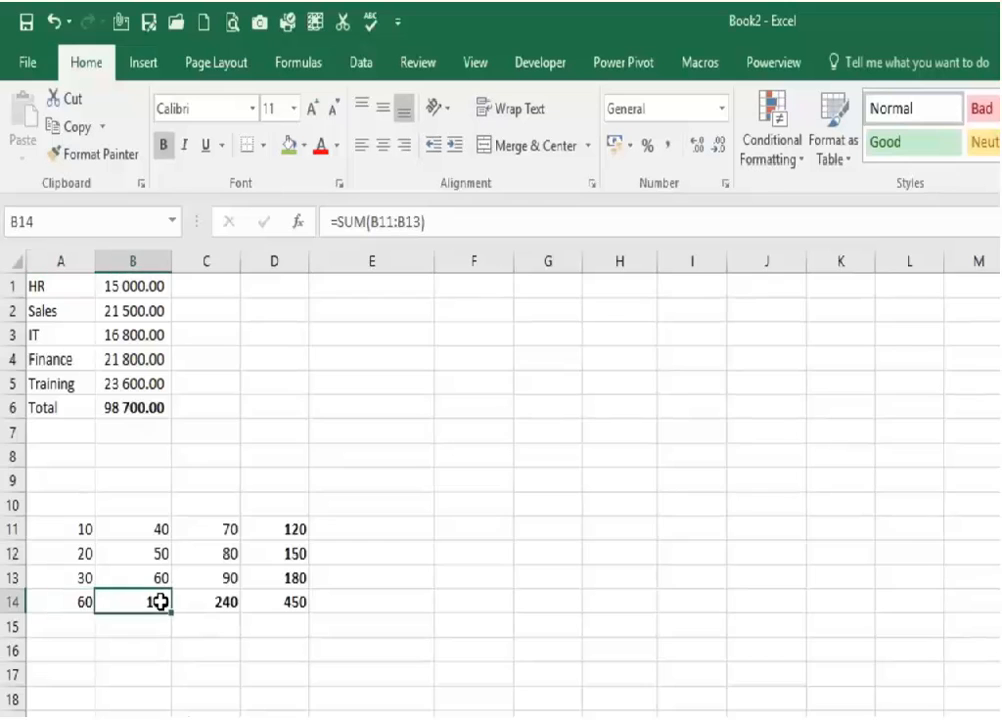
{"action": "left_click", "coordinate": [212, 599]}
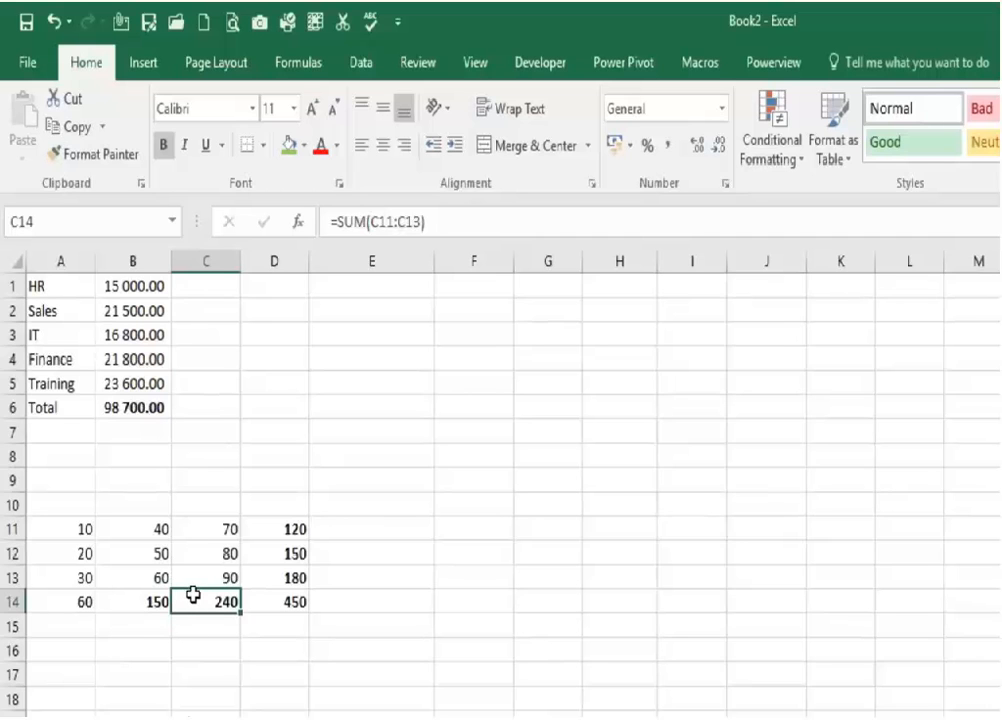
{"action": "left_click", "coordinate": [298, 531]}
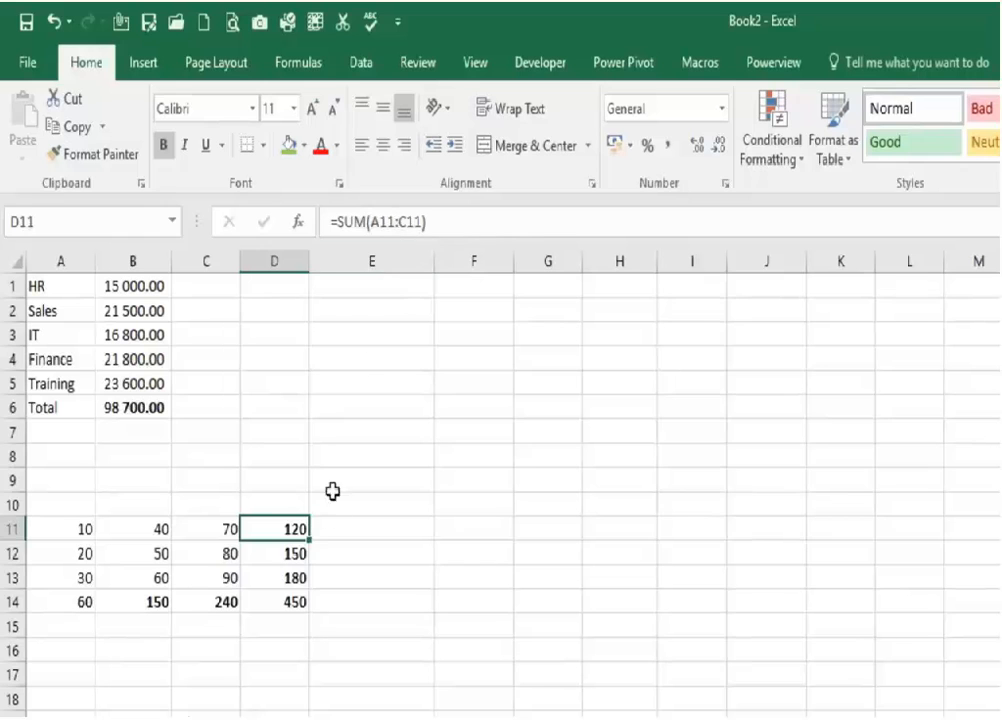
{"action": "left_click", "coordinate": [300, 555]}
{"action": "left_click", "coordinate": [292, 598]}
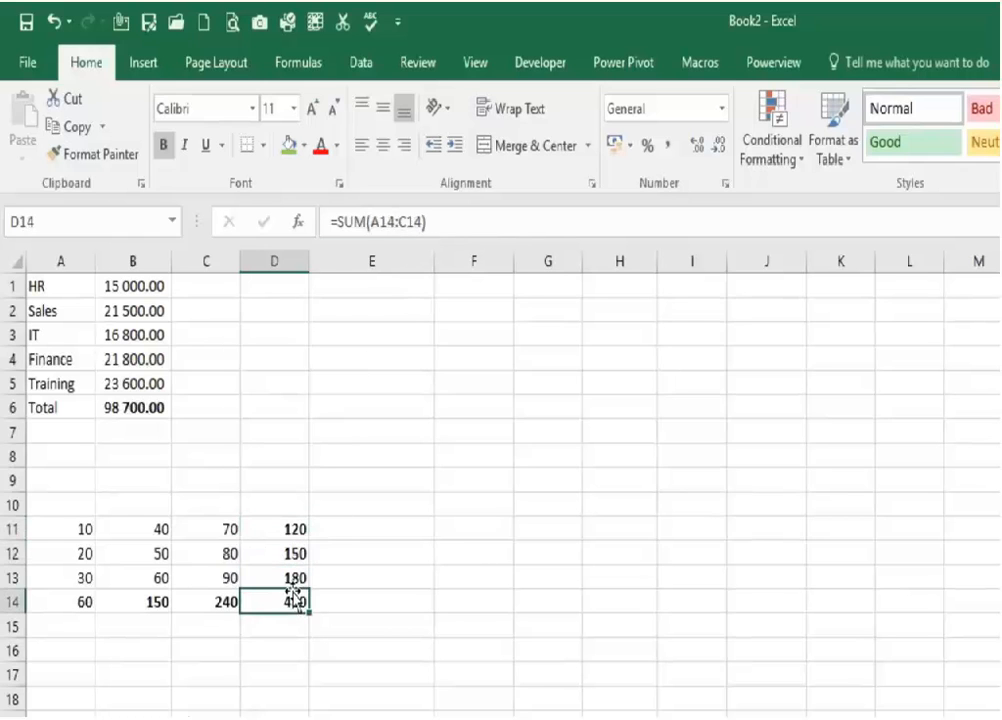
{"action": "left_click", "coordinate": [297, 570]}
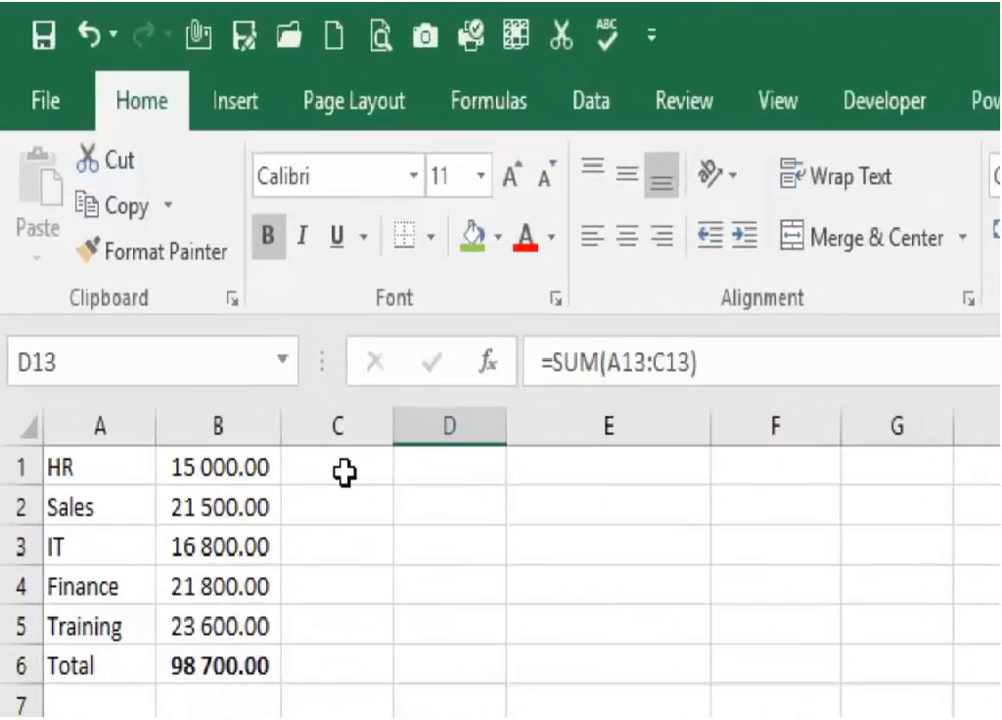
Step: Enter the formula =B1/B6 in C1 to calculate HR's share of the total
{"action": "left_click", "coordinate": [344, 474]}
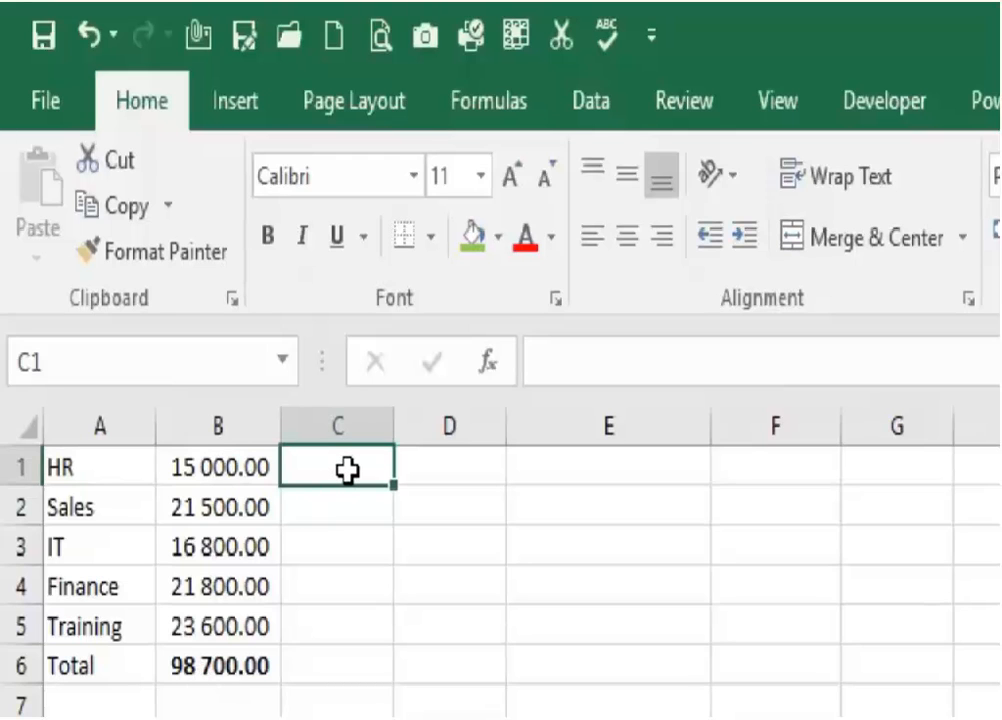
{"action": "type", "text": "="}
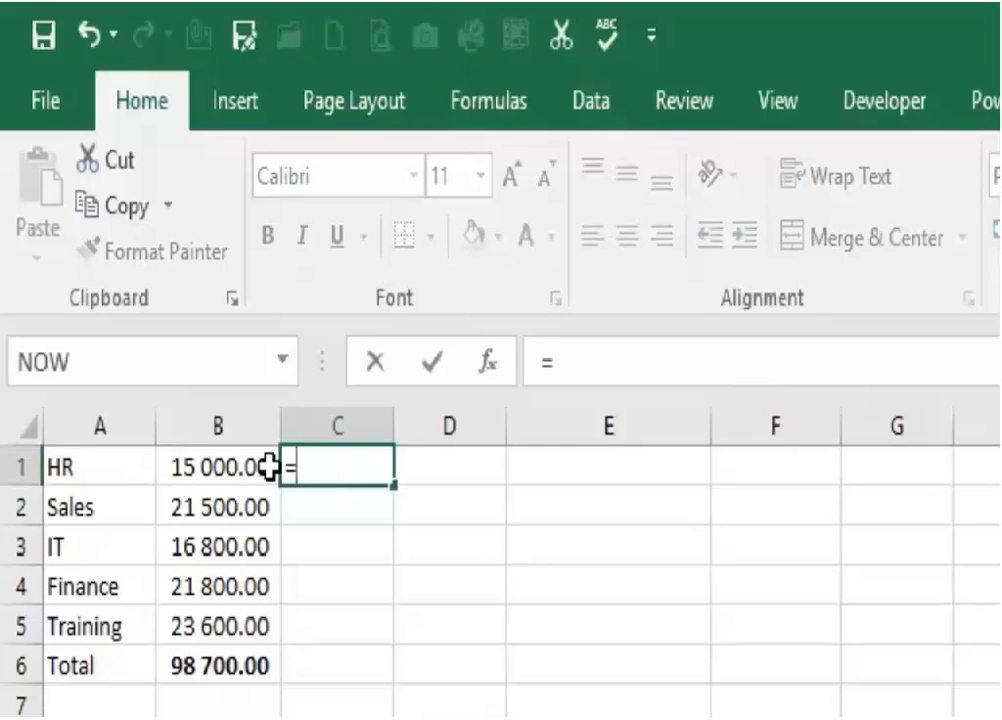
{"action": "left_click", "coordinate": [226, 467]}
{"action": "type", "text": "/"}
{"action": "left_click", "coordinate": [238, 664]}
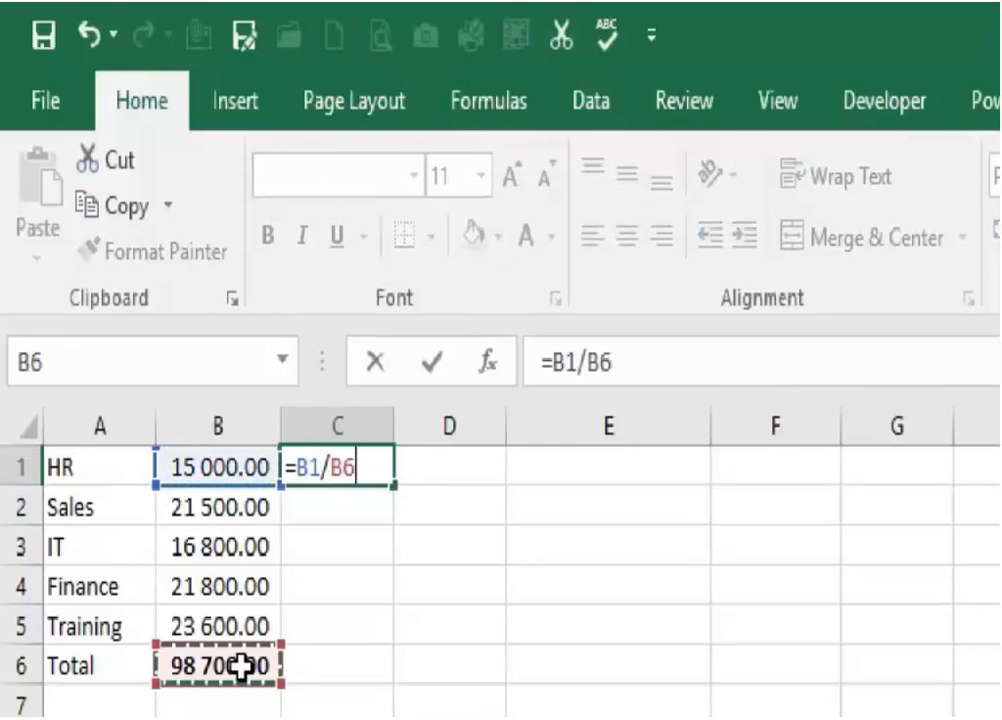
{"action": "key", "text": "Return"}
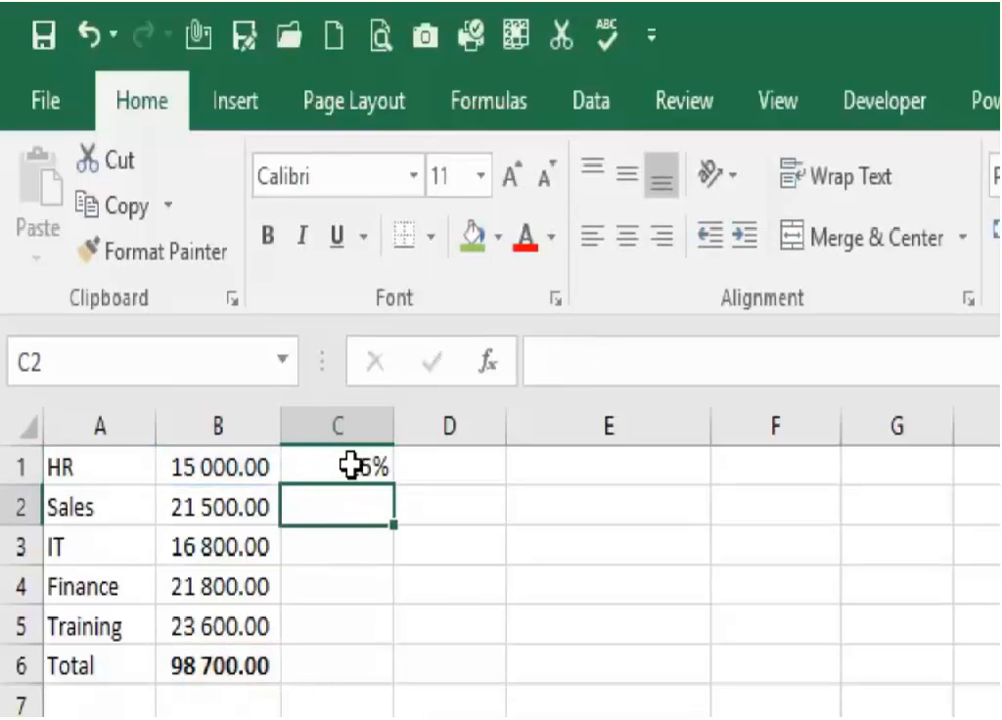
Step: Fill the share formula from C1 down through C6 and check the copy in C2
{"action": "left_click", "coordinate": [351, 465]}
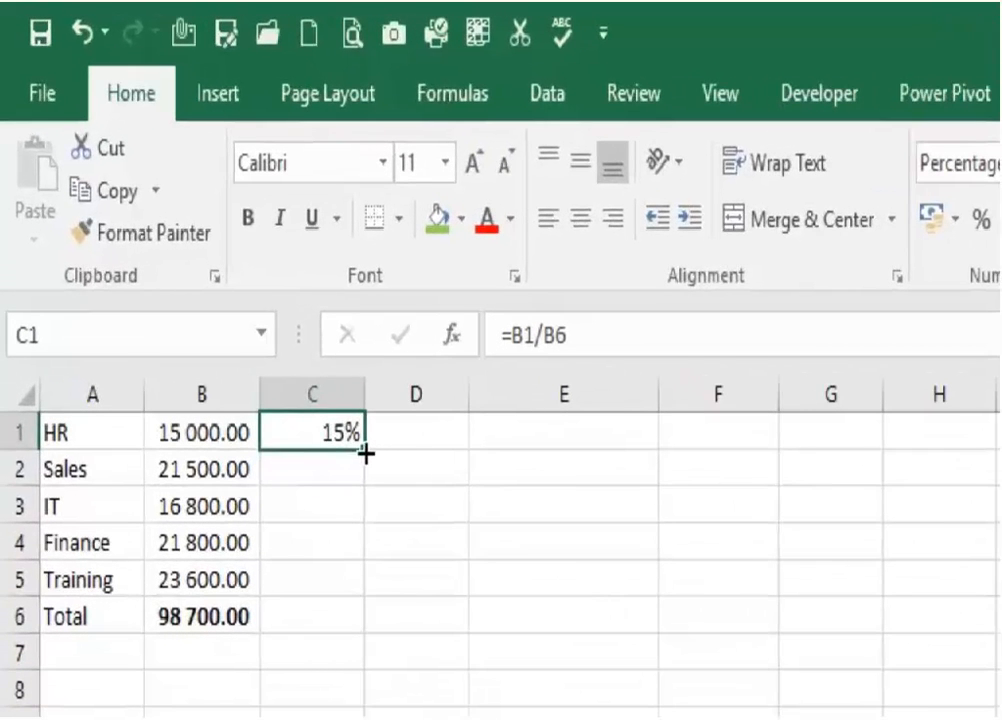
{"action": "left_click_drag", "start_coordinate": [366, 453], "coordinate": [353, 637]}
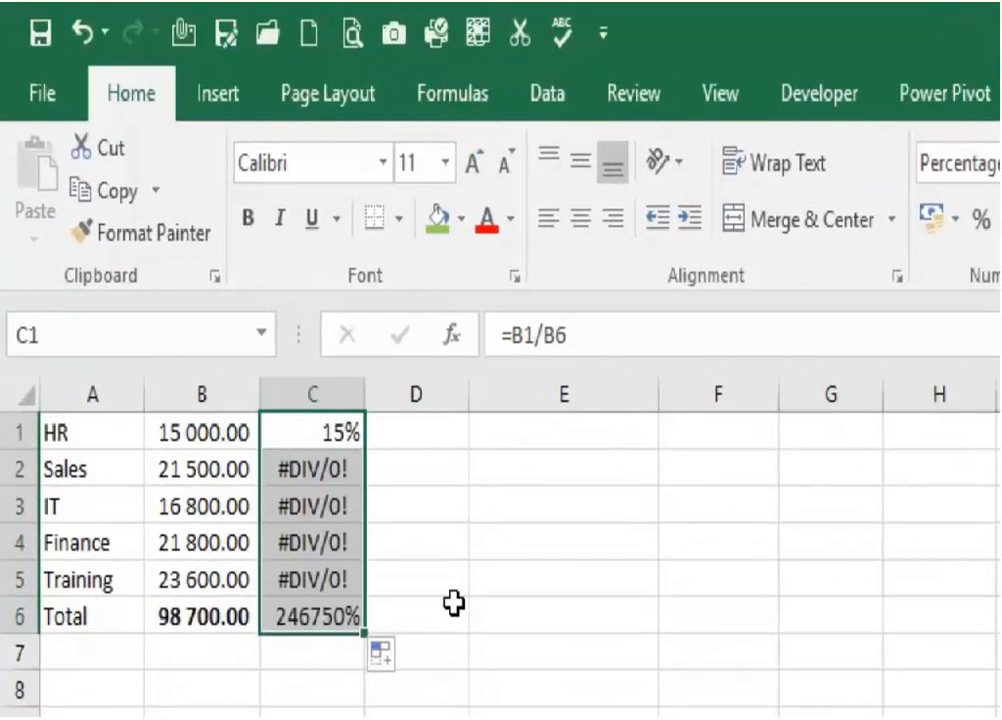
{"action": "left_click", "coordinate": [323, 477]}
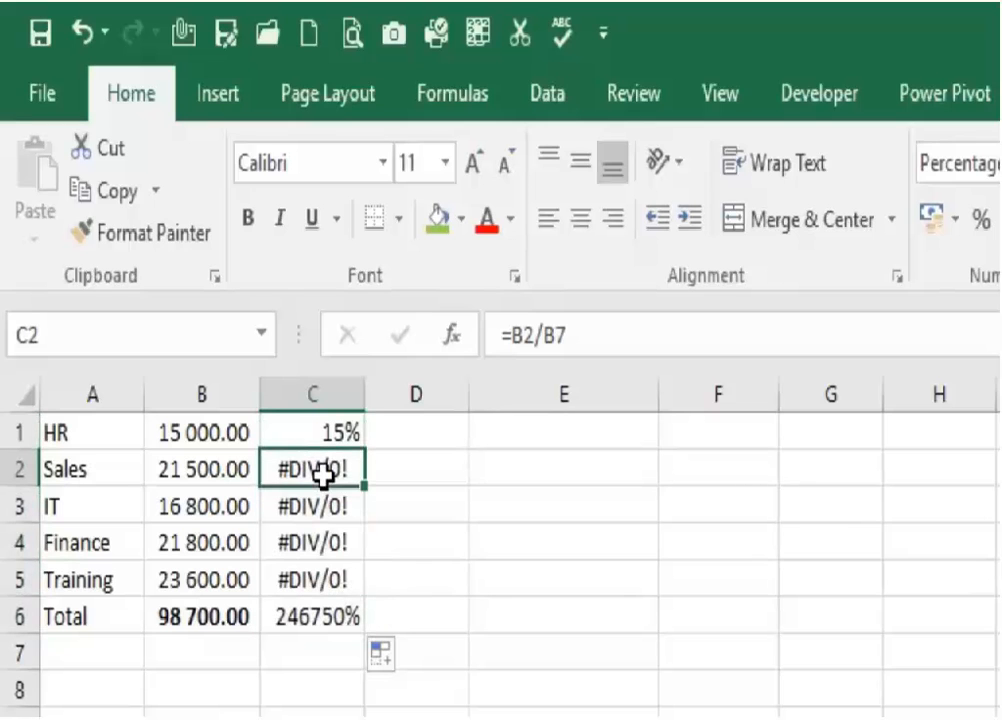
Step: Examine the share formulas in C1, C2 and C3 in cell edit mode to compare their references
{"action": "left_click", "coordinate": [341, 430]}
{"action": "double_click", "coordinate": [342, 430]}
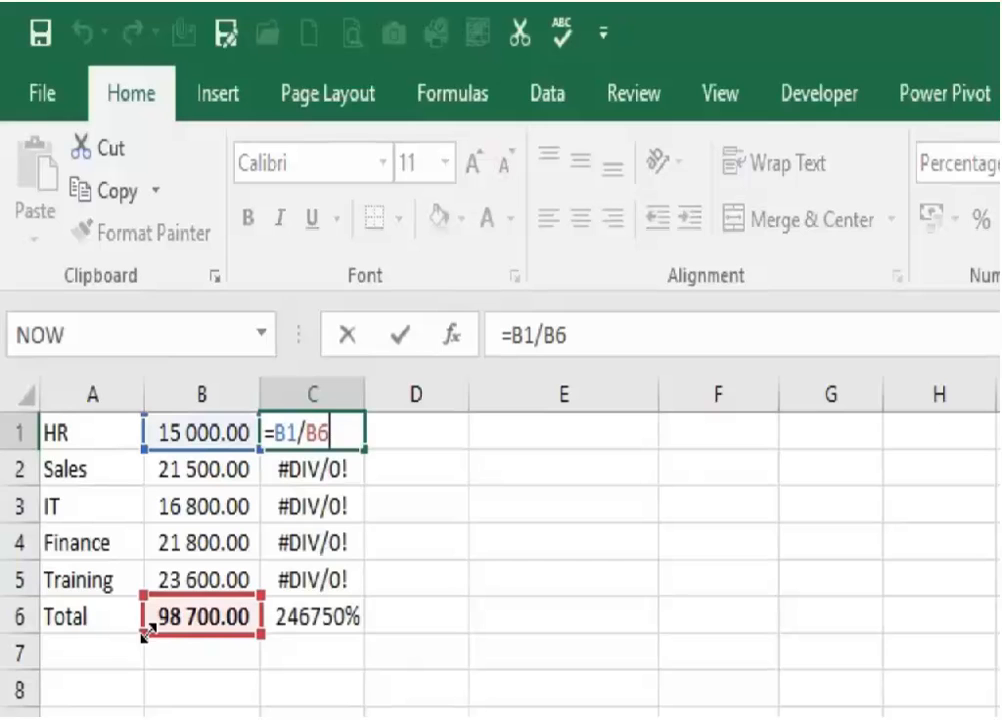
{"action": "key", "text": "ctrl+Return"}
{"action": "double_click", "coordinate": [322, 470]}
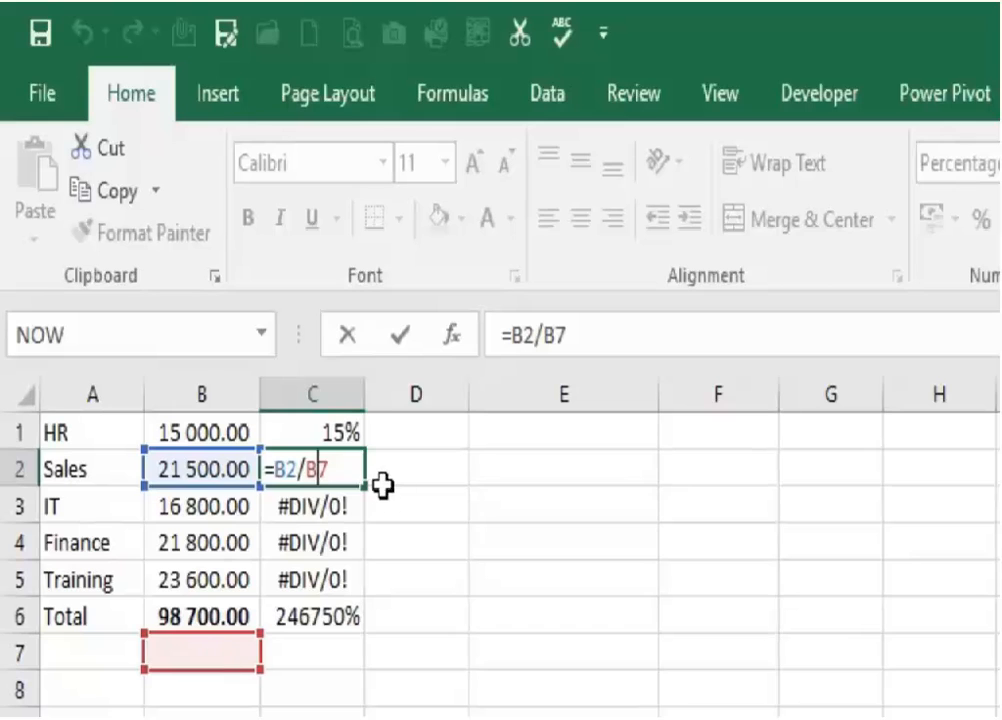
{"action": "left_click", "coordinate": [347, 503]}
{"action": "double_click", "coordinate": [347, 503]}
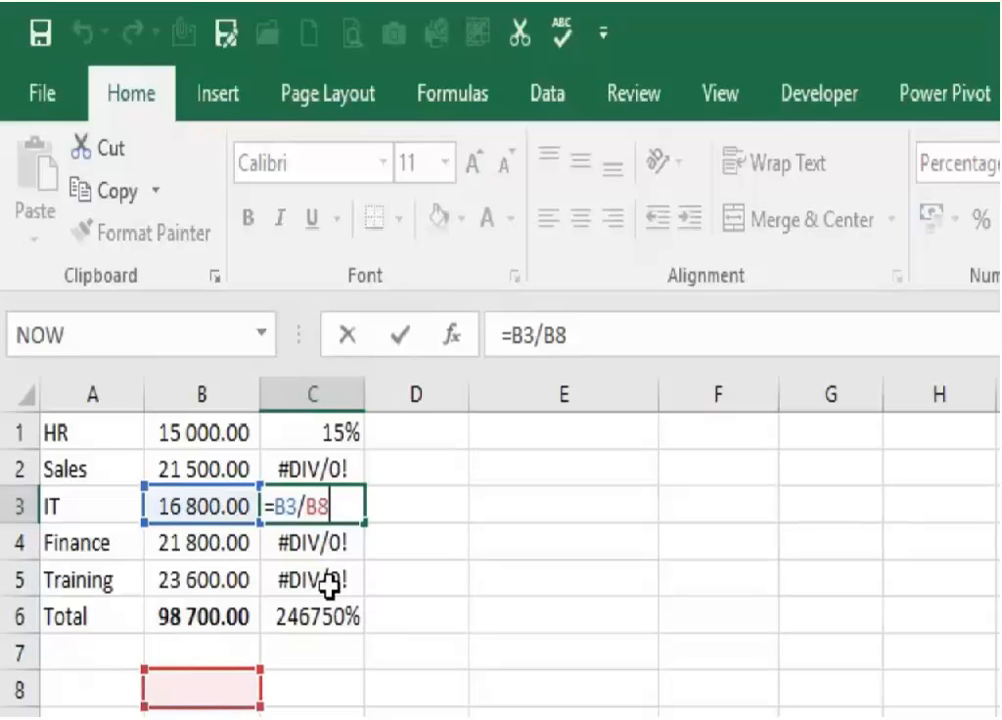
{"action": "key", "text": "Escape"}
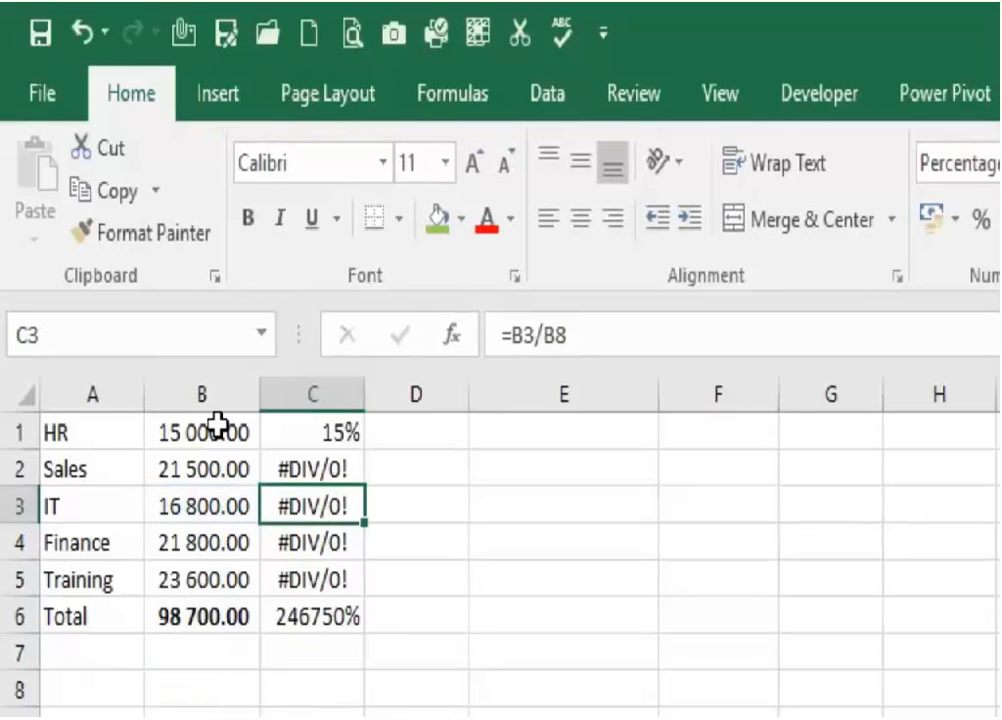
Step: Trace the cells in column B that the filled formulas refer to, from B1 down to B9
{"action": "left_click", "coordinate": [216, 430]}
{"action": "left_click", "coordinate": [228, 478]}
{"action": "left_click", "coordinate": [203, 510]}
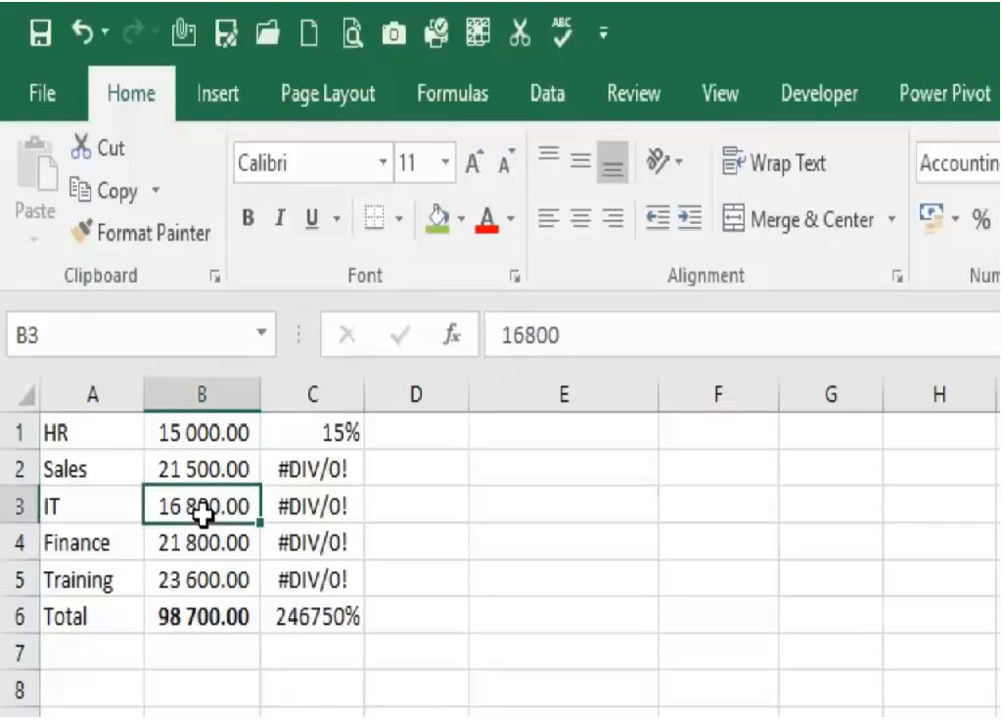
{"action": "left_click", "coordinate": [201, 580]}
{"action": "left_click", "coordinate": [208, 615]}
{"action": "left_click", "coordinate": [208, 645]}
{"action": "left_click", "coordinate": [205, 680]}
{"action": "left_click", "coordinate": [204, 711]}
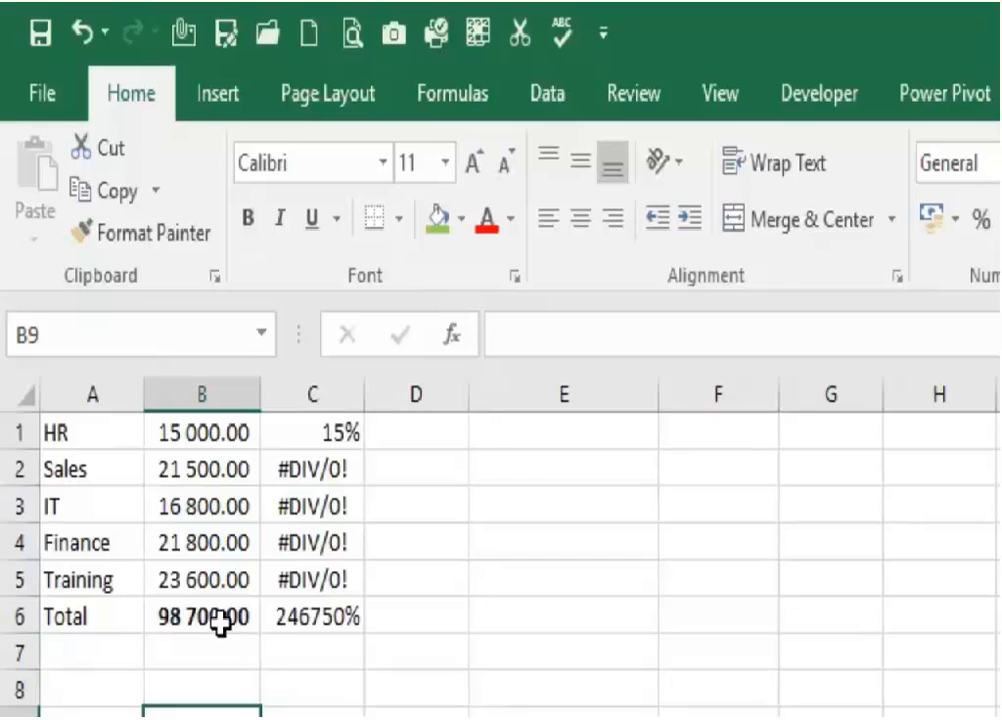
Step: Clear C1:C6 and enter the formula =B1/$B$6 in C1, fixing the reference to the total
{"action": "left_click_drag", "start_coordinate": [308, 435], "coordinate": [276, 618]}
{"action": "key", "text": "Delete"}
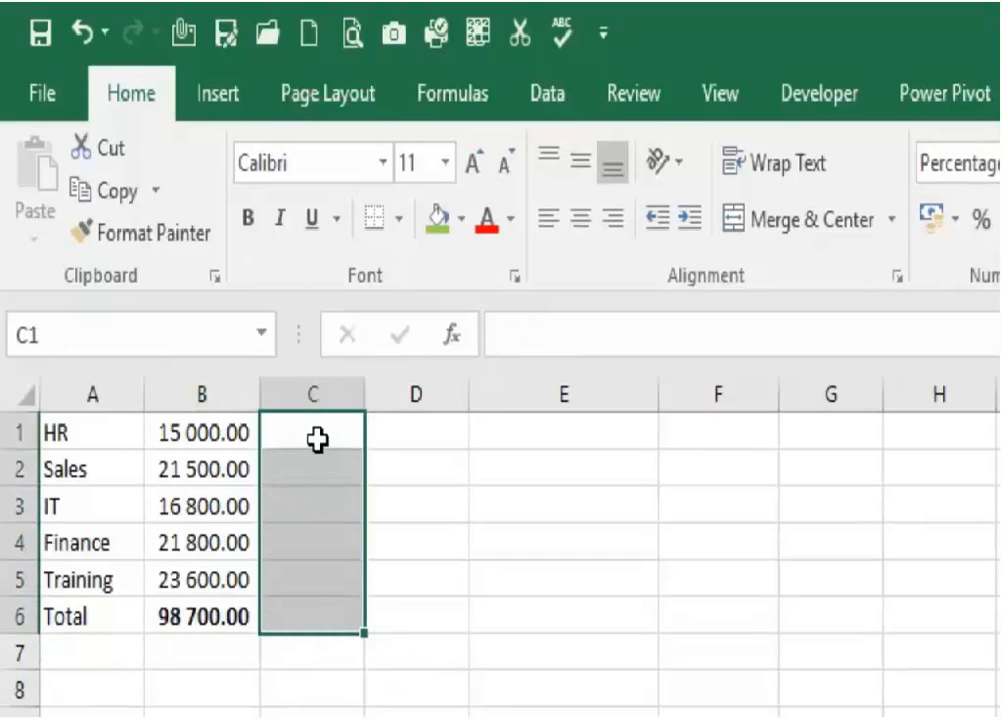
{"action": "left_click", "coordinate": [317, 438]}
{"action": "type", "text": "="}
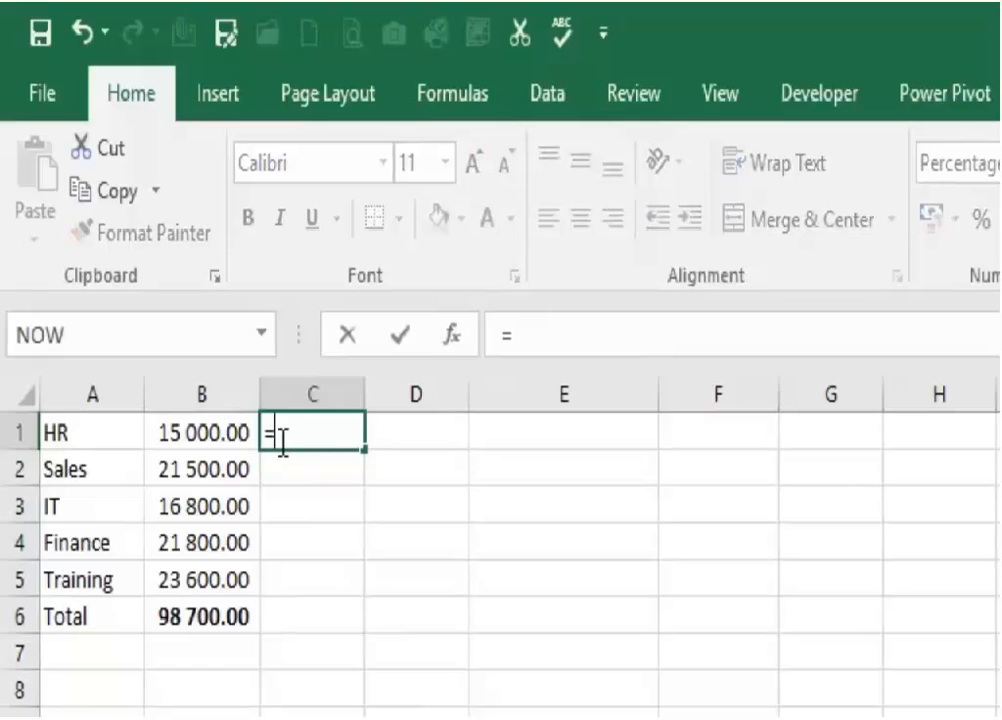
{"action": "left_click", "coordinate": [189, 434]}
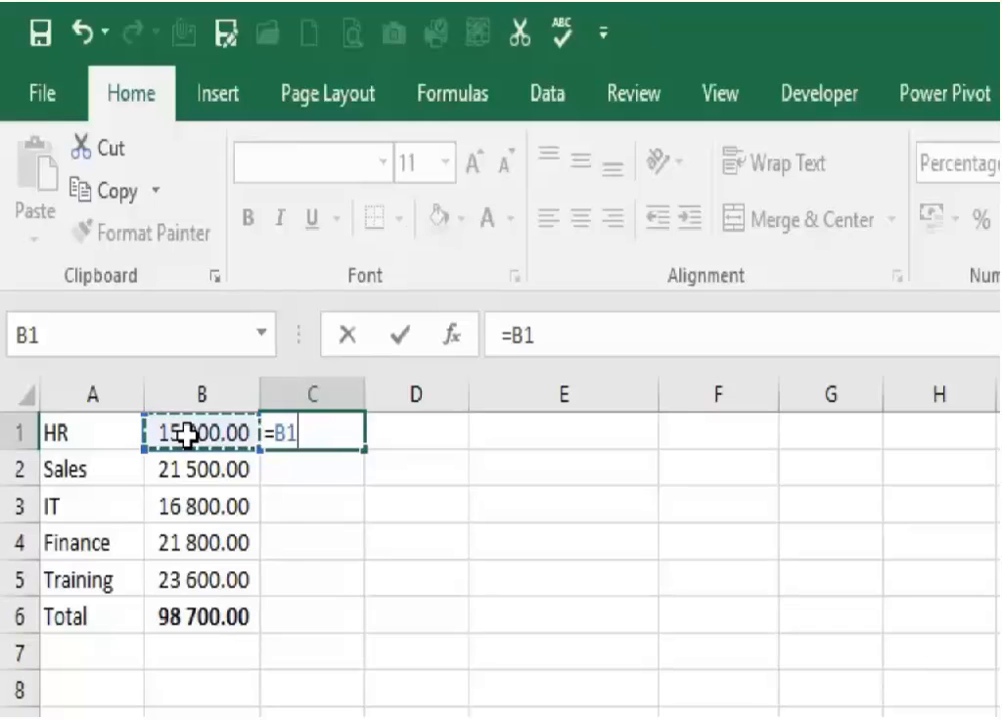
{"action": "type", "text": "/"}
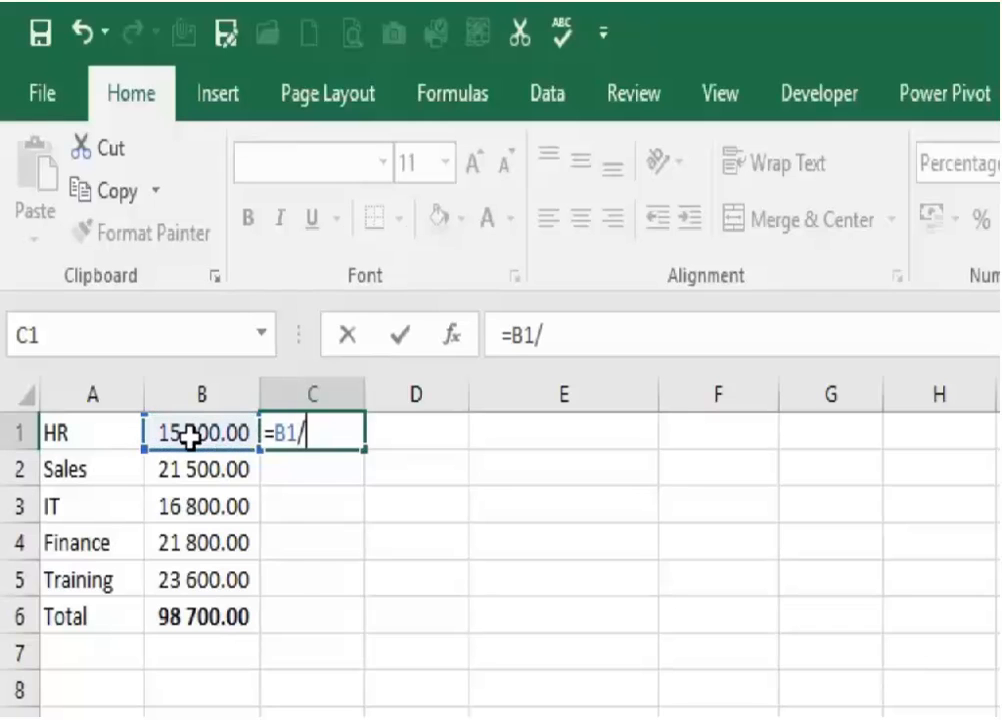
{"action": "left_click", "coordinate": [226, 615]}
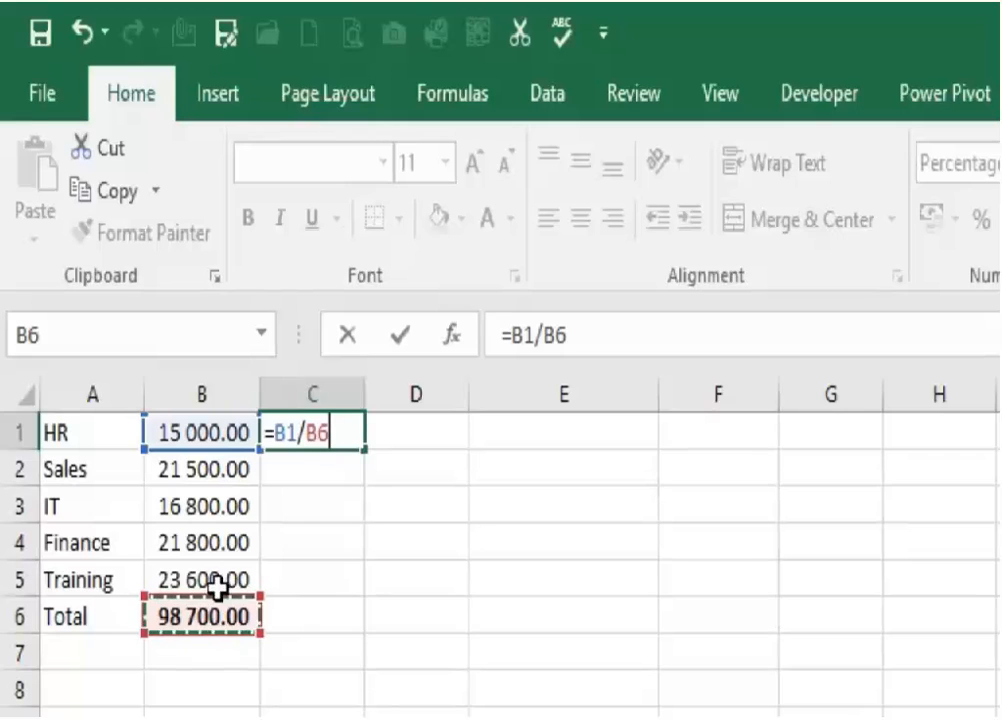
{"action": "left_click", "coordinate": [305, 432]}
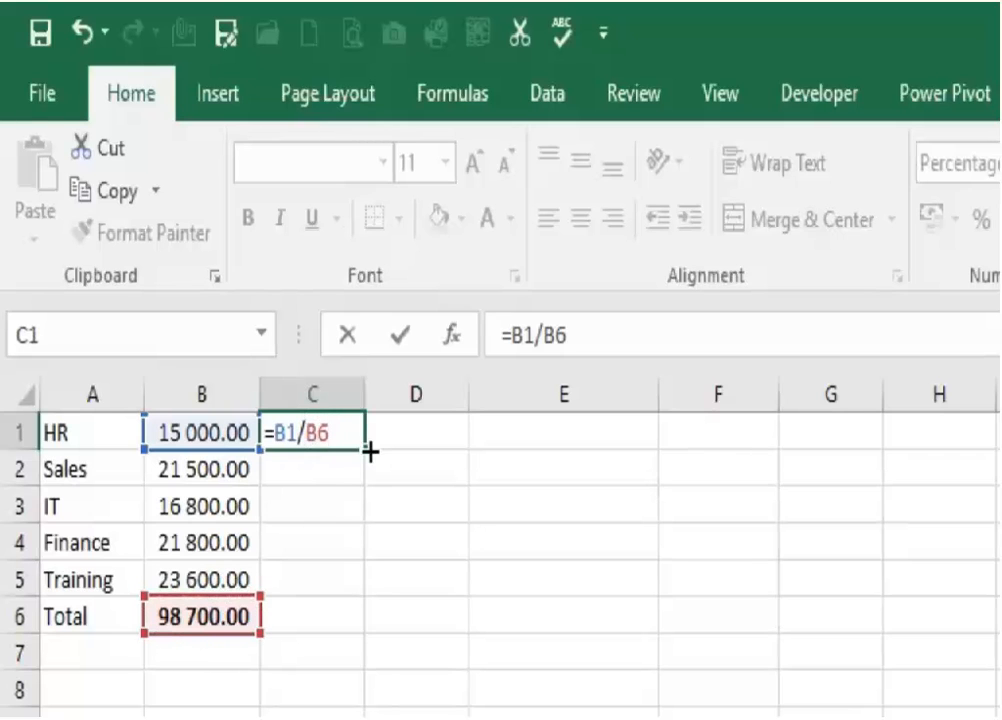
{"action": "type", "text": "$"}
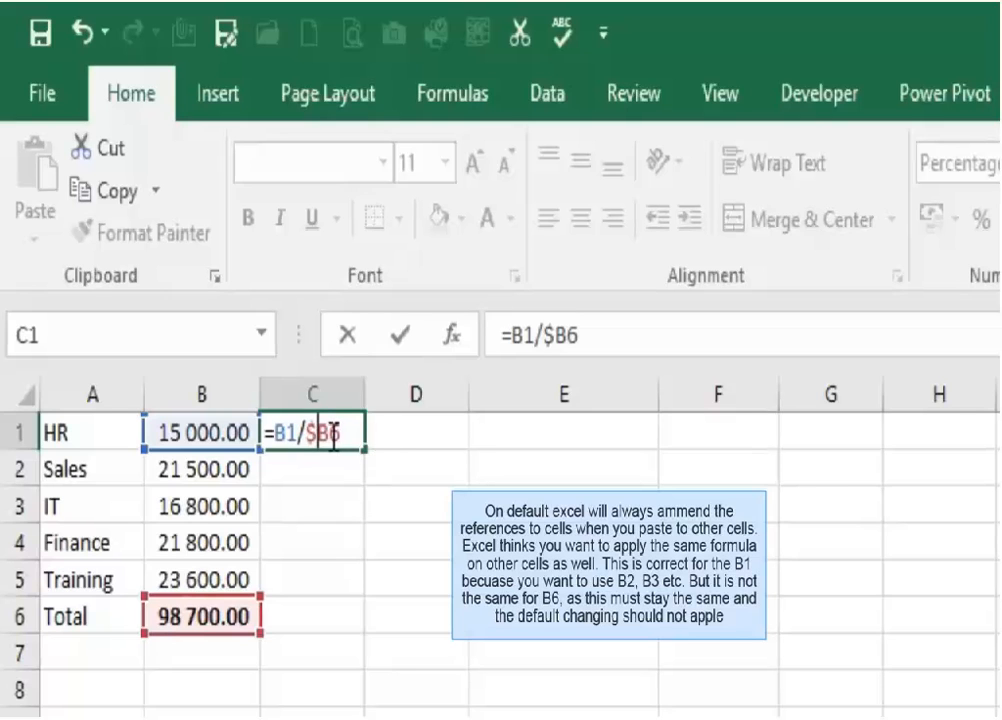
{"action": "left_click", "coordinate": [333, 437]}
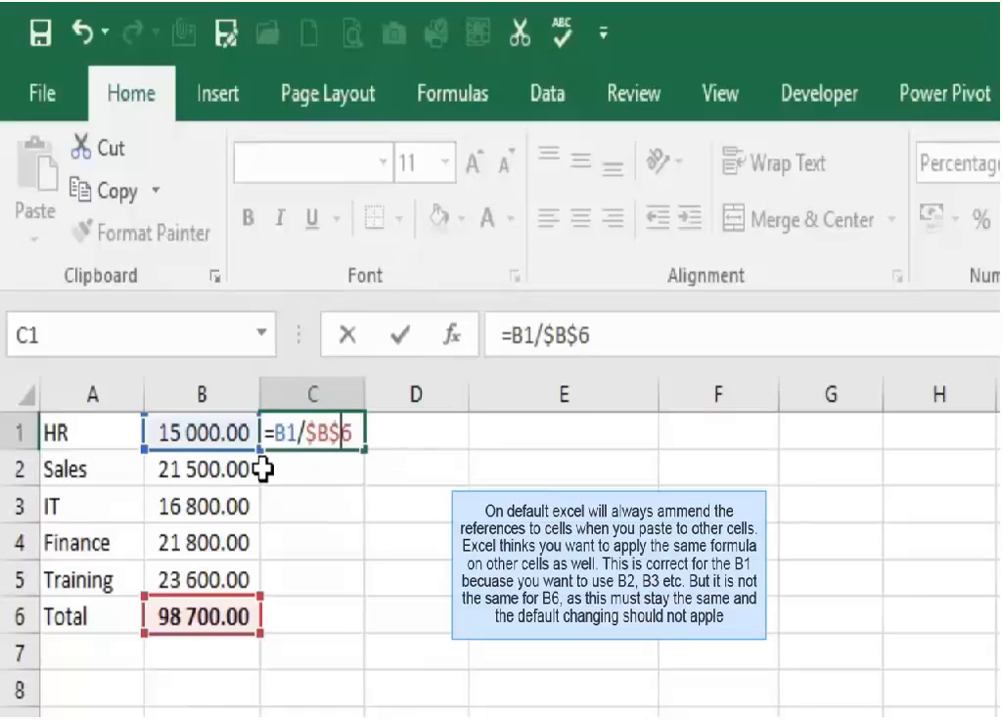
{"action": "key", "text": "Return"}
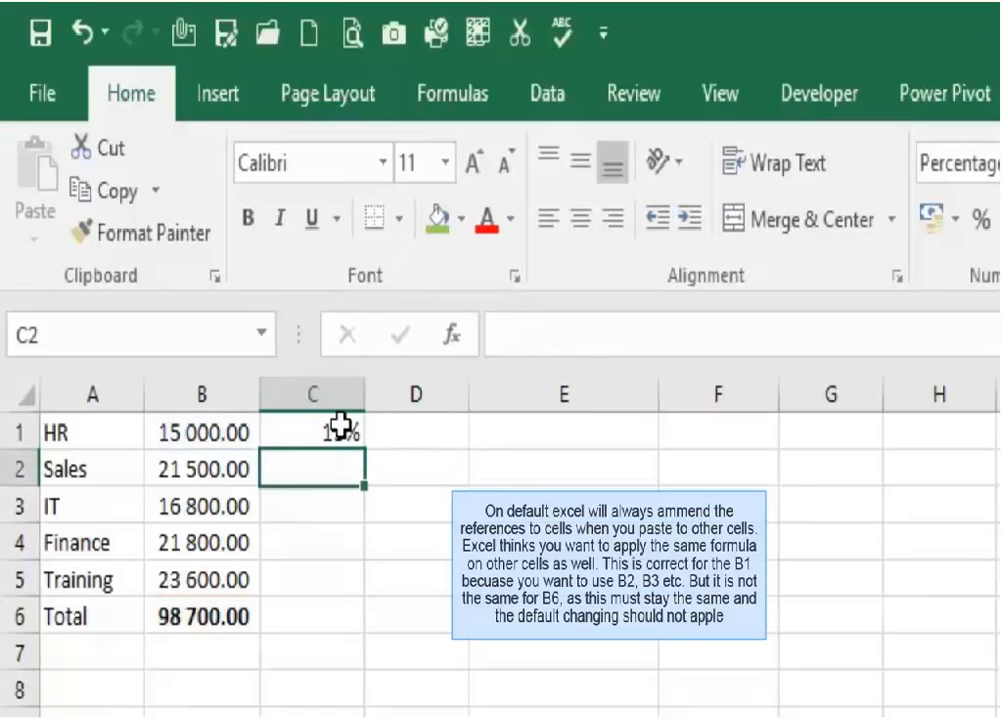
Step: Fill the fixed-reference share formula from C1 down through C6 and check the formulas in C1, C2 and C3
{"action": "left_click", "coordinate": [342, 428]}
{"action": "left_click_drag", "start_coordinate": [366, 459], "coordinate": [338, 645]}
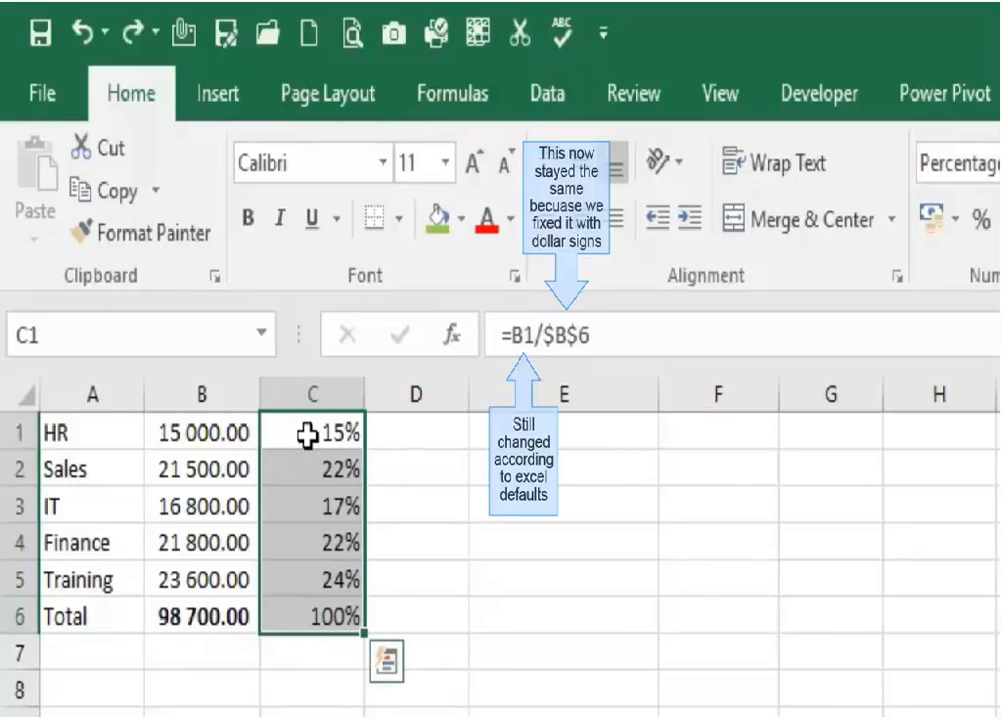
{"action": "left_click", "coordinate": [310, 436]}
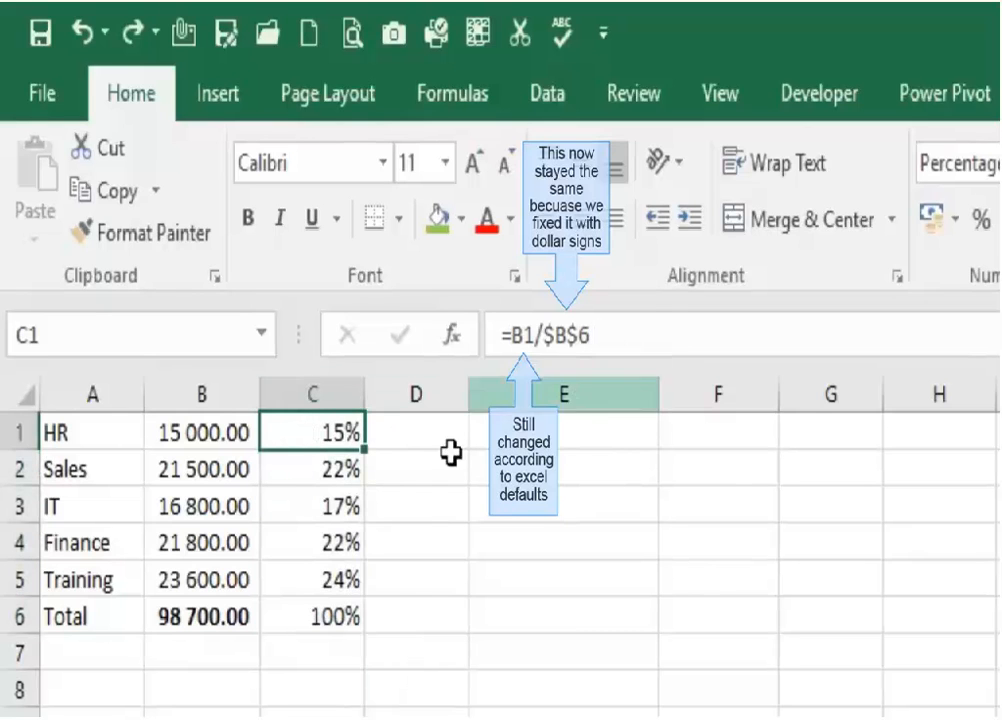
{"action": "left_click", "coordinate": [340, 474]}
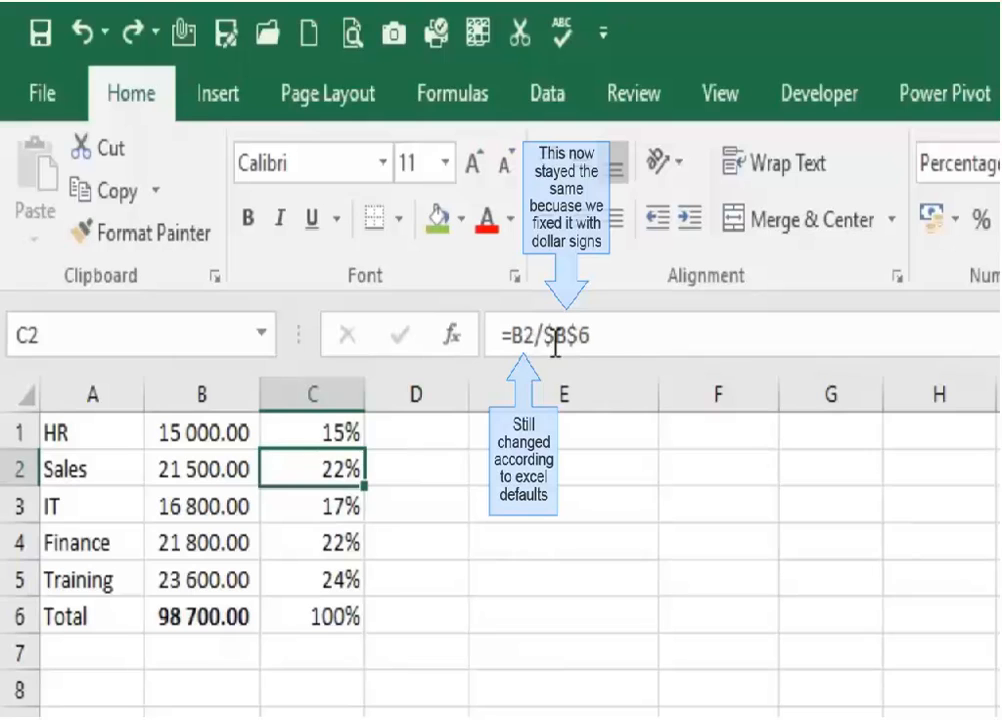
{"action": "left_click", "coordinate": [314, 507]}
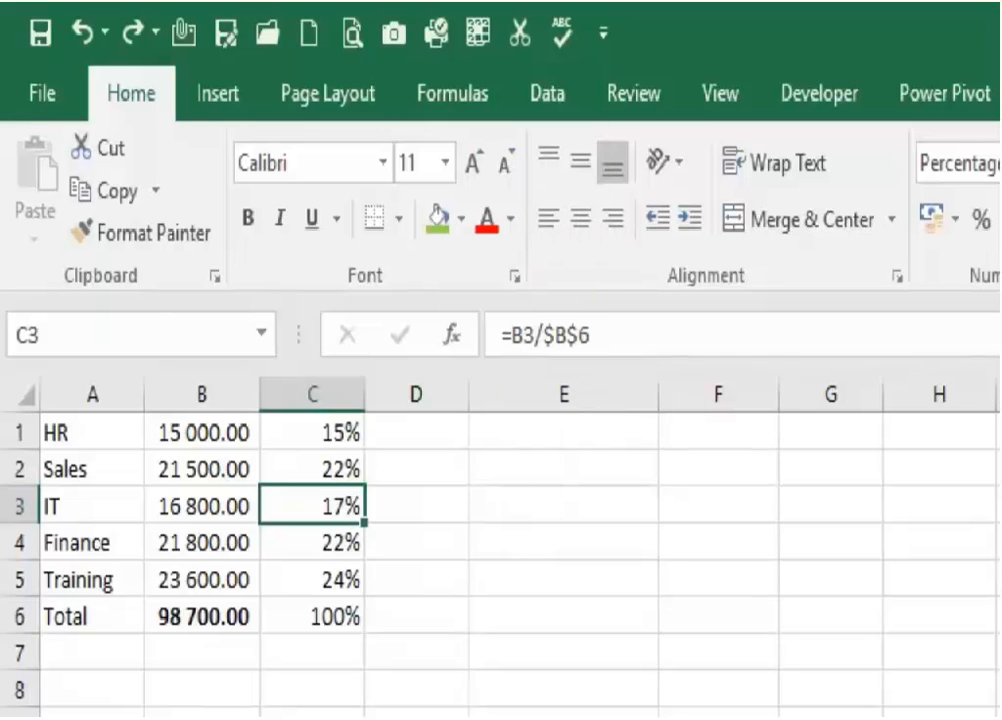
Step: Enter the formula =A21*B20 in B21 to multiply the 1000 amount by the Jan percentage
{"action": "left_click", "coordinate": [201, 718]}
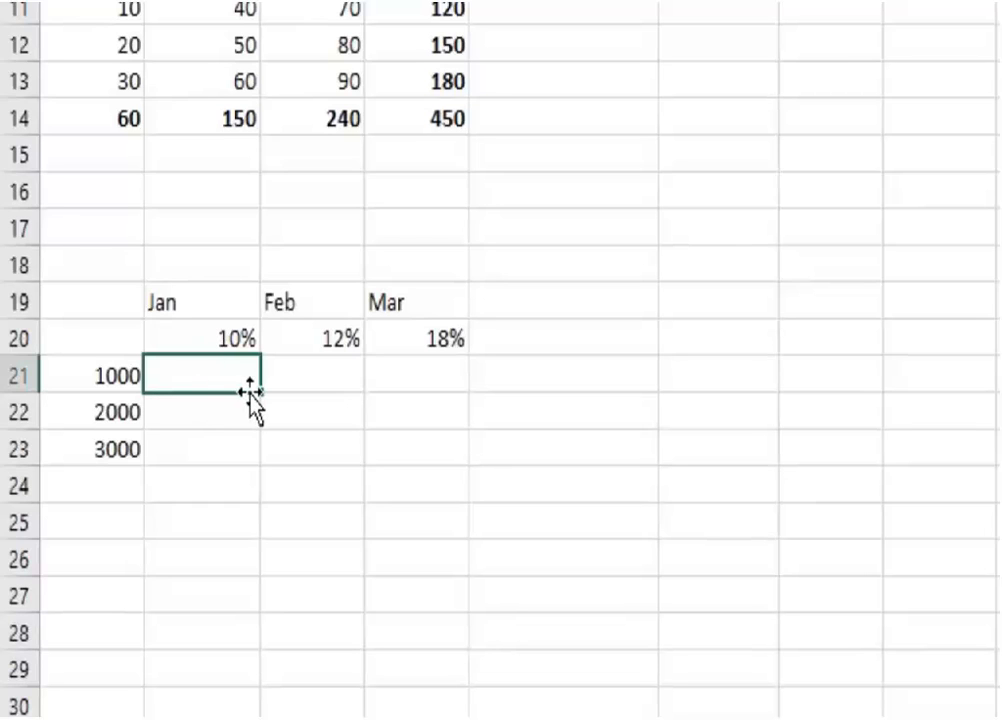
{"action": "type", "text": "="}
{"action": "left_click", "coordinate": [116, 370]}
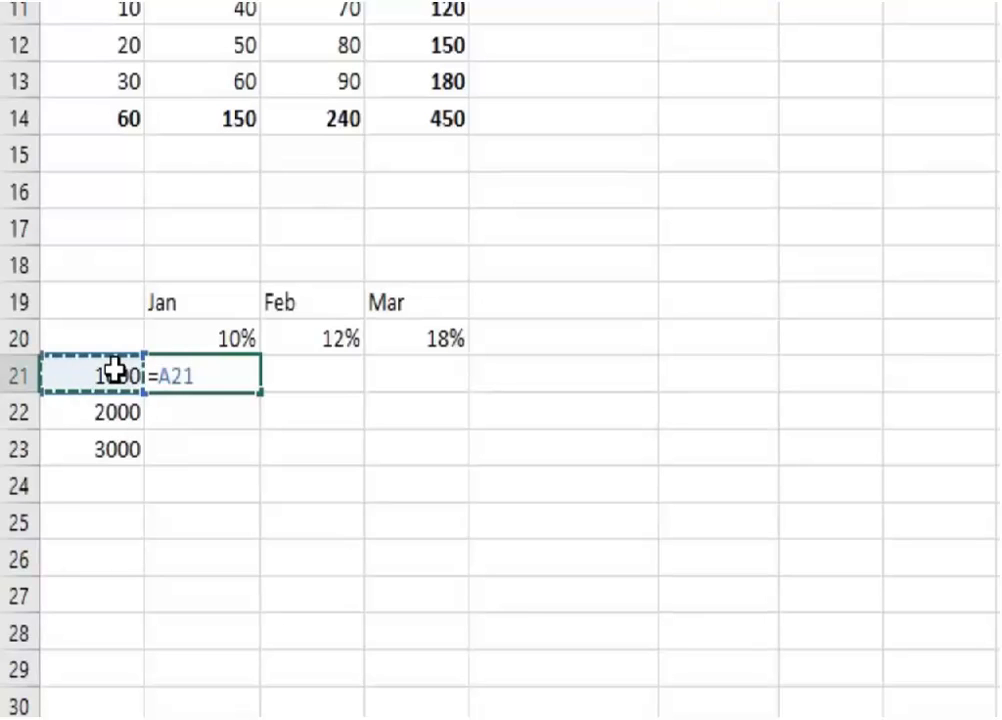
{"action": "type", "text": "*"}
{"action": "left_click", "coordinate": [207, 336]}
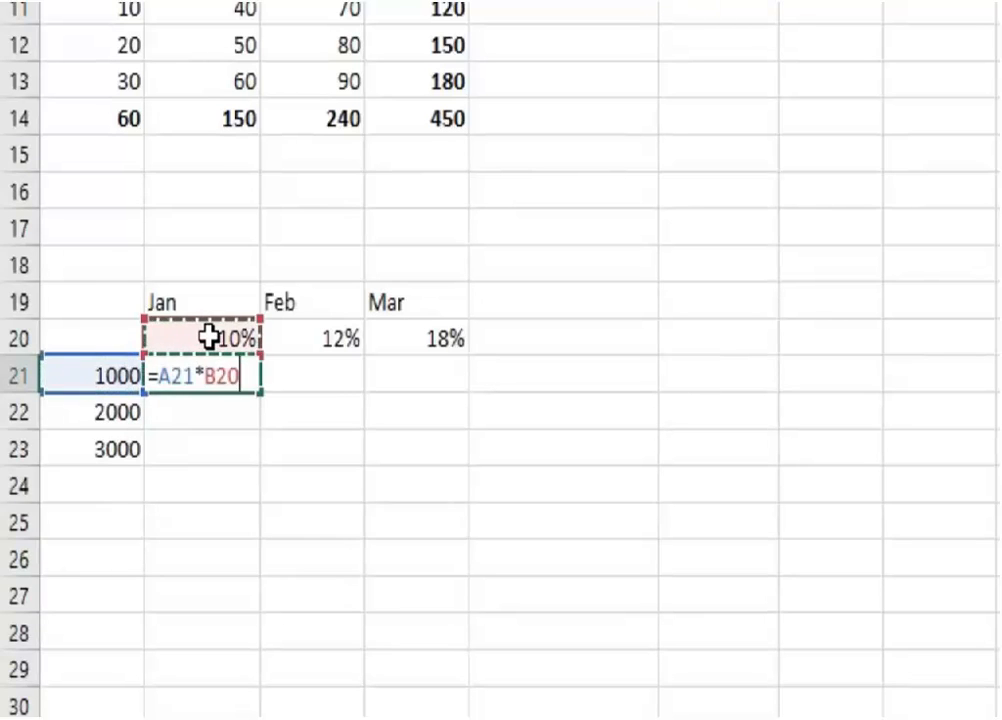
{"action": "key", "text": "Return"}
Step: Fill the relative formula from B21 down through B23 and check the copies in B22 and B23
{"action": "left_click", "coordinate": [234, 376]}
{"action": "left_click_drag", "start_coordinate": [258, 390], "coordinate": [257, 472]}
{"action": "left_click", "coordinate": [232, 410]}
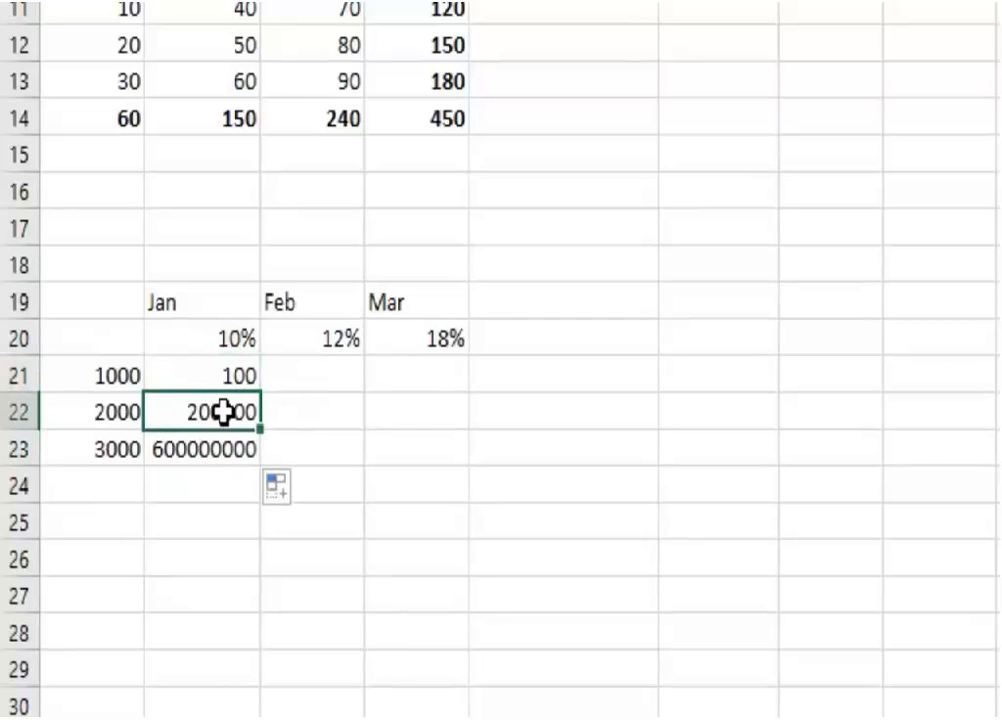
{"action": "double_click", "coordinate": [222, 410]}
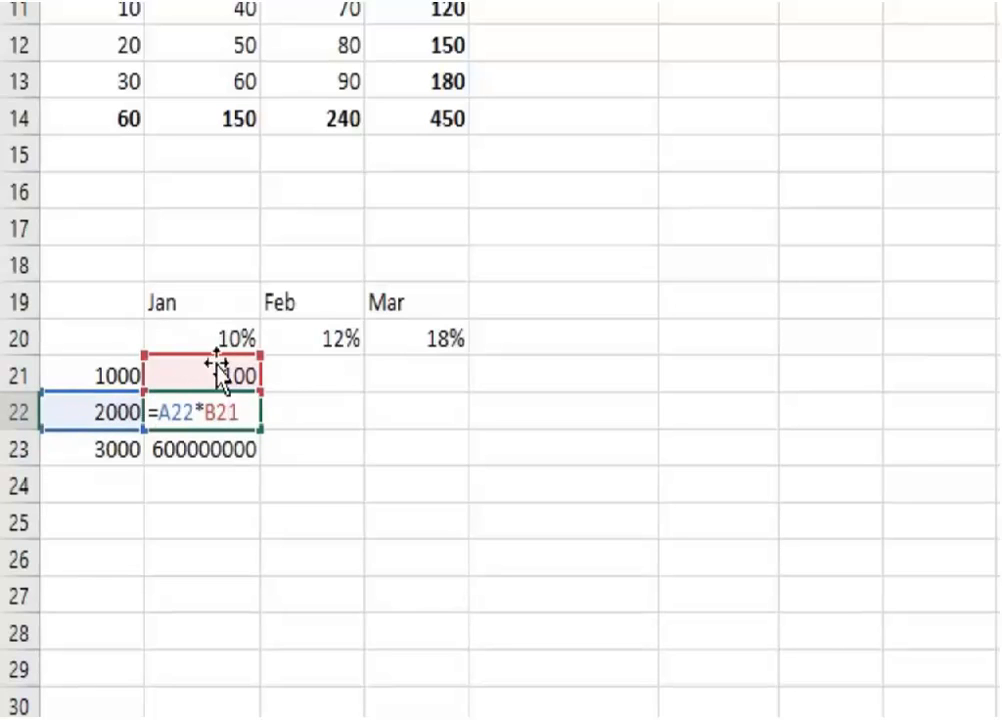
{"action": "key", "text": "Escape"}
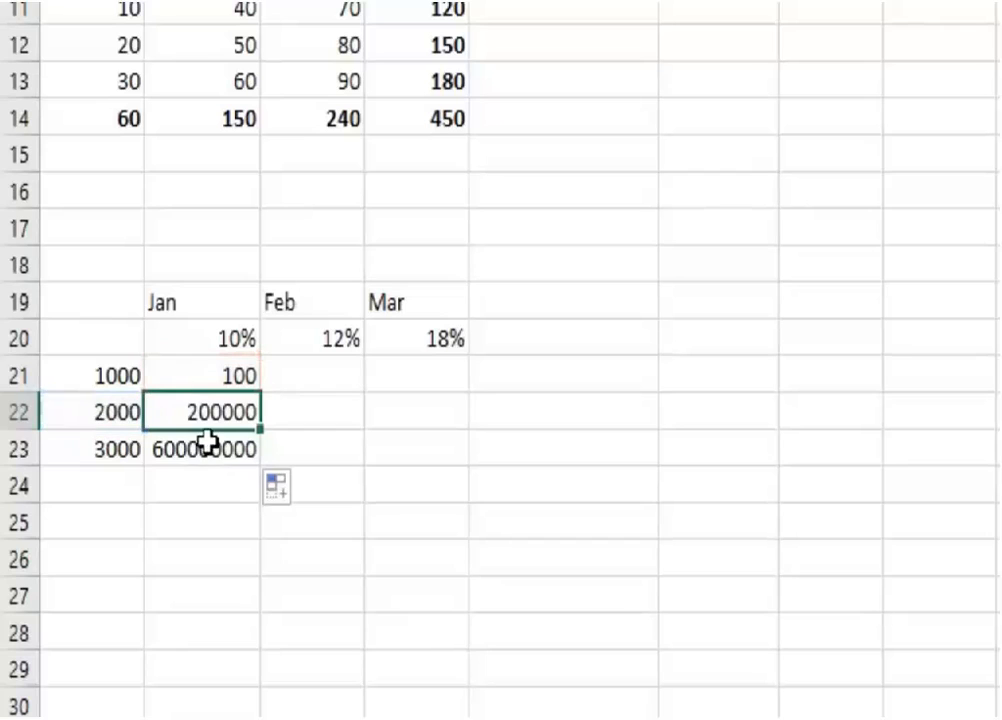
{"action": "double_click", "coordinate": [207, 442]}
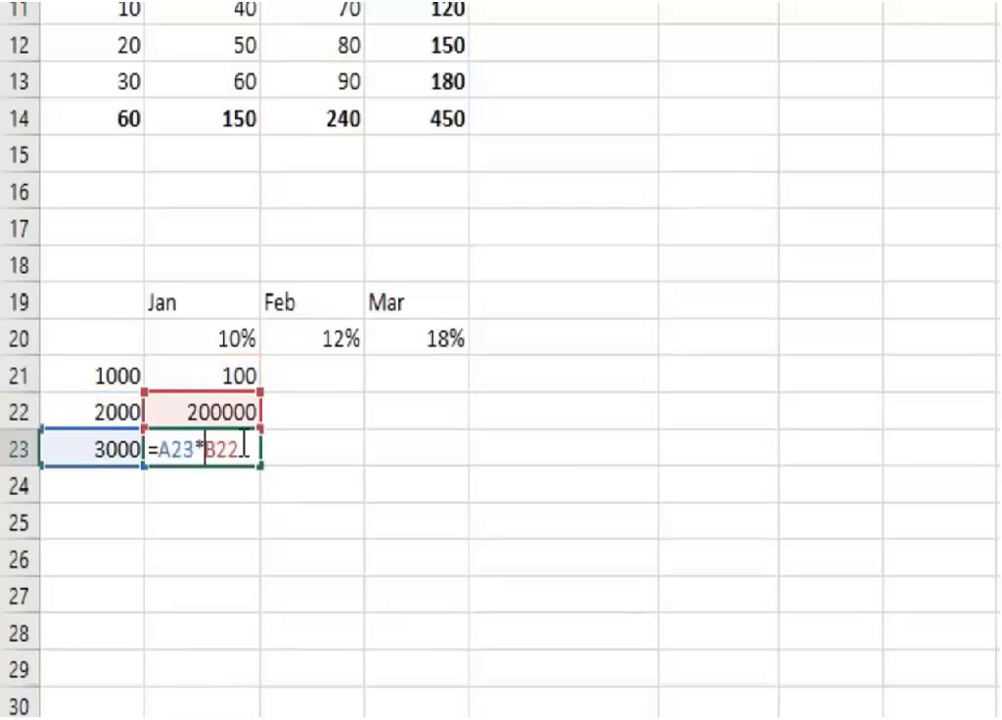
{"action": "key", "text": "Left"}
{"action": "key", "text": "Left"}
{"action": "key", "text": "Left"}
{"action": "key", "text": "ctrl+Return"}
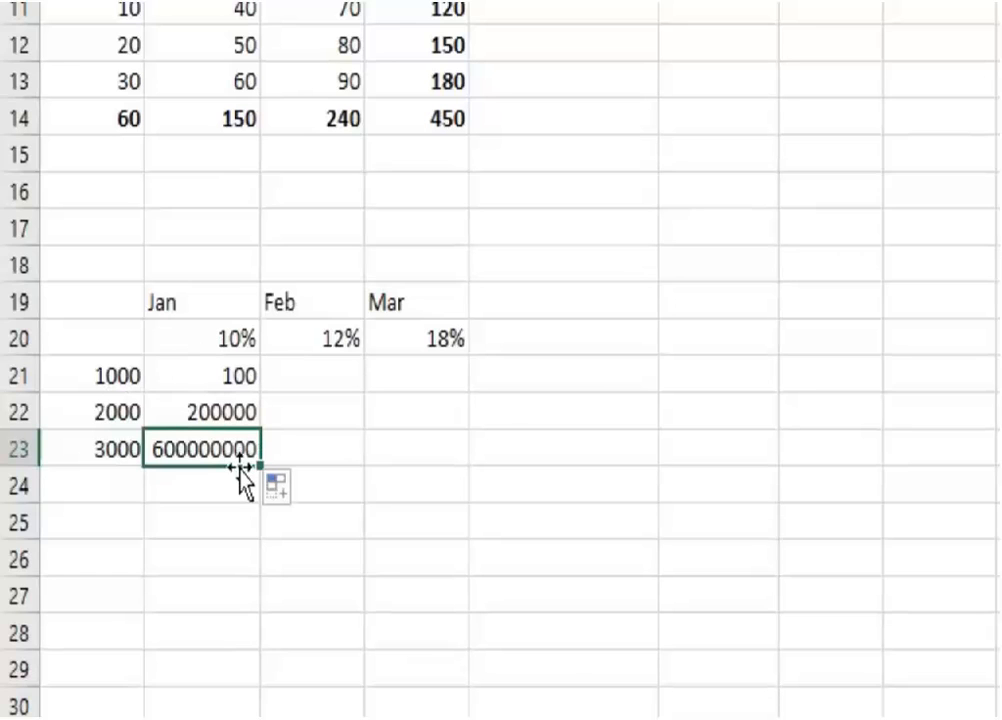
Step: Fill the B21 formula across through D21 and check the references in B21, C21 and D21
{"action": "left_click", "coordinate": [242, 385]}
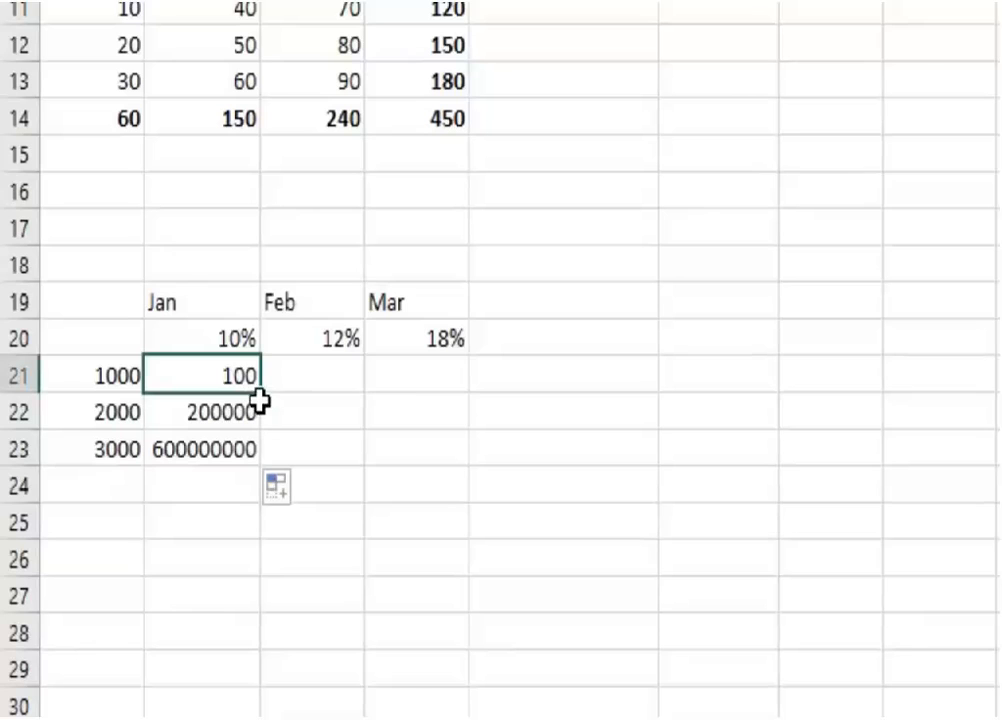
{"action": "left_click_drag", "start_coordinate": [260, 392], "coordinate": [494, 396]}
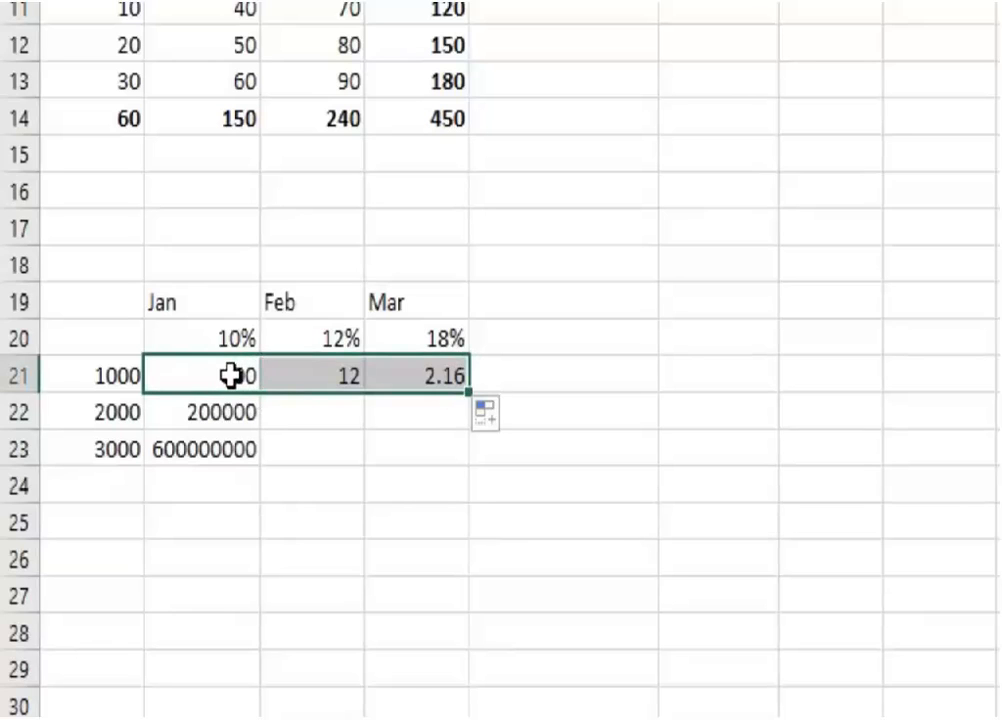
{"action": "double_click", "coordinate": [233, 376]}
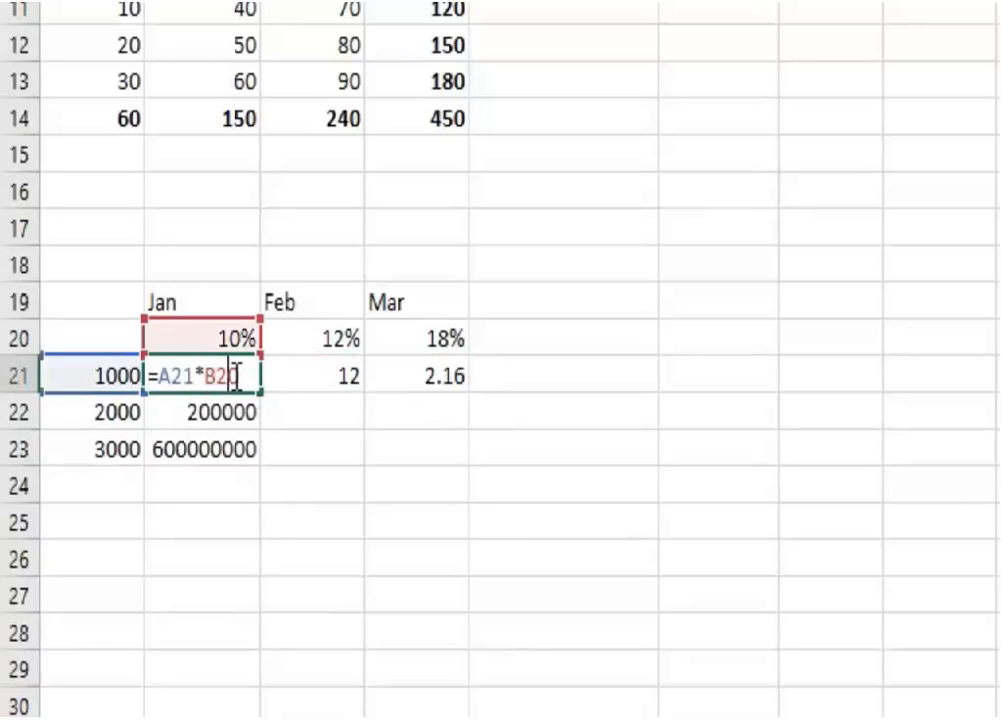
{"action": "key", "text": "Escape"}
{"action": "double_click", "coordinate": [327, 372]}
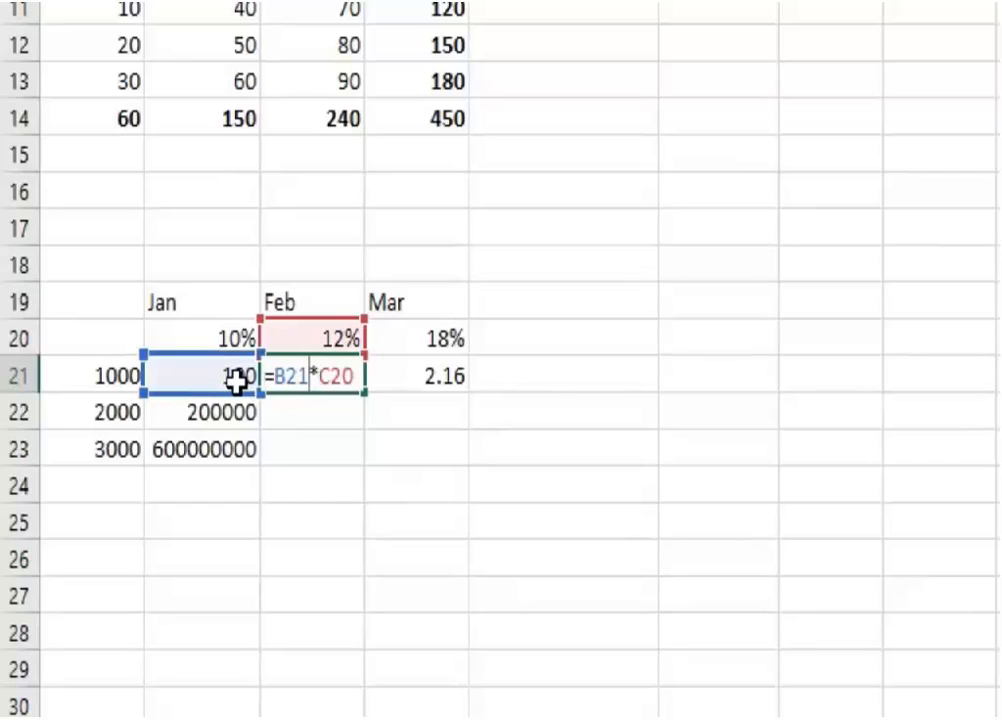
{"action": "left_click", "coordinate": [309, 378]}
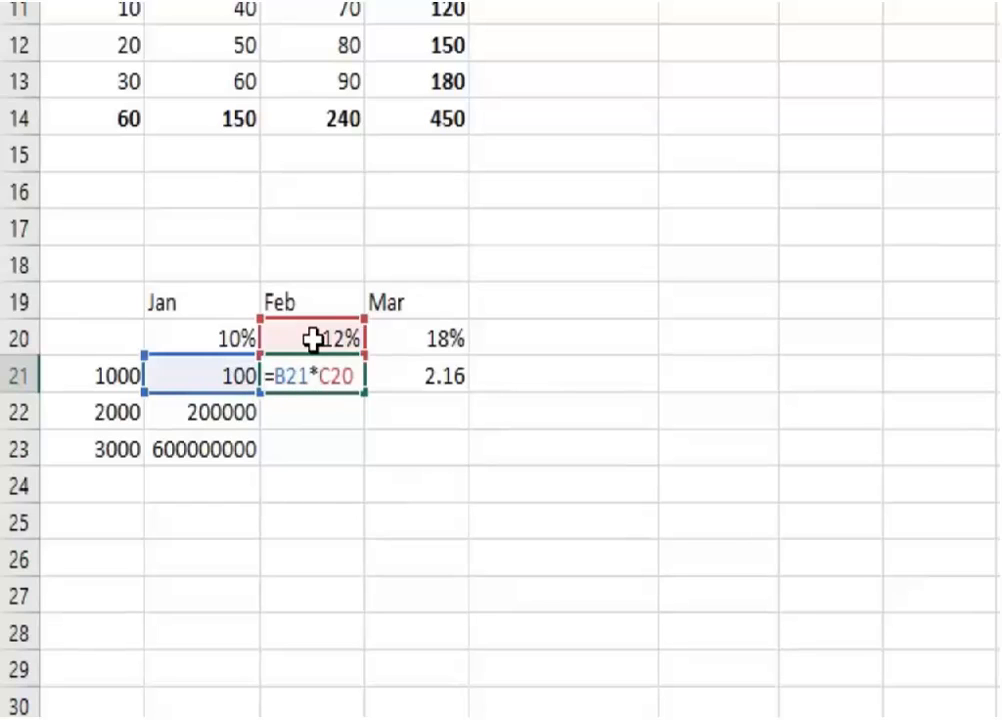
{"action": "key", "text": "Escape"}
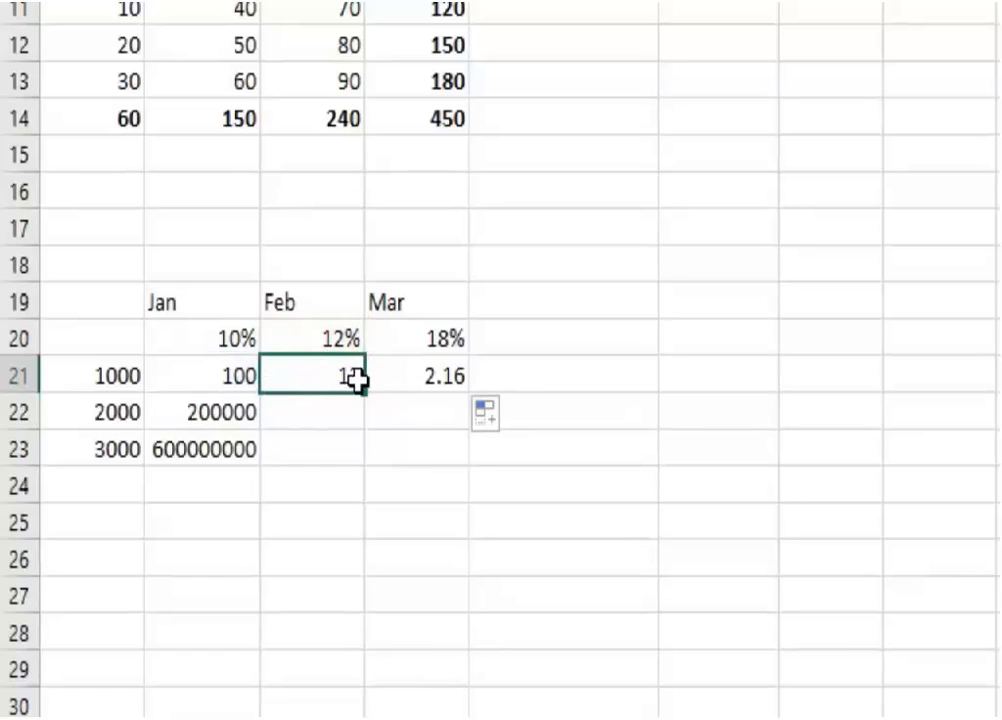
{"action": "double_click", "coordinate": [400, 378]}
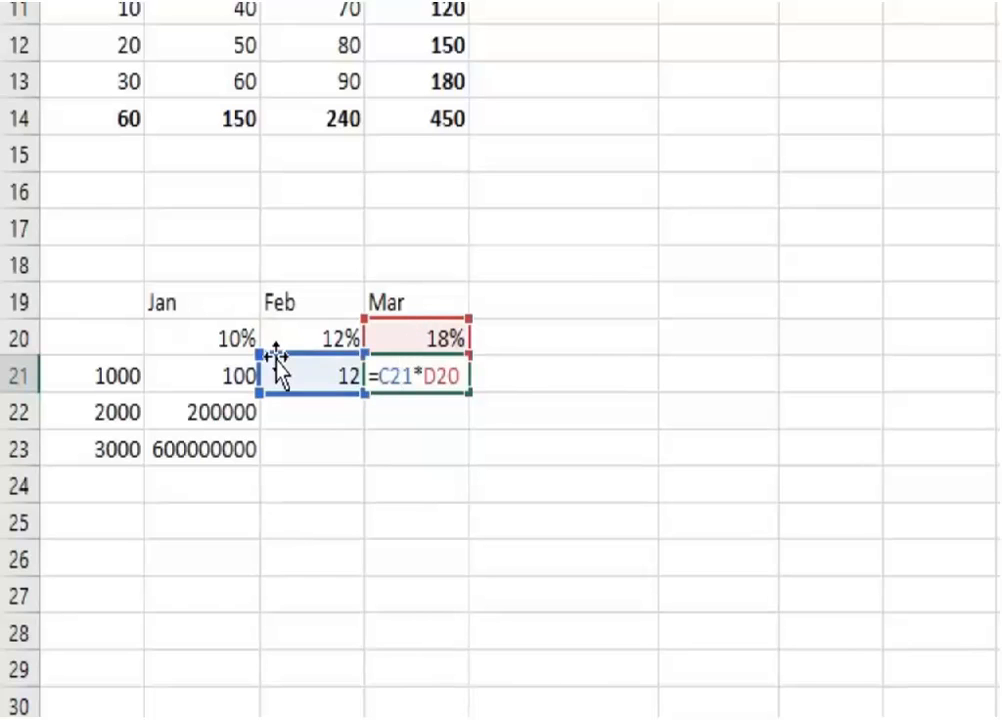
{"action": "key", "text": "Escape"}
Step: Clear the trial formulas from B21:D23 and select B21
{"action": "left_click_drag", "start_coordinate": [229, 385], "coordinate": [447, 454]}
{"action": "key", "text": "Delete"}
{"action": "left_click", "coordinate": [205, 367]}
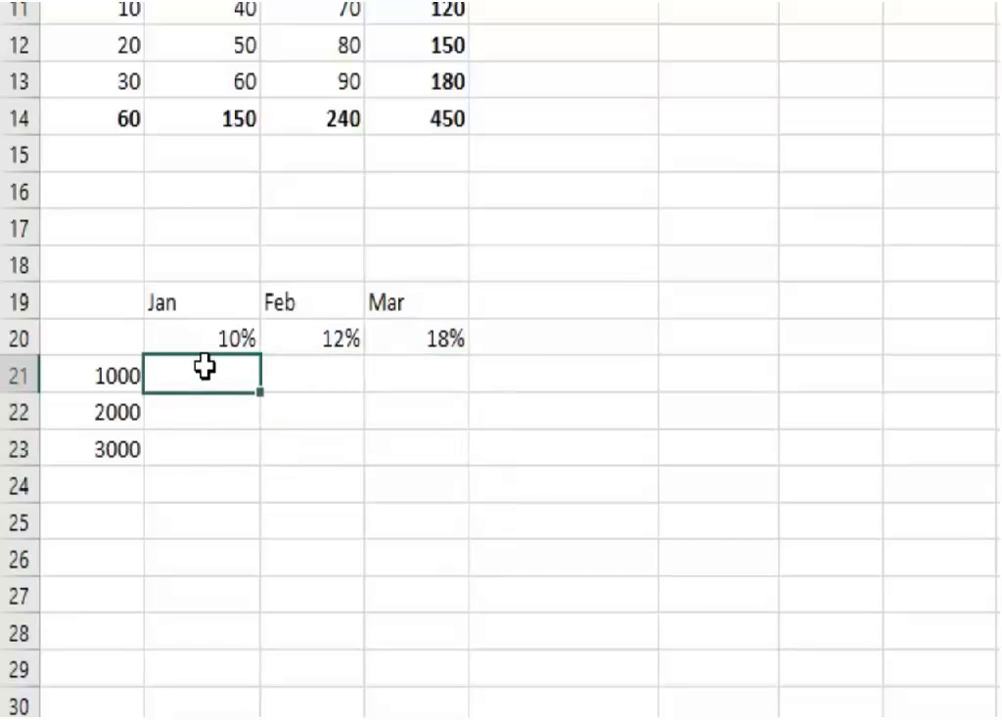
Step: Enter the mixed-reference formula =$A21*B$20 in B21, locking column A and row 20
{"action": "type", "text": "="}
{"action": "left_click", "coordinate": [122, 373]}
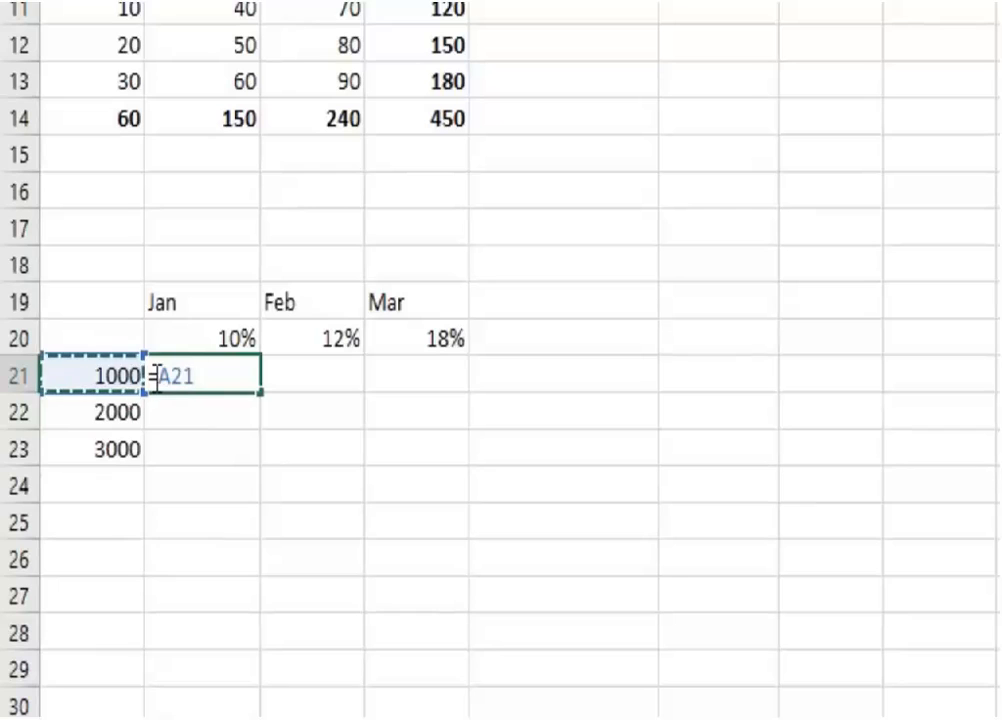
{"action": "left_click", "coordinate": [163, 375]}
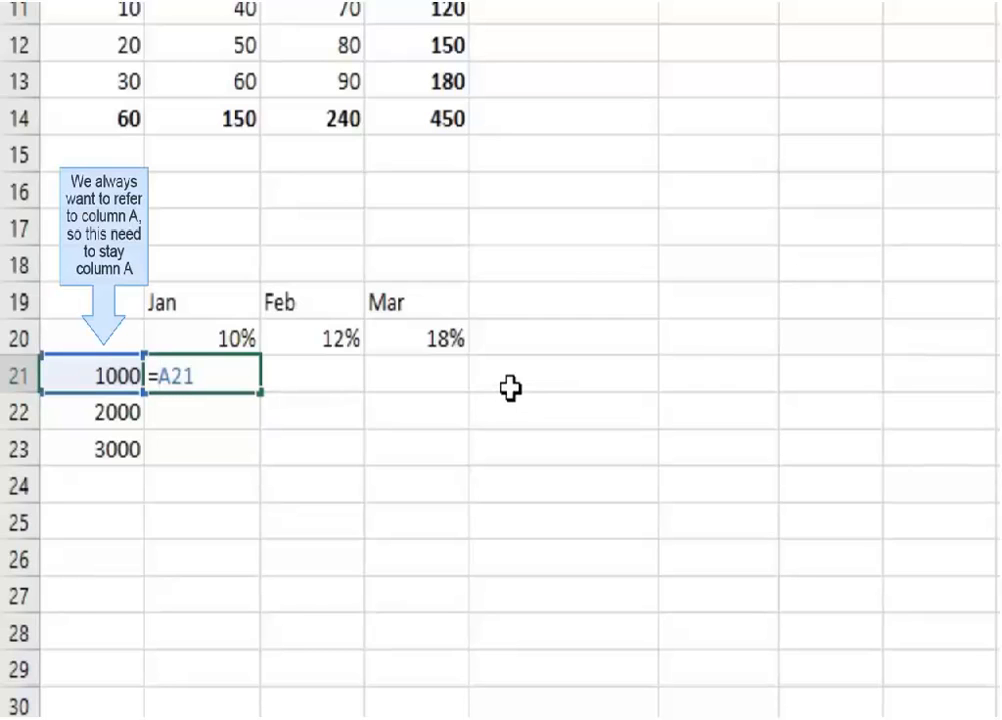
{"action": "type", "text": "$"}
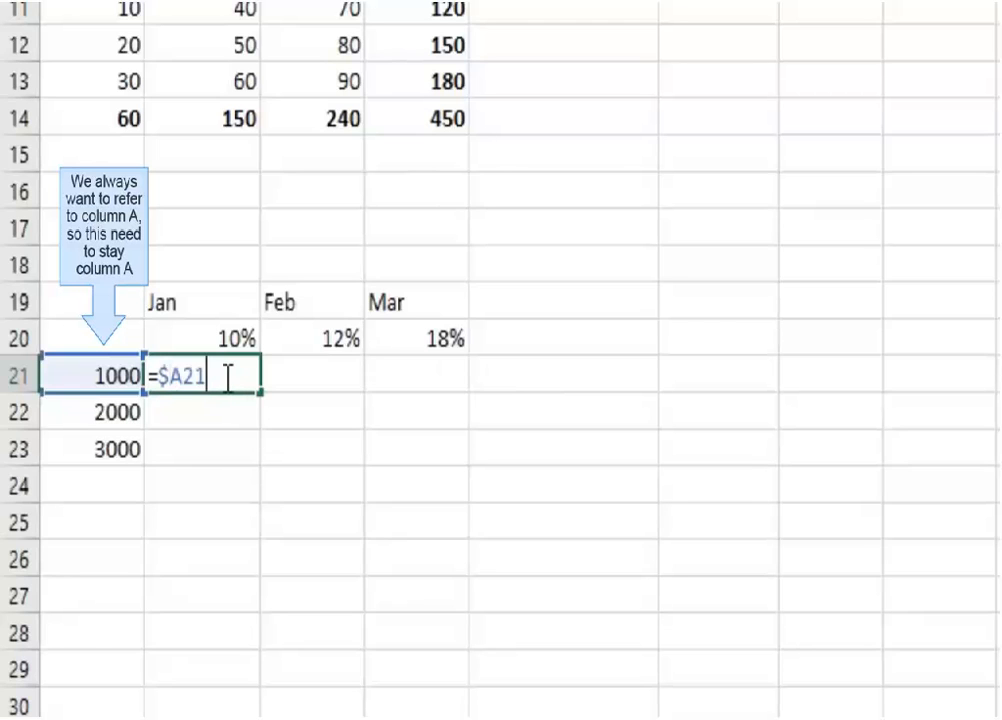
{"action": "left_click", "coordinate": [221, 338]}
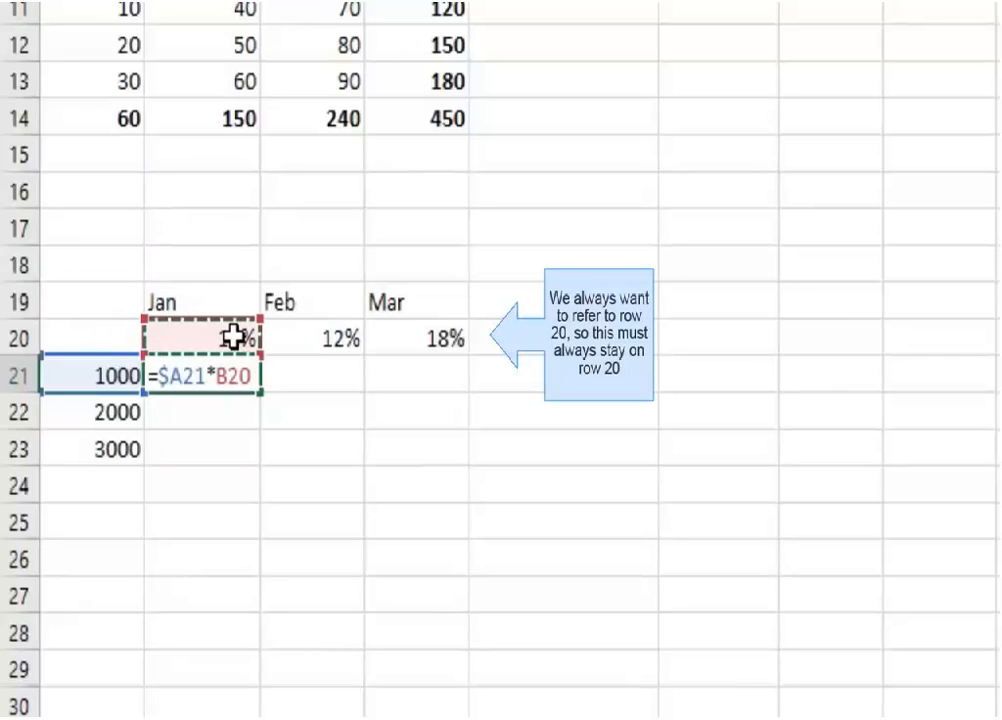
{"action": "left_click", "coordinate": [231, 376]}
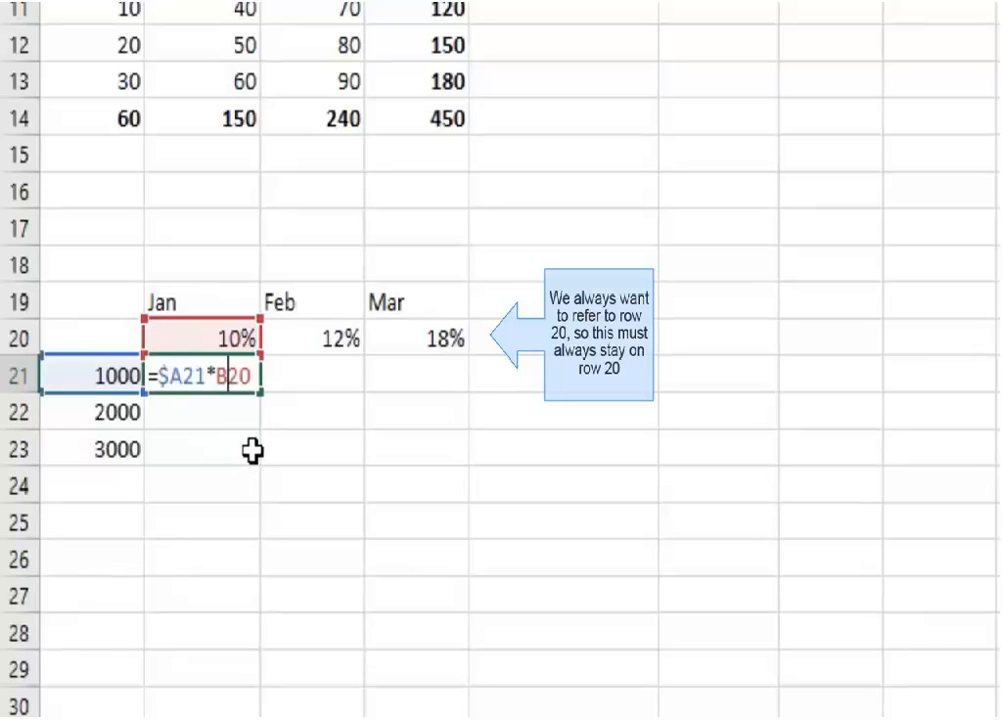
{"action": "type", "text": "$"}
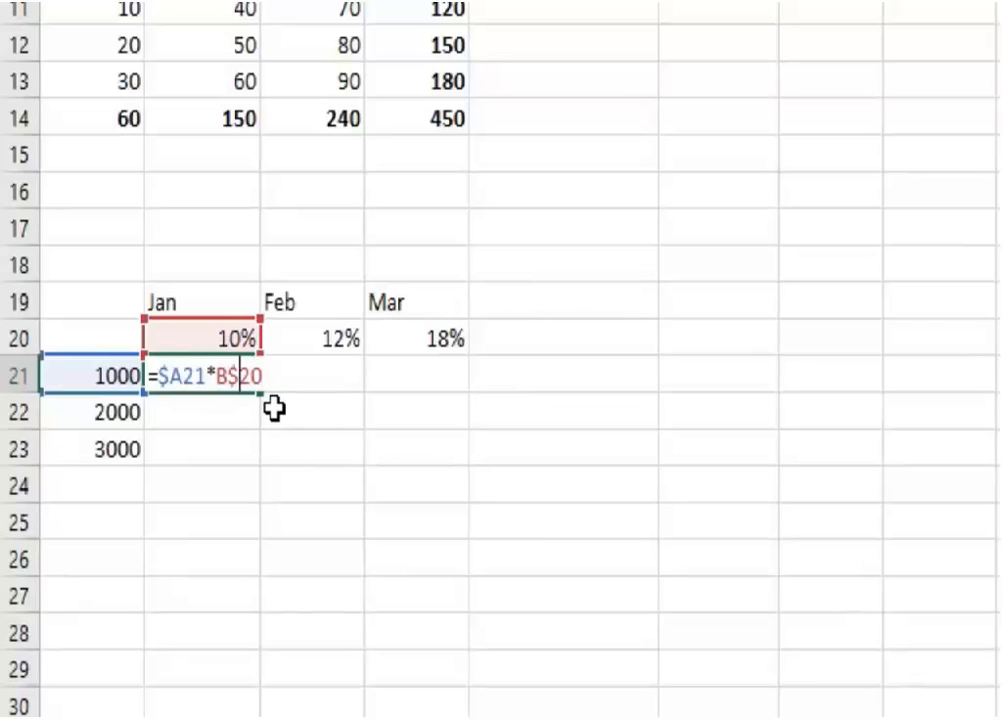
{"action": "key", "text": "Return"}
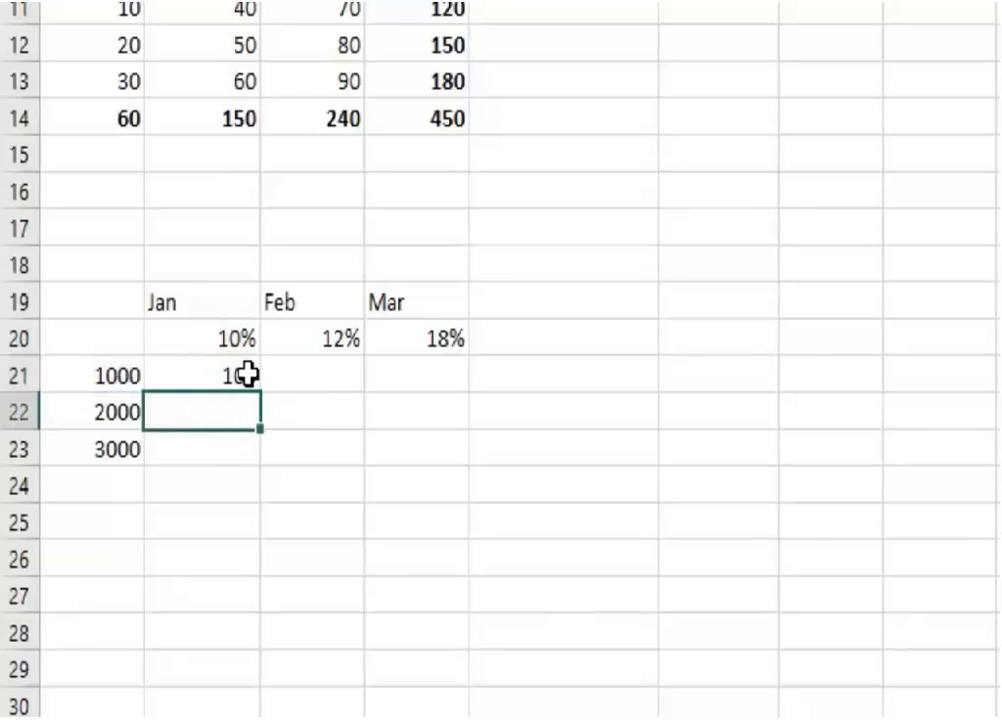
Step: Fill the mixed-reference formula from B21 down through B23 and check the copies in B22 and B23
{"action": "left_click", "coordinate": [250, 382]}
{"action": "left_click_drag", "start_coordinate": [258, 400], "coordinate": [257, 463]}
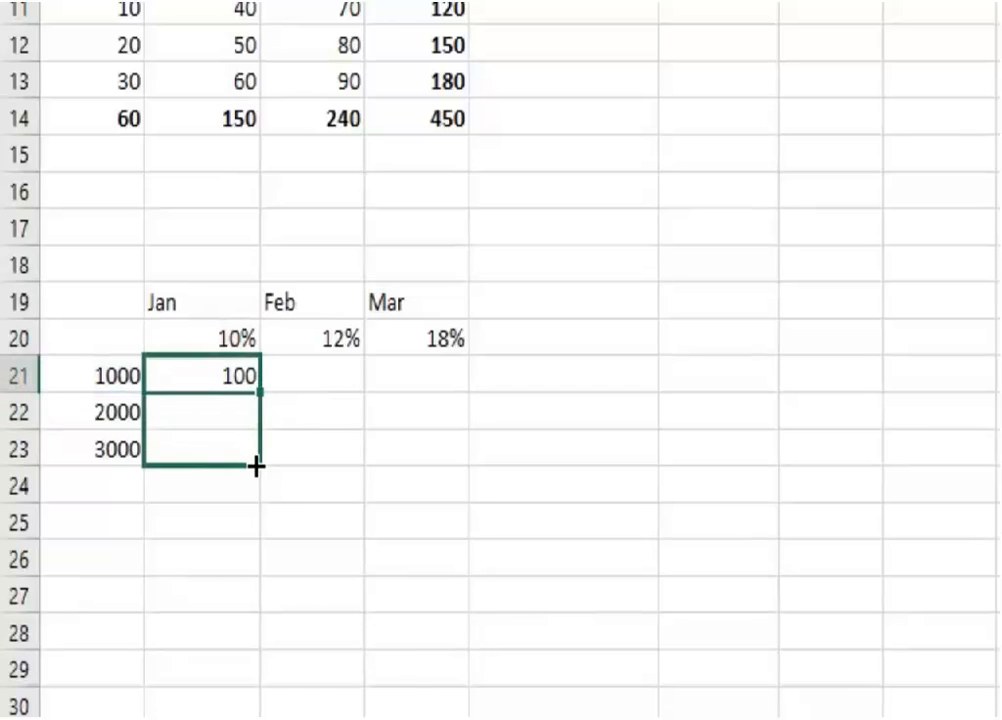
{"action": "left_click", "coordinate": [217, 418]}
{"action": "double_click", "coordinate": [220, 415]}
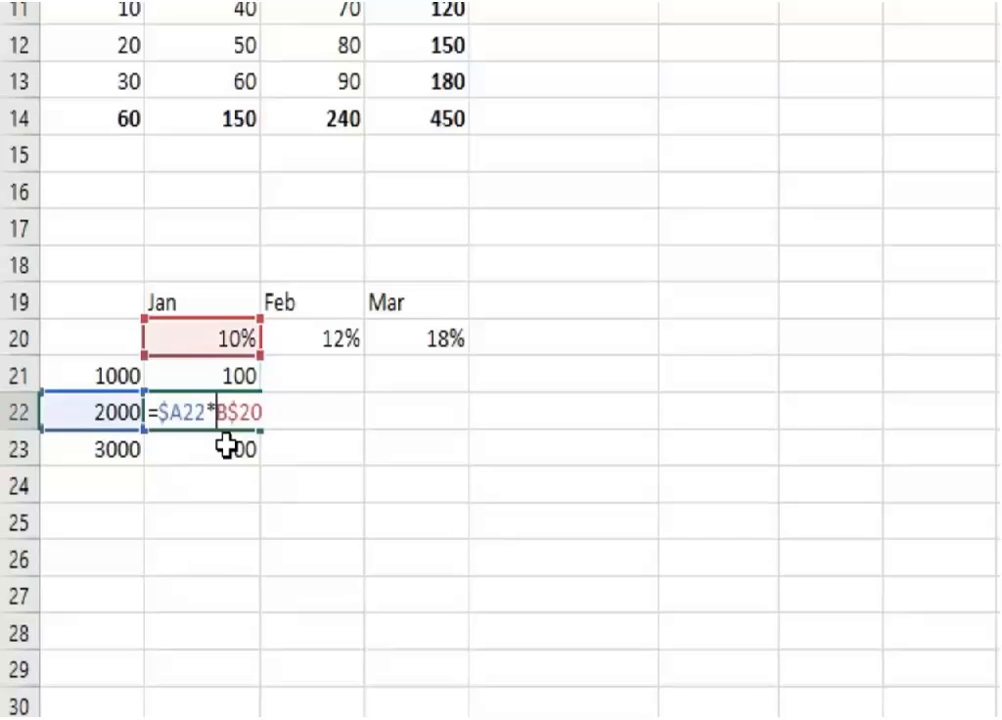
{"action": "left_click", "coordinate": [226, 447]}
{"action": "key", "text": "Escape"}
{"action": "left_click", "coordinate": [227, 448]}
{"action": "double_click", "coordinate": [228, 449]}
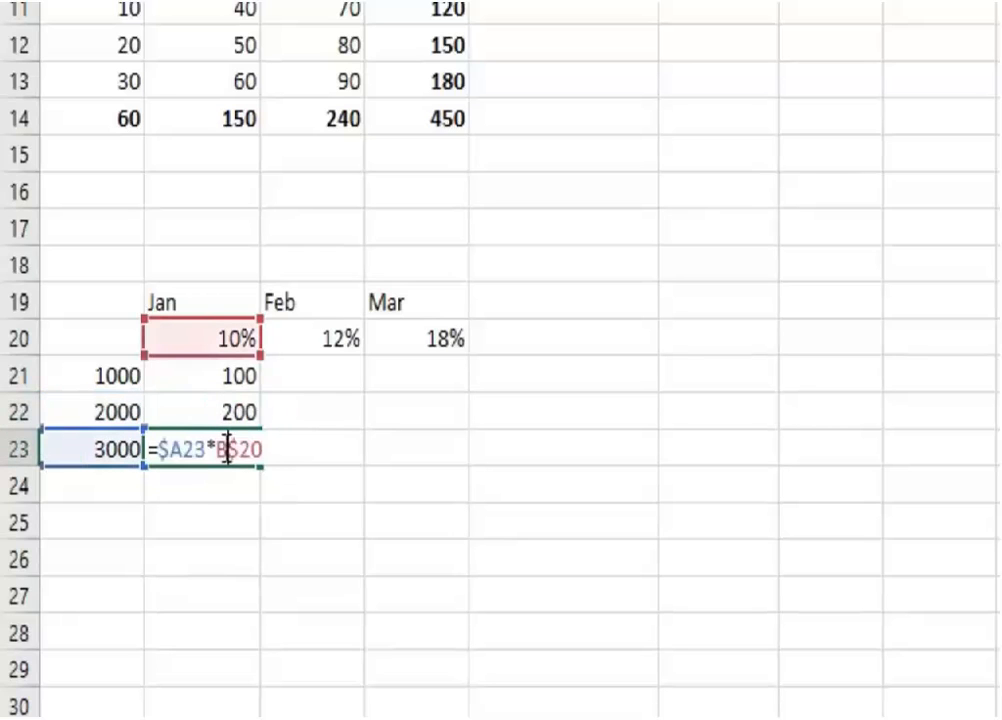
{"action": "key", "text": "ctrl+Return"}
Step: Fill the formulas in B21:B23 across through column D and check the references in C21 and D21
{"action": "left_click_drag", "start_coordinate": [241, 376], "coordinate": [441, 463]}
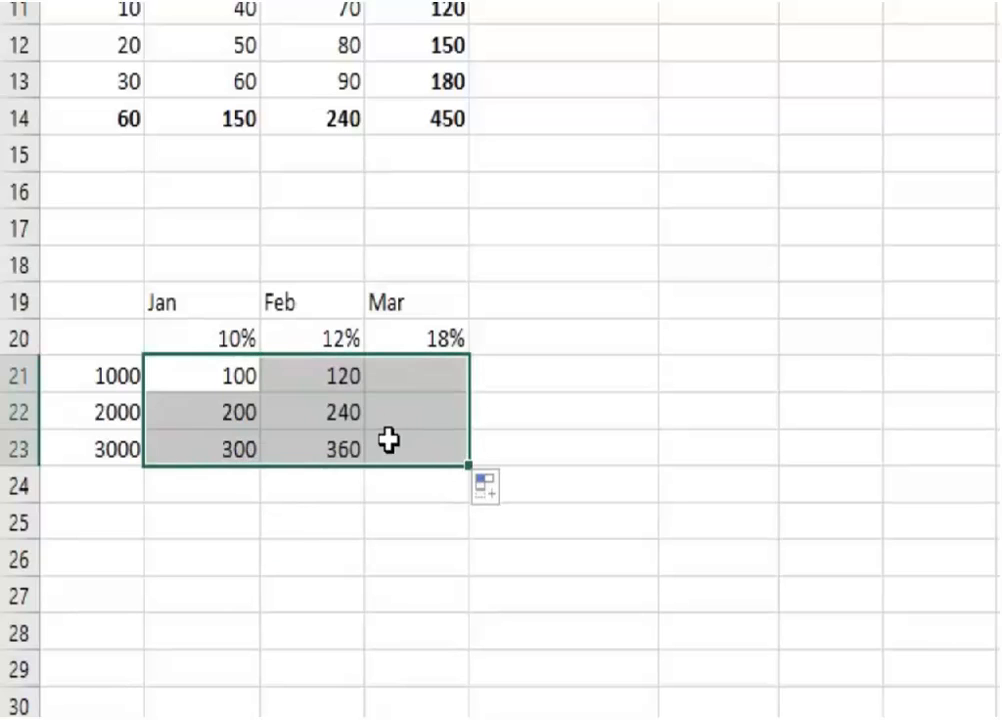
{"action": "double_click", "coordinate": [334, 372]}
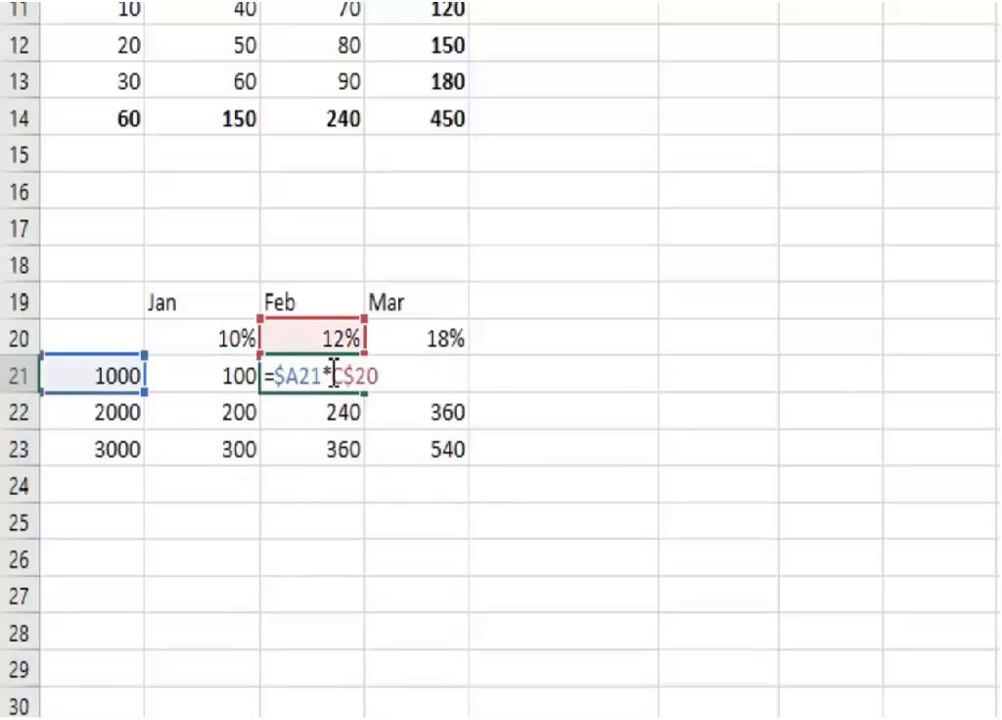
{"action": "key", "text": "Escape"}
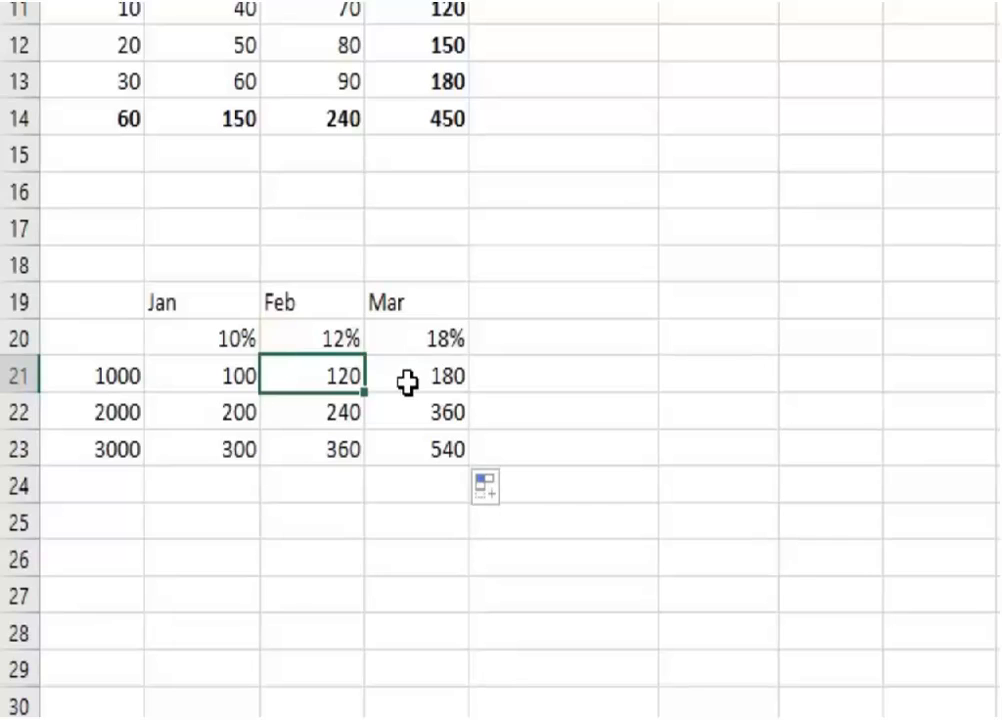
{"action": "double_click", "coordinate": [407, 377]}
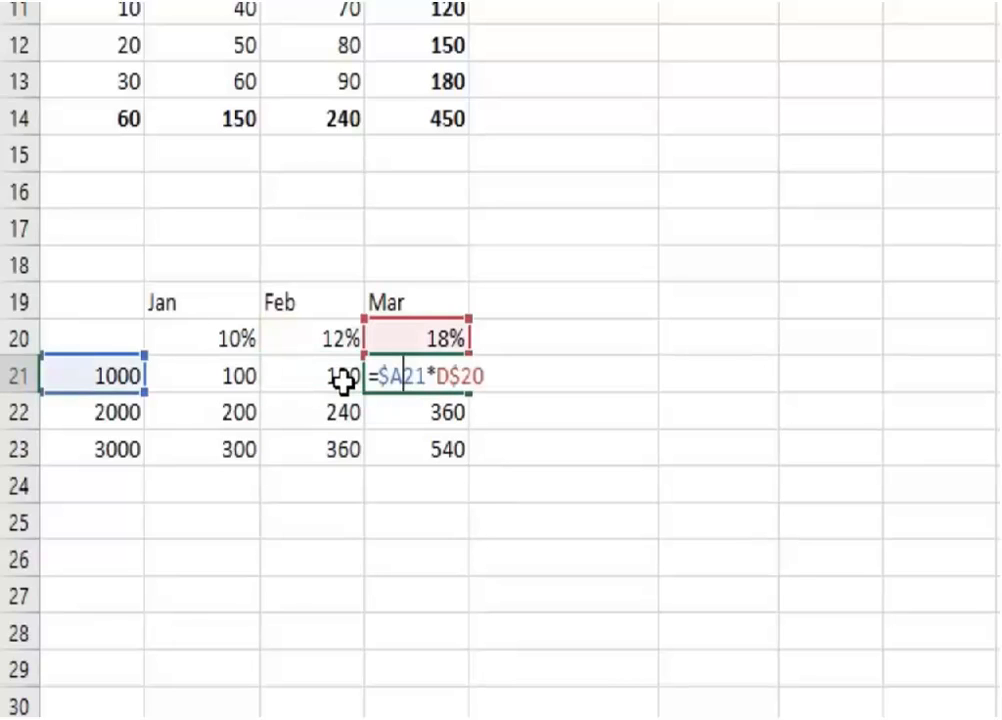
{"action": "key", "text": "Escape"}
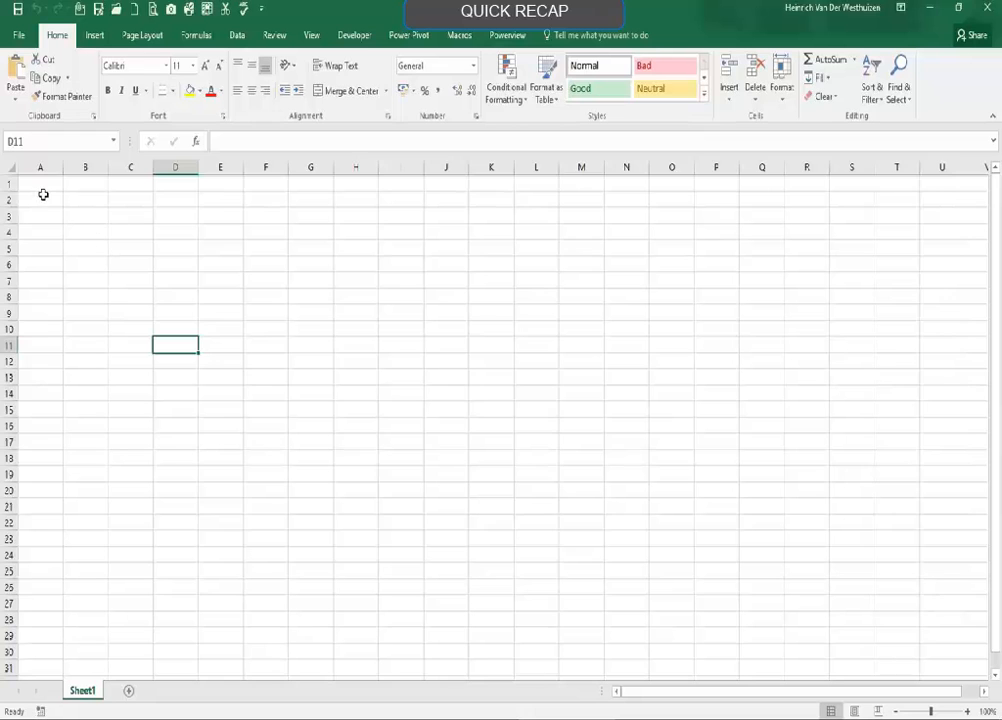
Step: Enter the numbers 30, 20, 40 and 50 in A1:A4 of the blank worksheet
{"action": "left_click", "coordinate": [41, 184]}
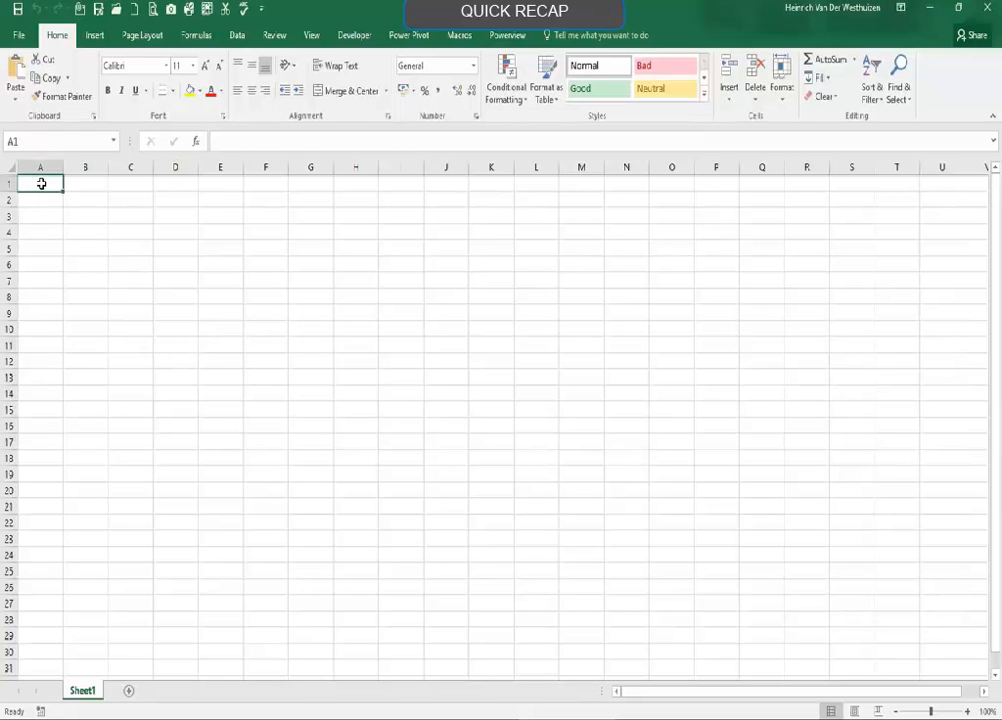
{"action": "type", "text": "30"}
{"action": "key", "text": "Return"}
{"action": "type", "text": "20"}
{"action": "key", "text": "Return"}
{"action": "type", "text": "40"}
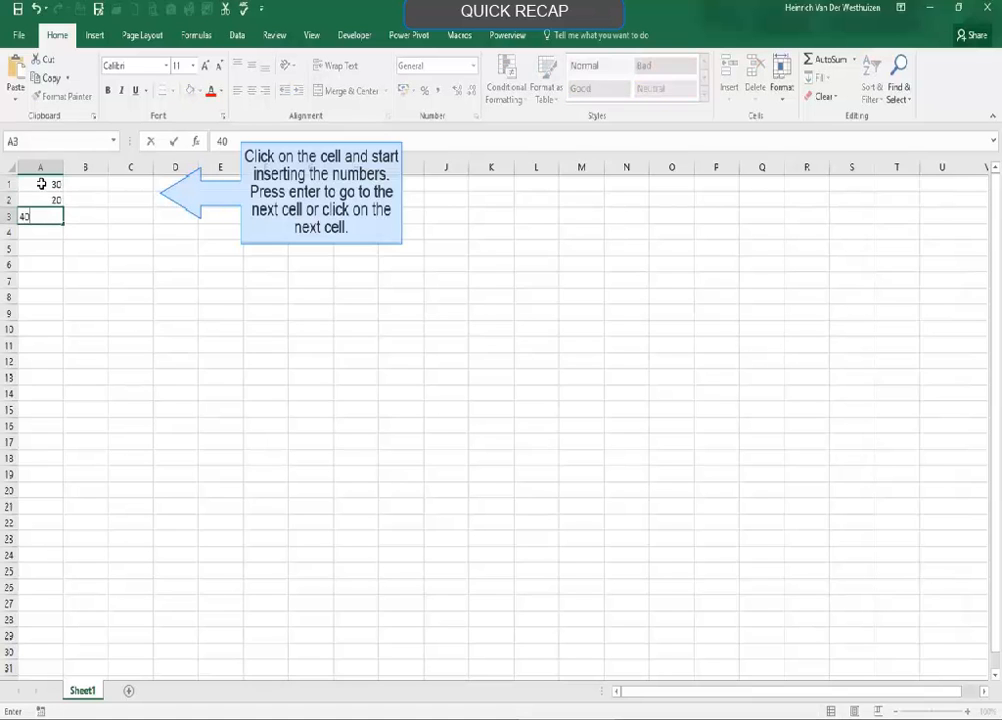
{"action": "key", "text": "Return"}
{"action": "type", "text": "50"}
{"action": "key", "text": "Tab"}
Step: Enter the numbers 10, 2, 30 and 50 in B1:B4
{"action": "key", "text": "Up"}
{"action": "key", "text": "Up"}
{"action": "key", "text": "Up"}
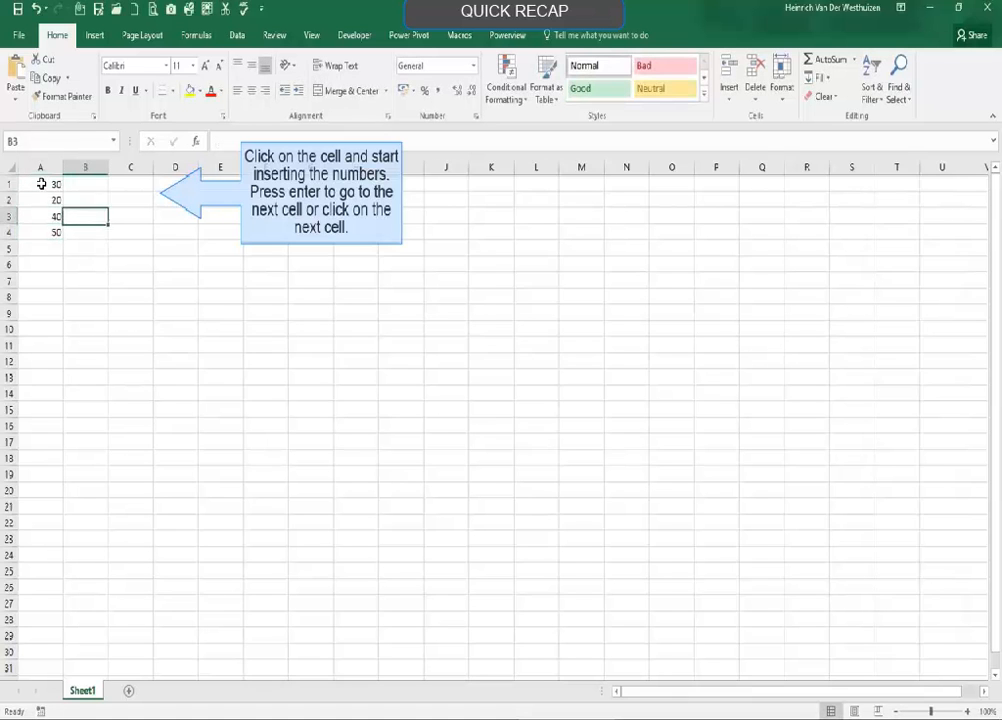
{"action": "type", "text": "10"}
{"action": "key", "text": "Return"}
{"action": "type", "text": "2"}
{"action": "key", "text": "Return"}
{"action": "type", "text": "30"}
{"action": "key", "text": "Return"}
{"action": "type", "text": "50"}
{"action": "key", "text": "Up"}
Step: Enter the numbers 1, 5, 2 and 7 in C1:C4
{"action": "key", "text": "Up"}
{"action": "key", "text": "Up"}
{"action": "key", "text": "Right"}
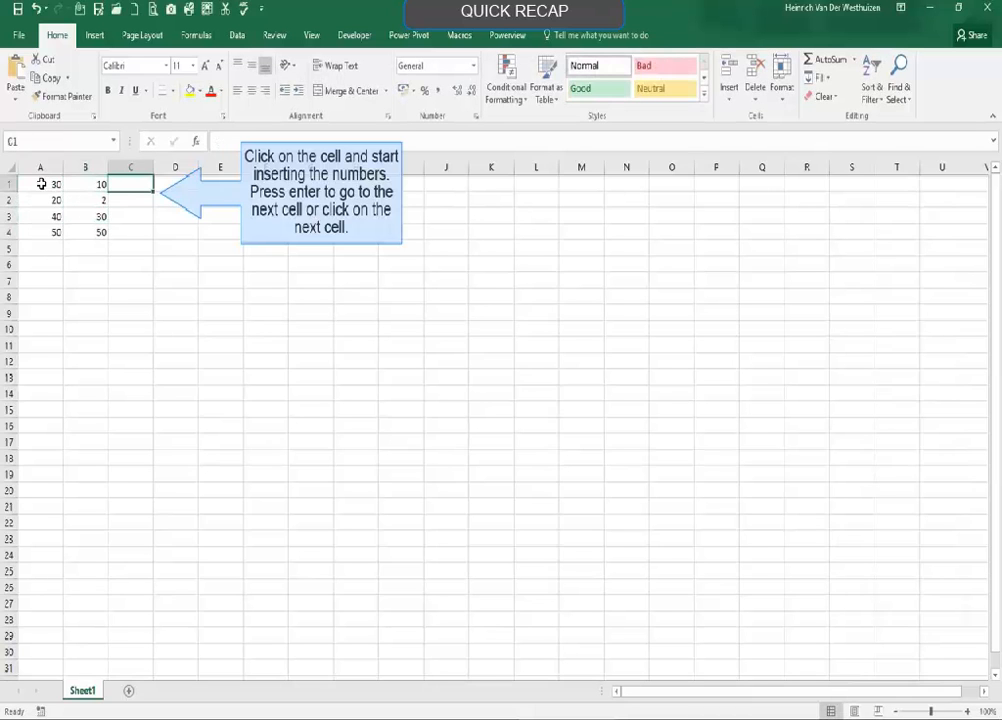
{"action": "type", "text": "1"}
{"action": "key", "text": "Return"}
{"action": "key", "text": "Down"}
{"action": "key", "text": "Down"}
{"action": "key", "text": "Up"}
{"action": "key", "text": "Up"}
{"action": "type", "text": "5"}
{"action": "key", "text": "Return"}
{"action": "type", "text": "2"}
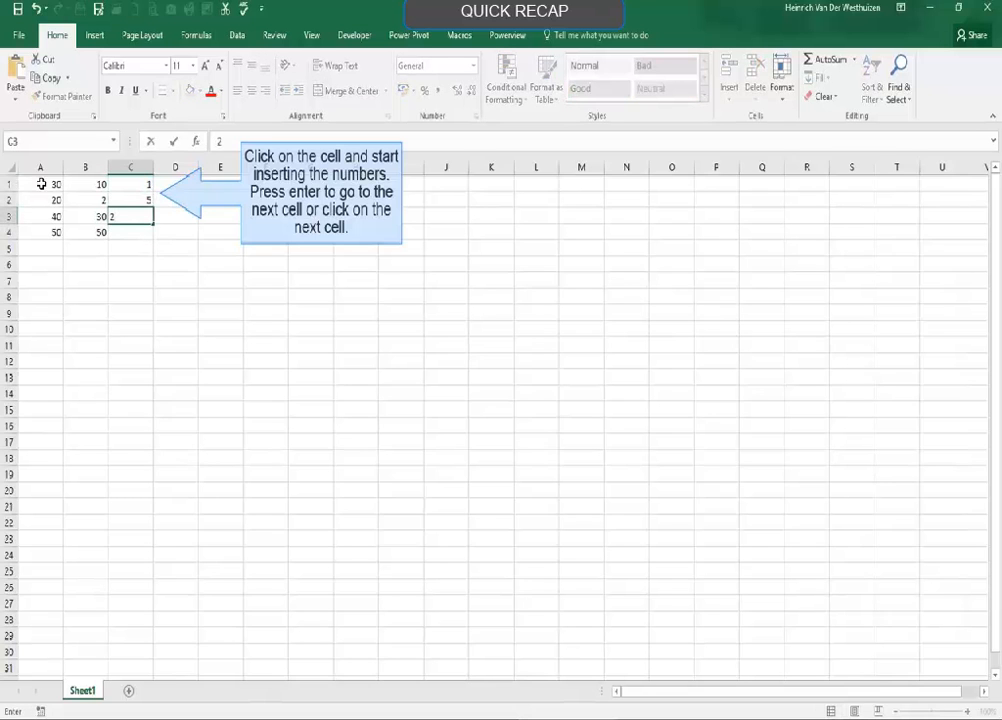
{"action": "key", "text": "Return"}
{"action": "type", "text": "7"}
Step: Total columns A, B and C in A5:C5 with AutoSum
{"action": "left_click", "coordinate": [132, 262]}
{"action": "left_click_drag", "start_coordinate": [37, 247], "coordinate": [143, 246]}
{"action": "left_click", "coordinate": [822, 60]}
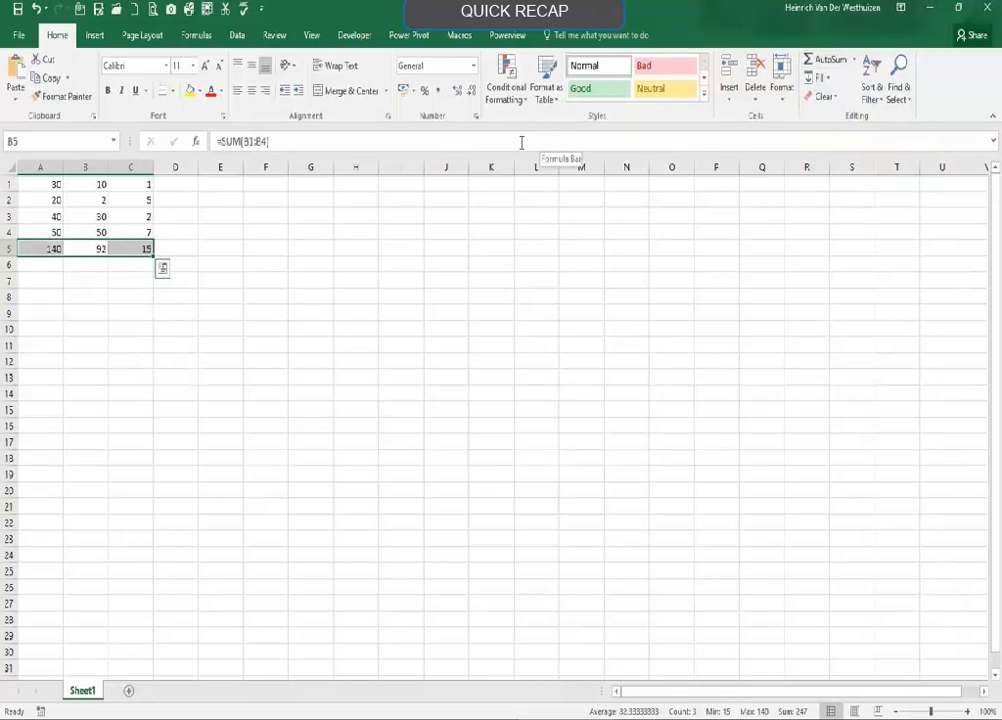
Step: Enter the formula =A5*4 in A6 to multiply the column A total
{"action": "left_click", "coordinate": [37, 265]}
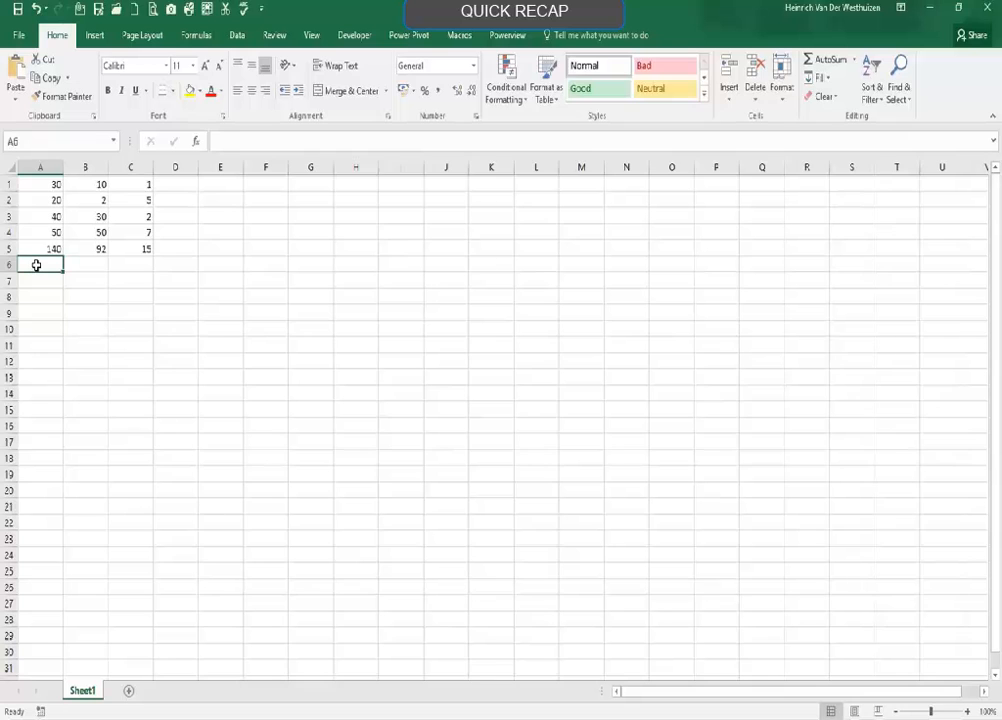
{"action": "type", "text": "="}
{"action": "key", "text": "Up"}
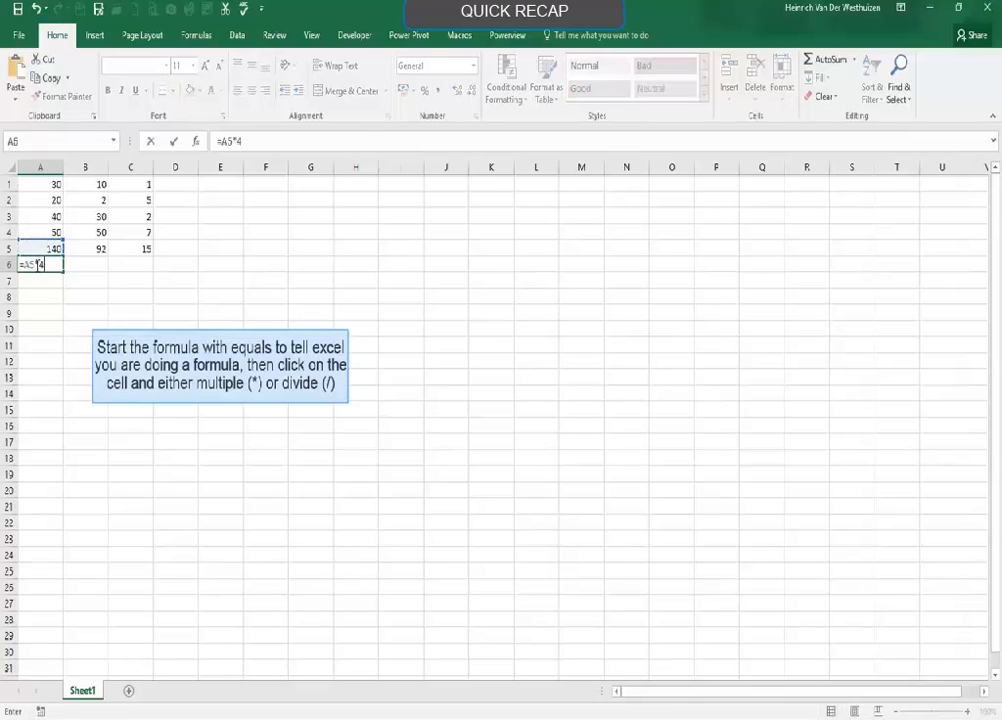
{"action": "key", "text": "Return"}
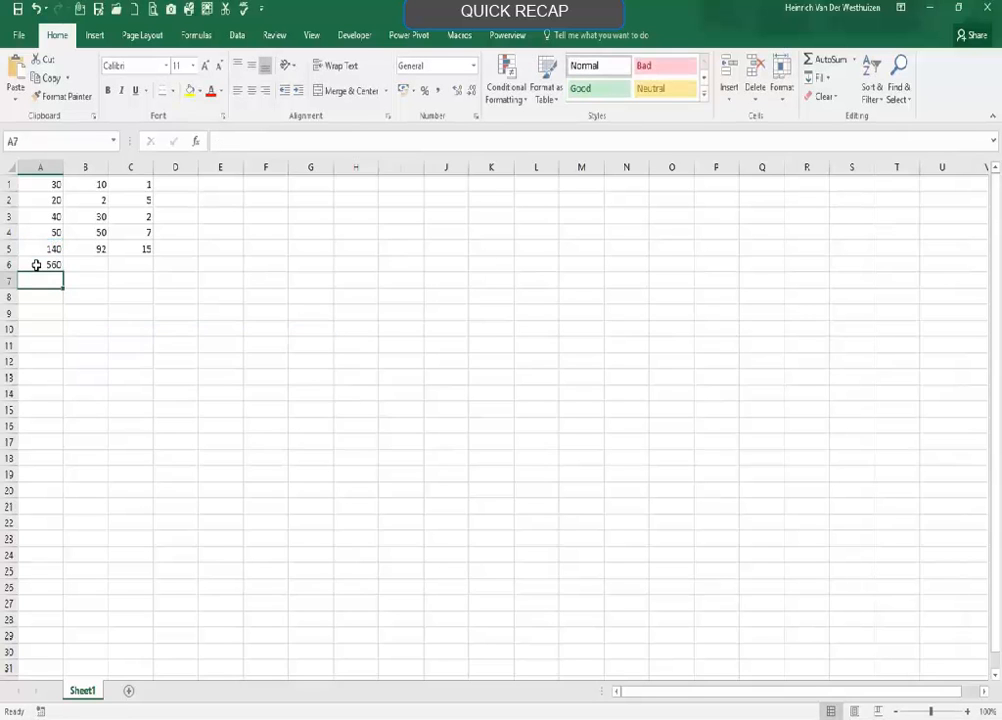
Step: Enter a formula in B6 that divides the column B total in B5 by 3
{"action": "left_click", "coordinate": [77, 264]}
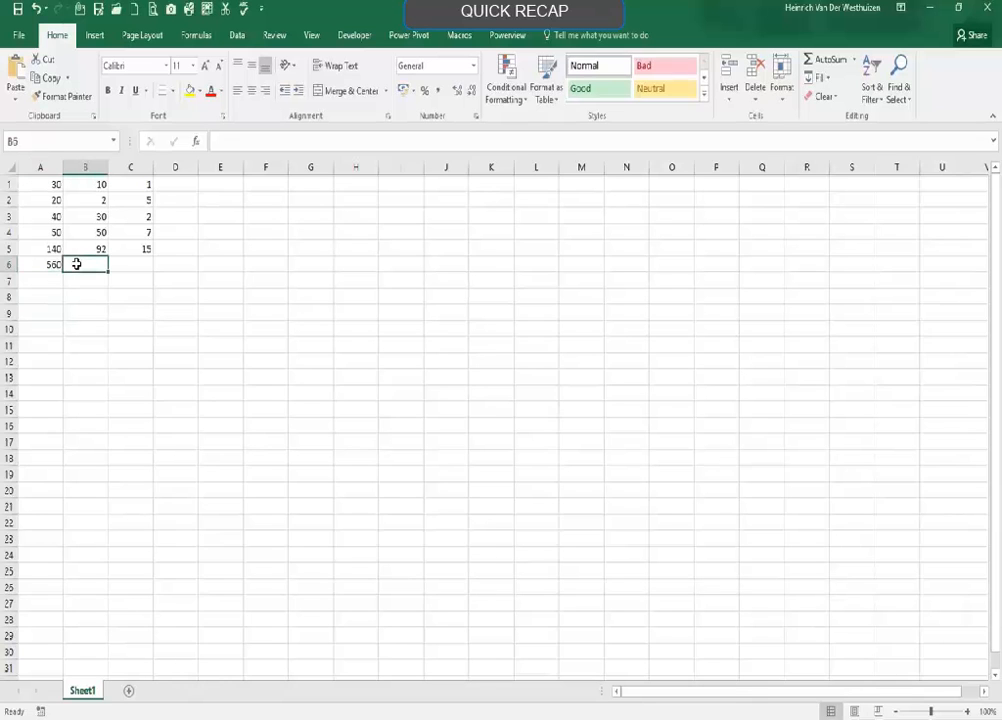
{"action": "type", "text": "="}
{"action": "key", "text": "Up"}
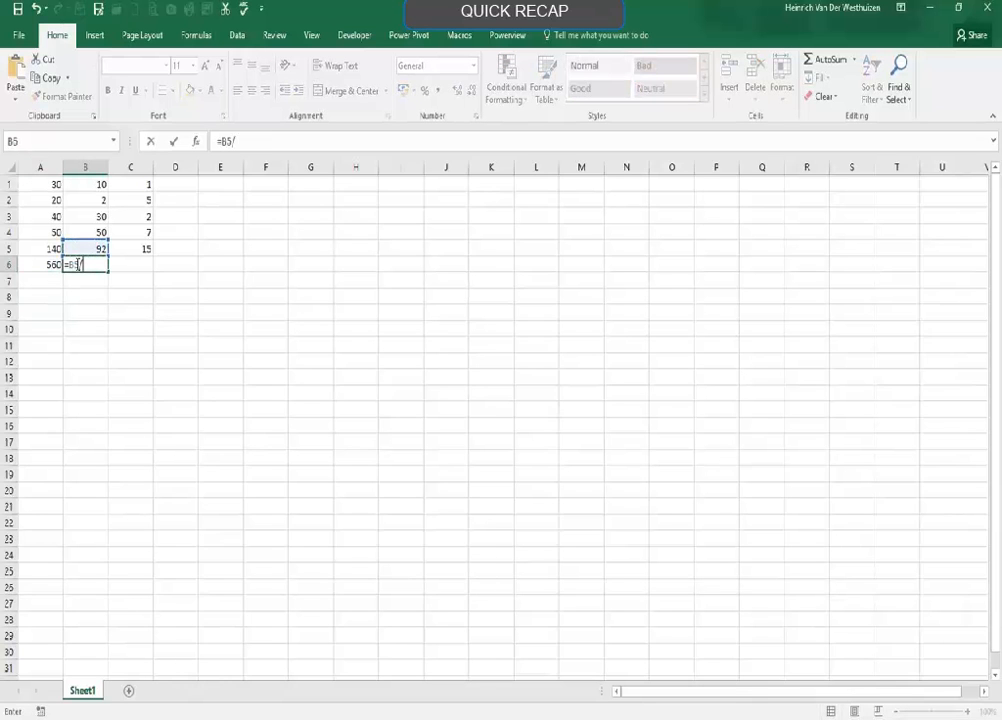
{"action": "key", "text": "Return"}
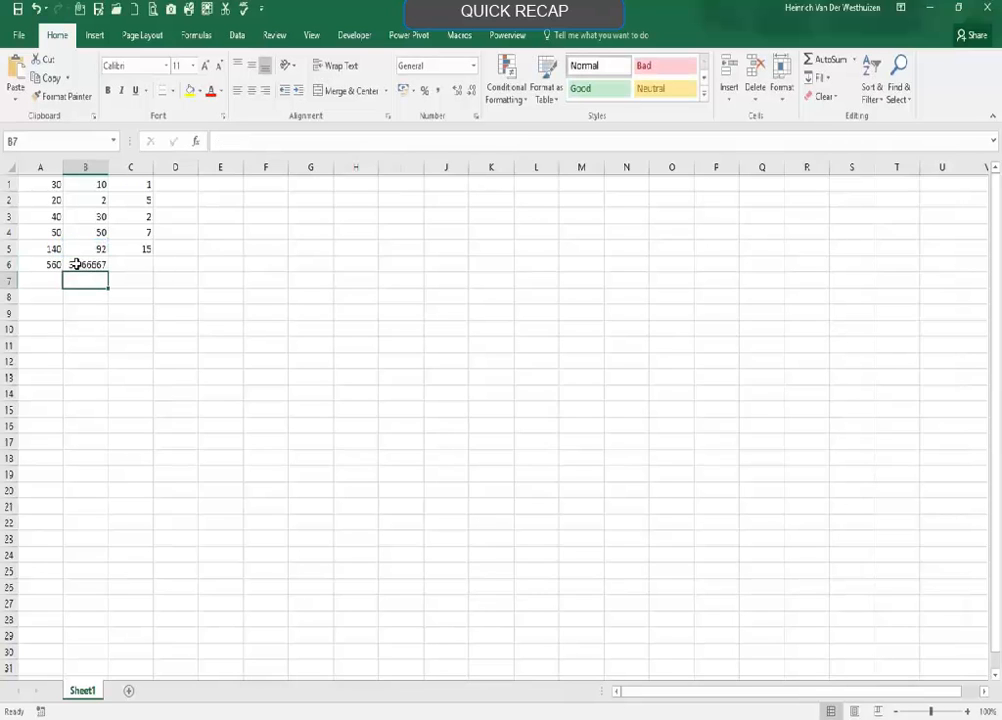
Step: Rename the Sheet1 worksheet as "Unit 2 Example" and select cell A1
{"action": "right_click", "coordinate": [82, 690]}
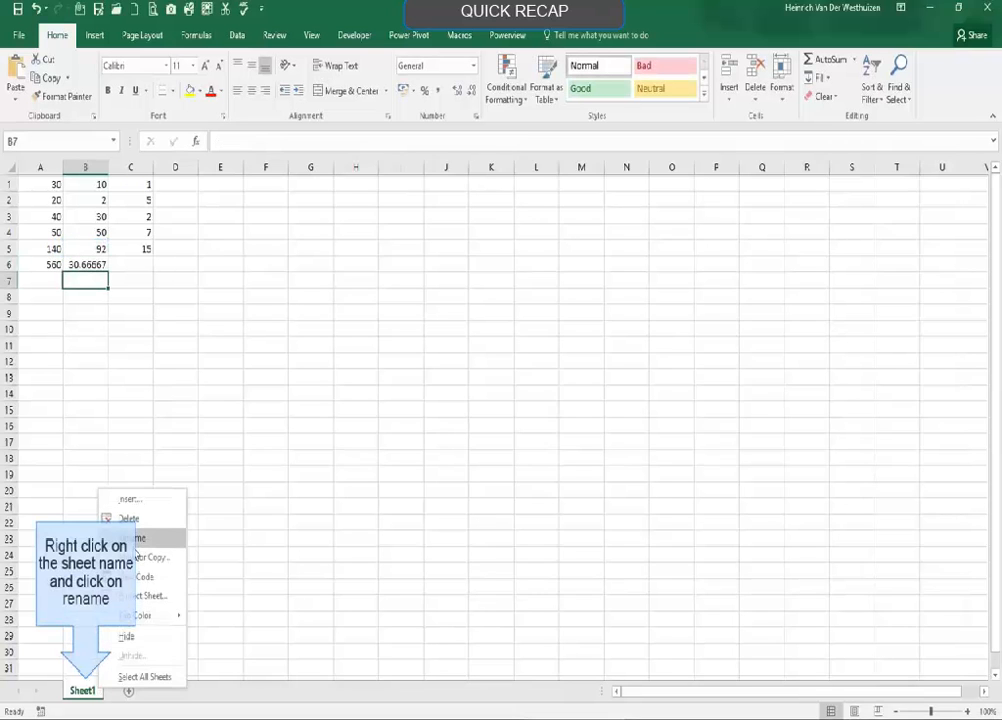
{"action": "left_click", "coordinate": [134, 540]}
{"action": "type", "text": "Unit 2"}
{"action": "key", "text": "Return"}
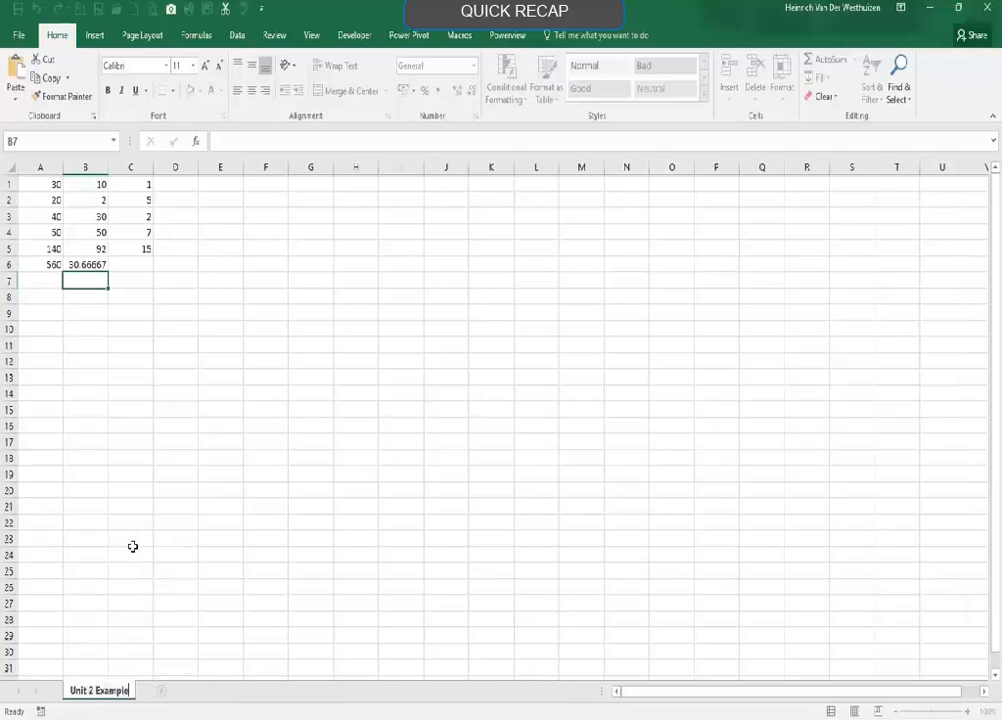
{"action": "left_click", "coordinate": [40, 187]}
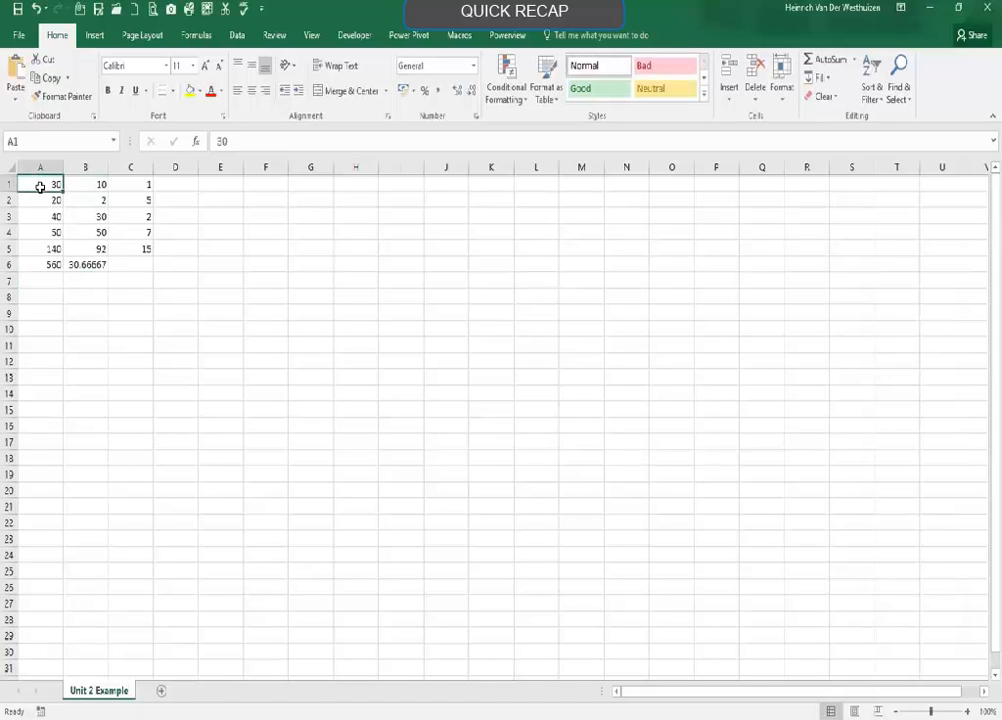
Step: Save the workbook to the Desktop under the file name "Excel Example Unit 1"
{"action": "left_click", "coordinate": [19, 36]}
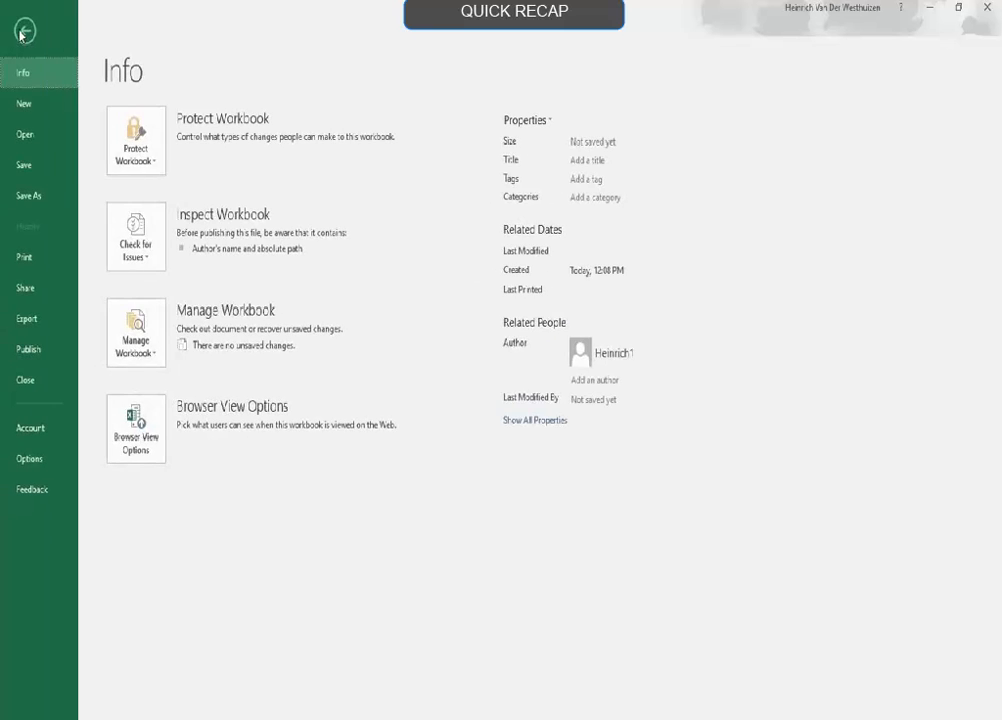
{"action": "left_click", "coordinate": [27, 194]}
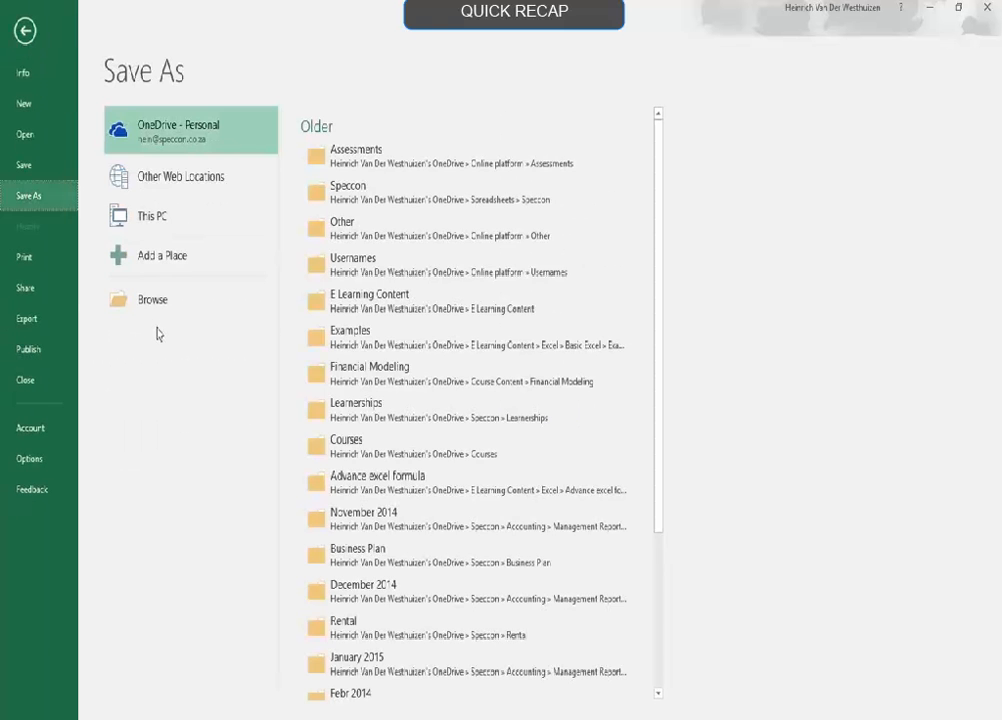
{"action": "left_click", "coordinate": [157, 314]}
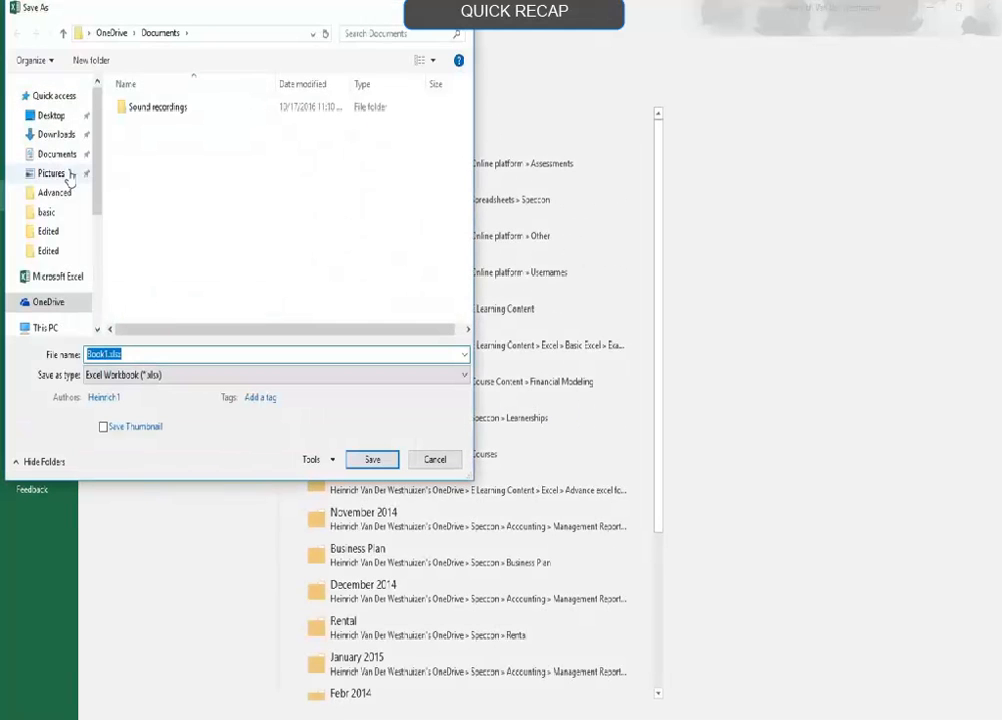
{"action": "left_click", "coordinate": [52, 115]}
{"action": "double_click", "coordinate": [135, 355]}
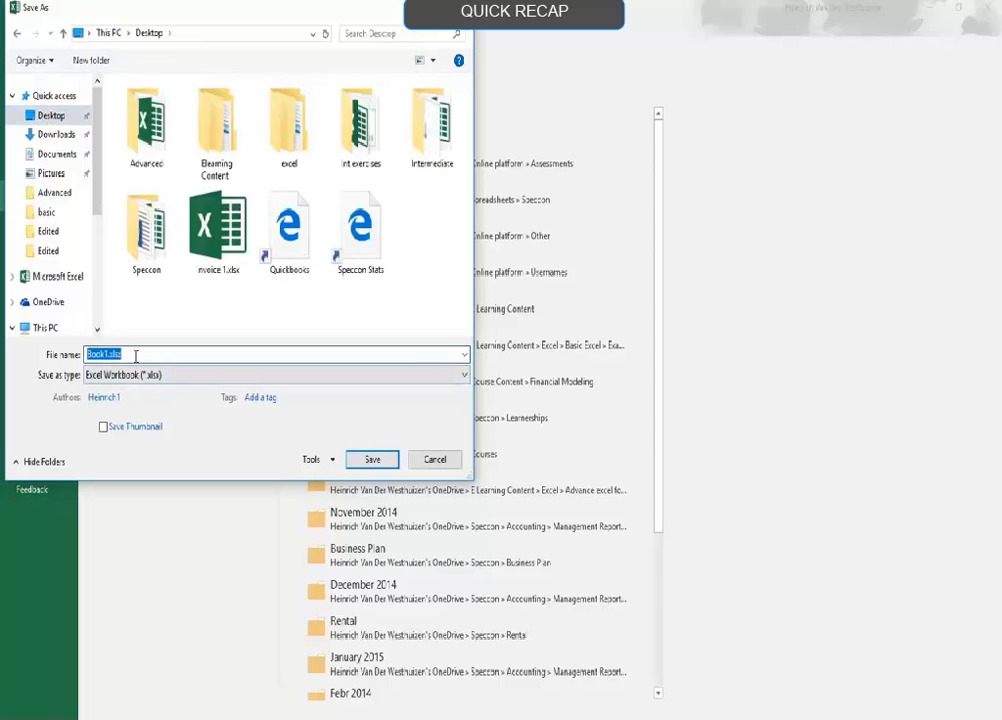
{"action": "type", "text": "Ex"}
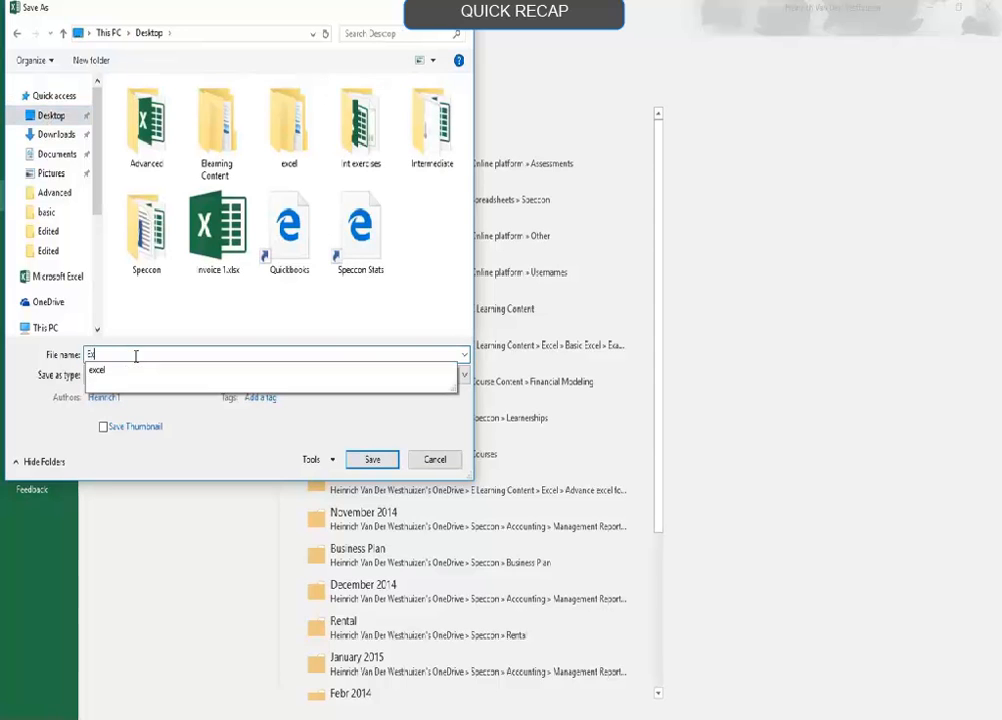
{"action": "type", "text": "cel Example"}
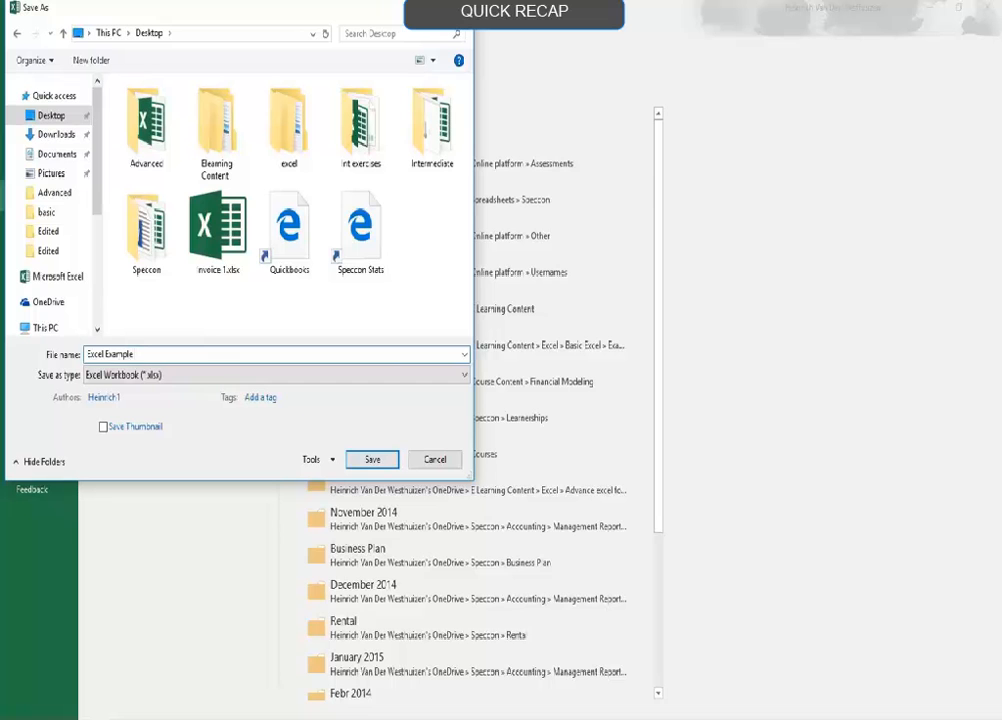
{"action": "type", "text": " Unit 1"}
{"action": "left_click", "coordinate": [375, 461]}
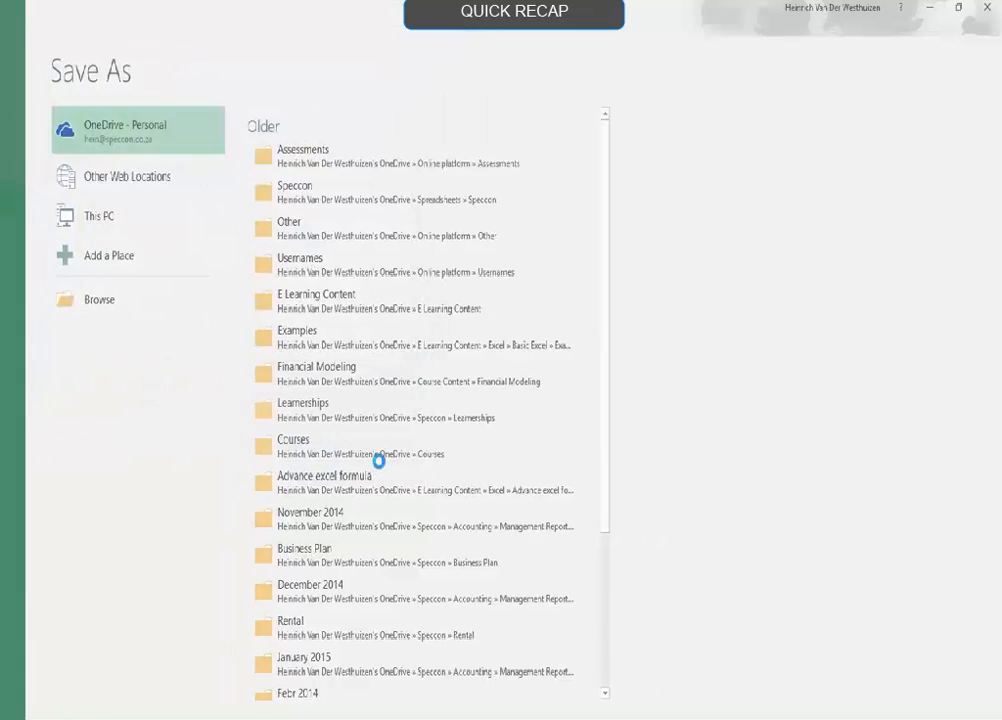